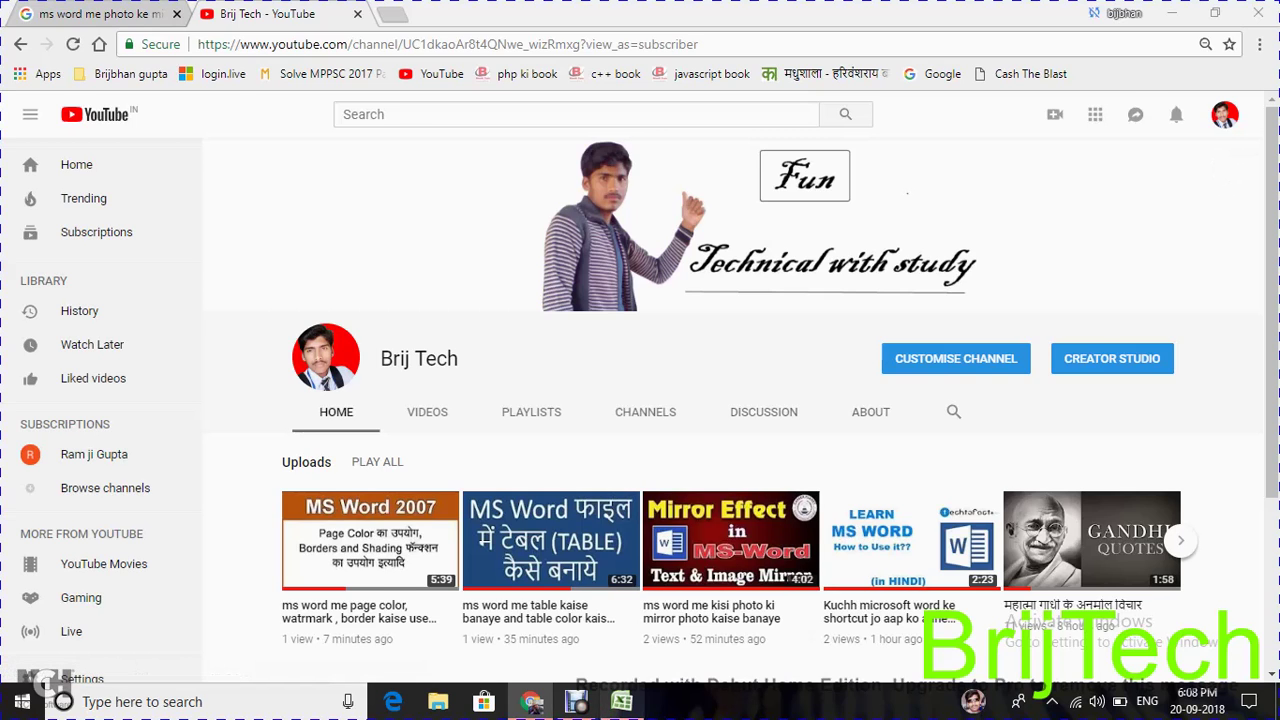
# Step: Switch from the YouTube page in Chrome to the blank Excel workbook Book1
pyautogui.click(621, 701)
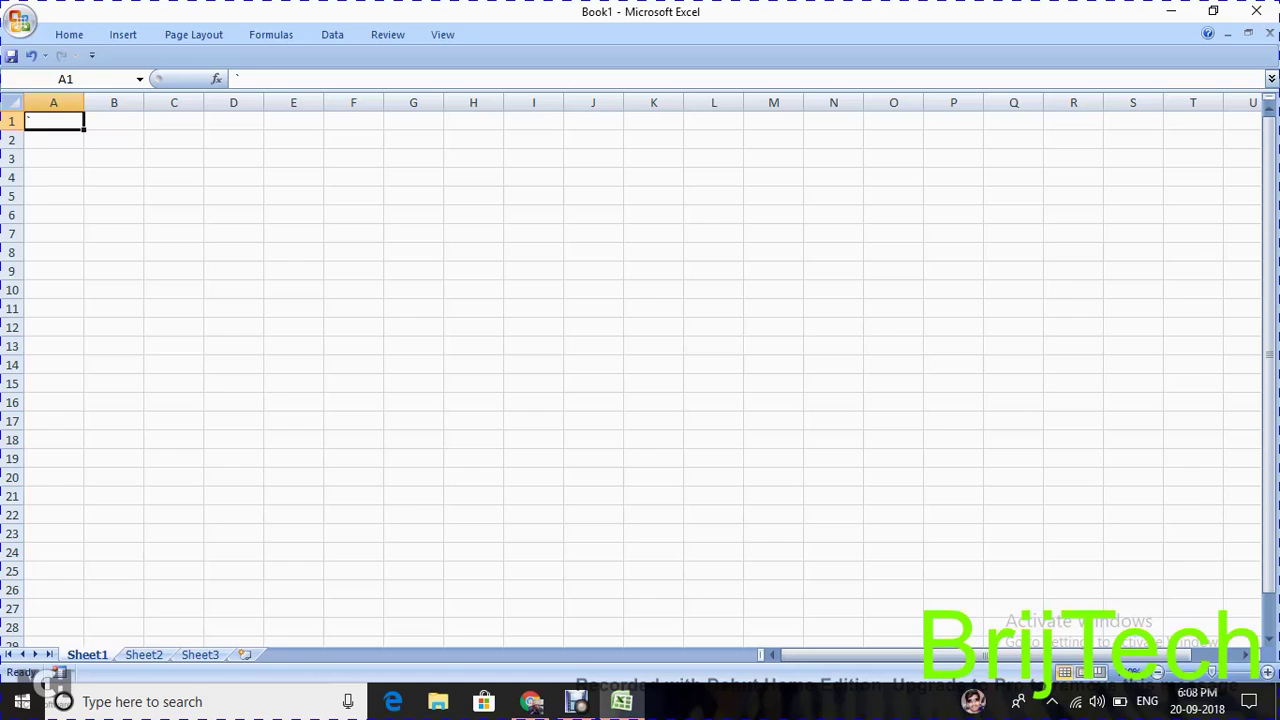
# Step: Merge and centre cells D2:L3, then enter the title Marksheet
pyautogui.moveTo(233, 140)
pyautogui.mouseDown()
pyautogui.moveTo(233, 158)
pyautogui.moveTo(744, 167)
pyautogui.mouseUp()
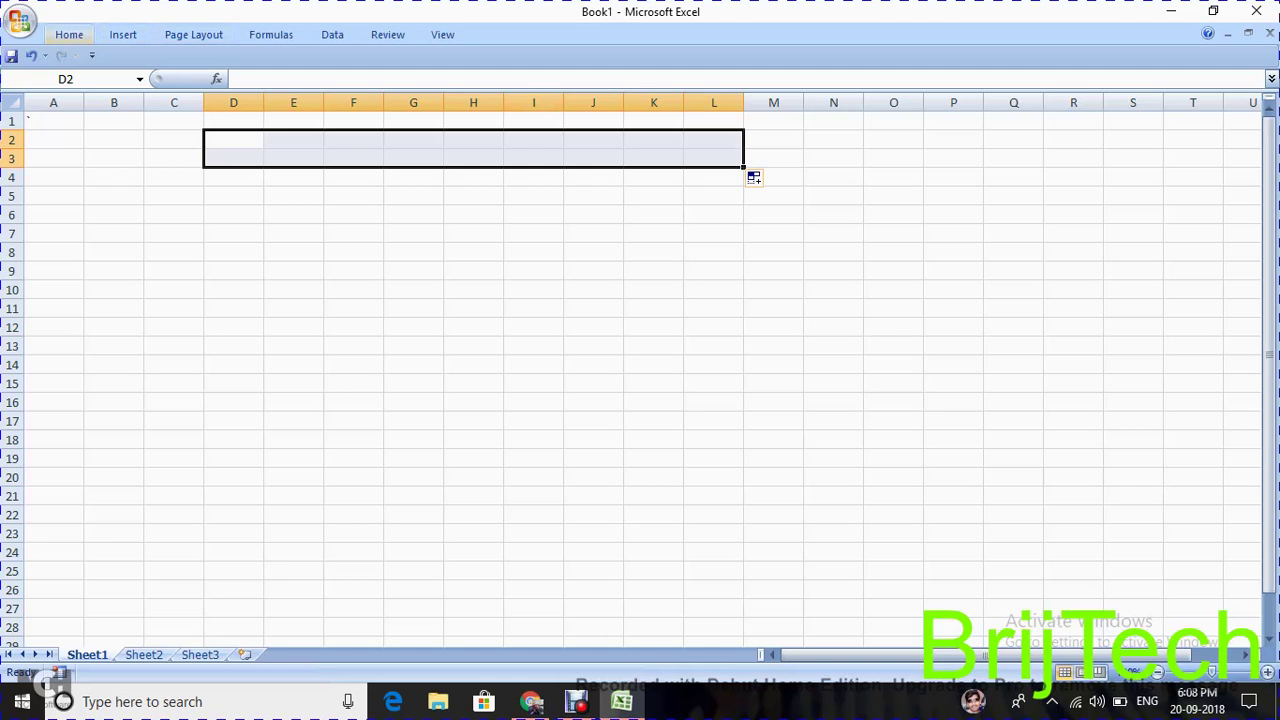
pyautogui.click(69, 34)
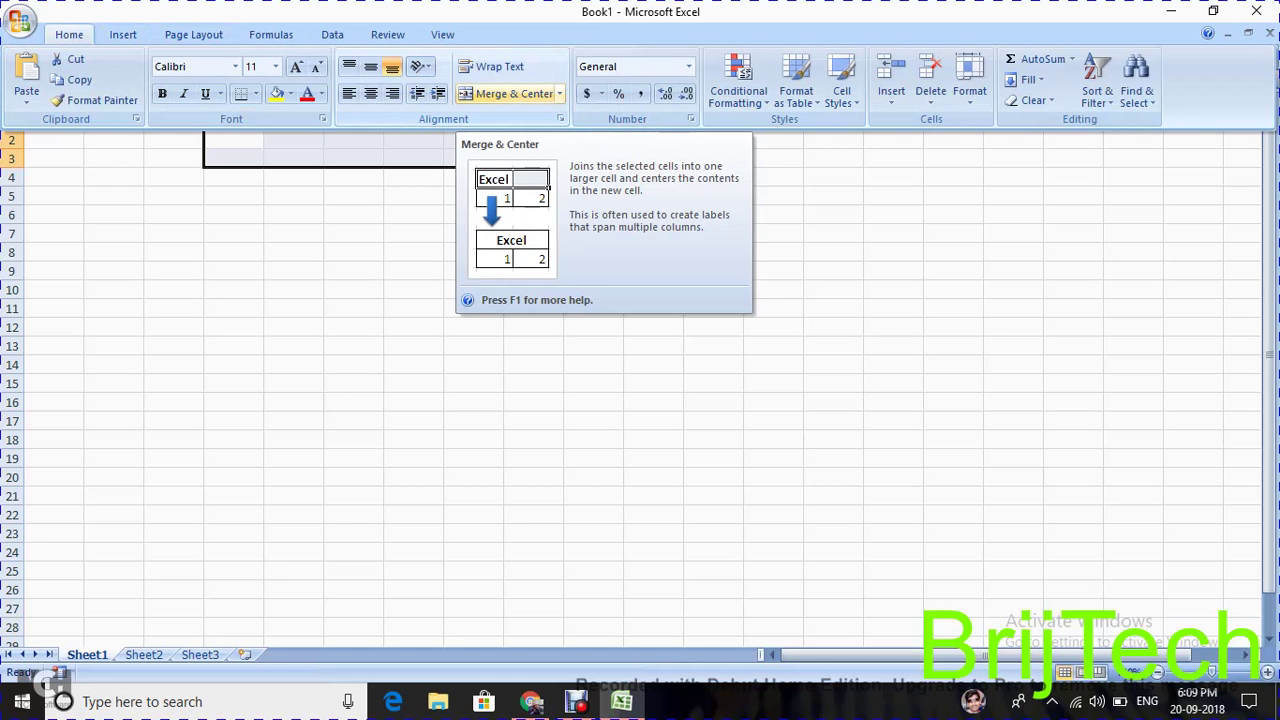
pyautogui.click(514, 93)
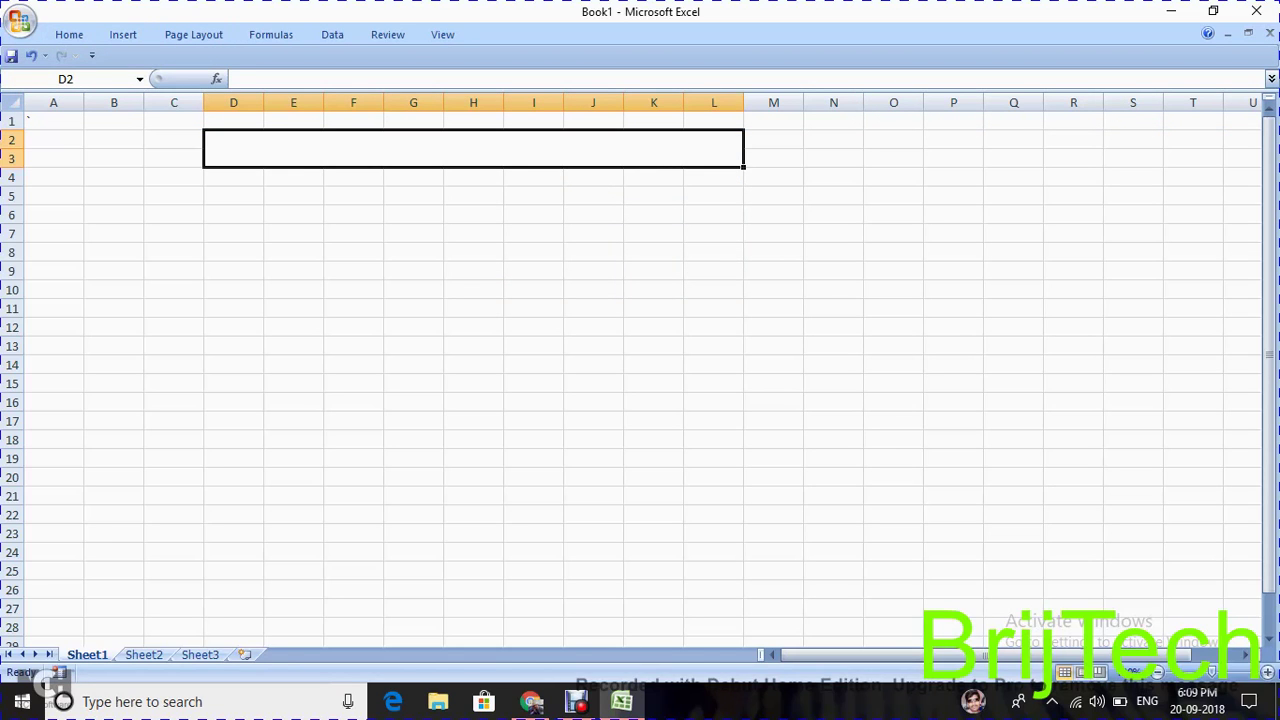
pyautogui.write('Mar')
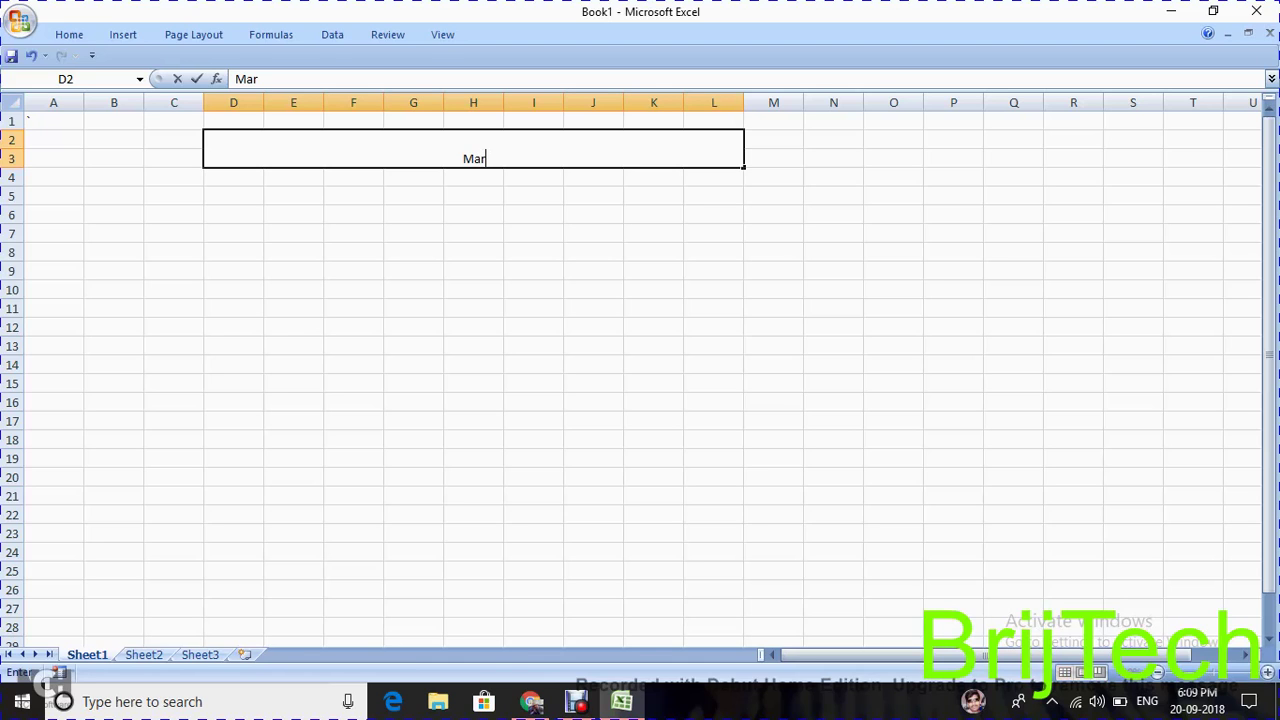
pyautogui.write('ksheet')
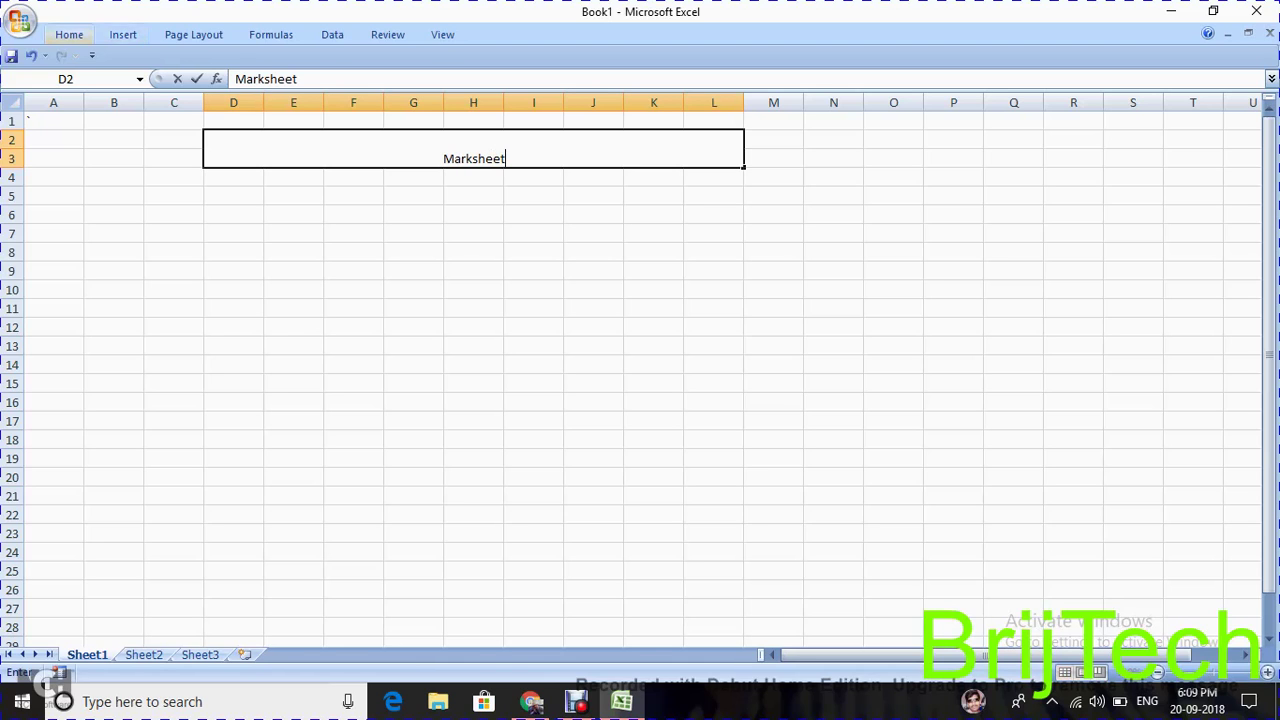
# Step: Give the Marksheet title a larger font size and make it bold
pyautogui.hotkey('shift', 'Home')
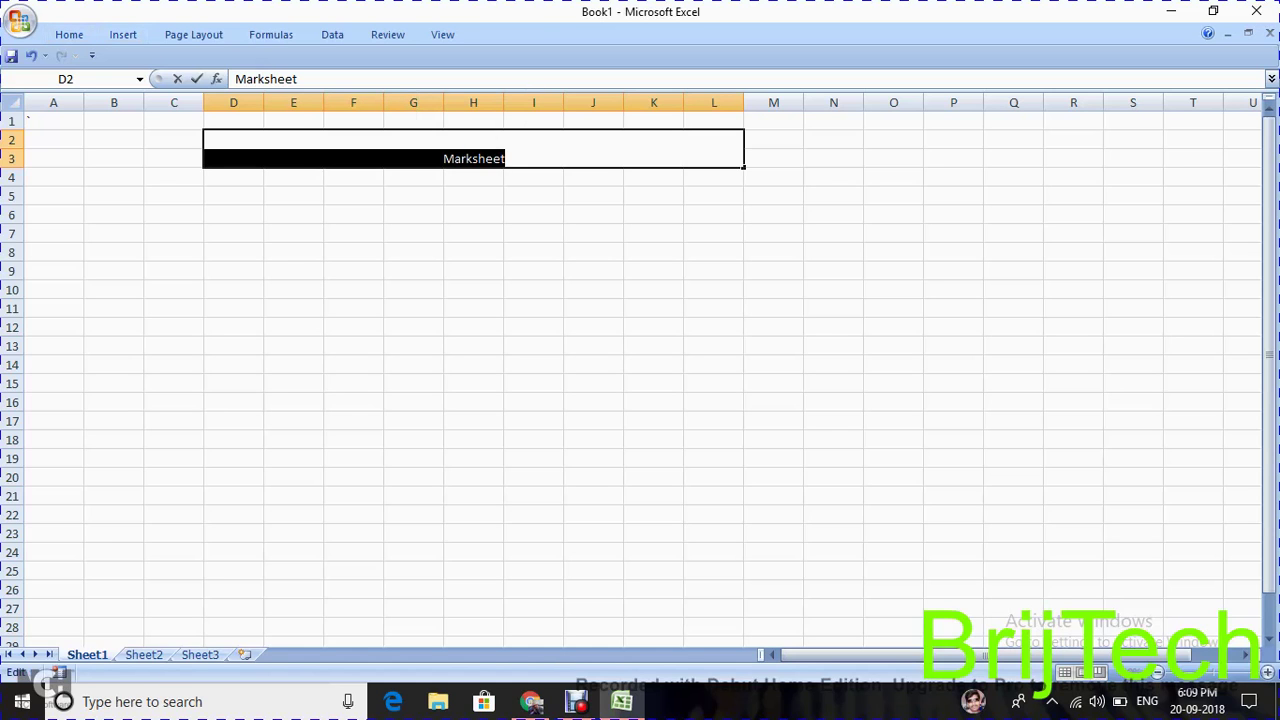
pyautogui.click(69, 34)
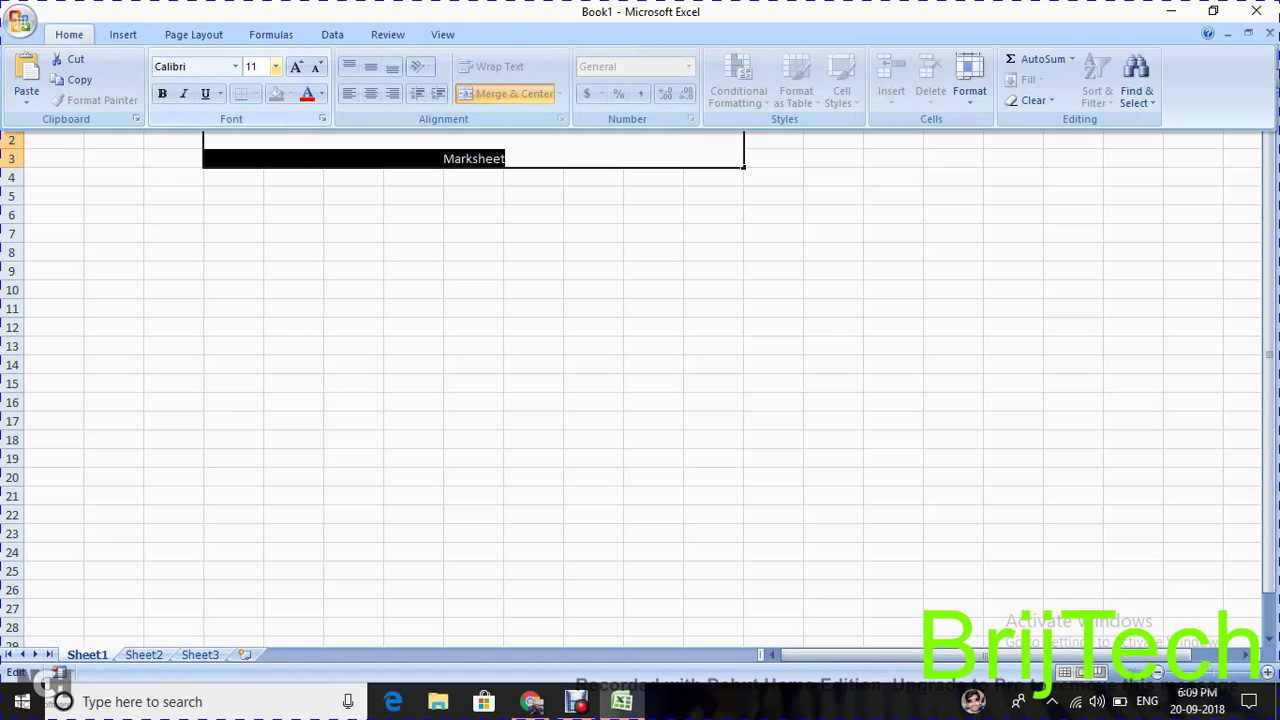
pyautogui.click(275, 66)
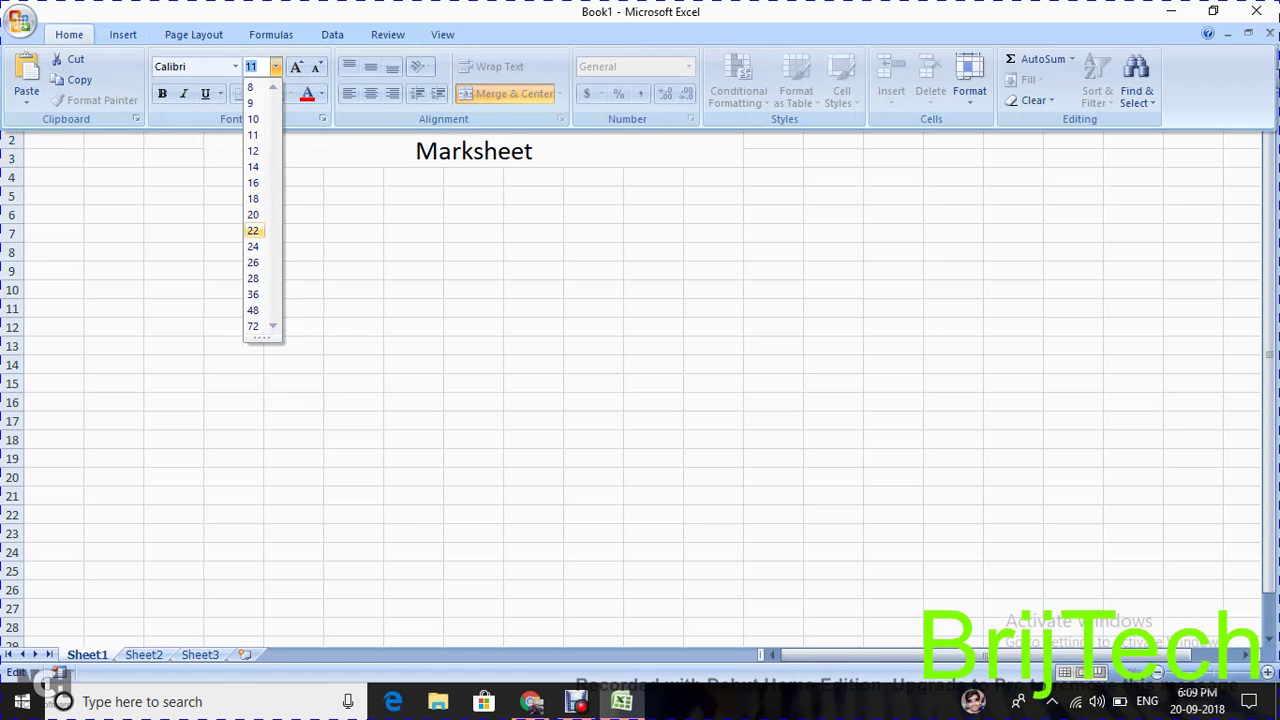
pyautogui.click(252, 246)
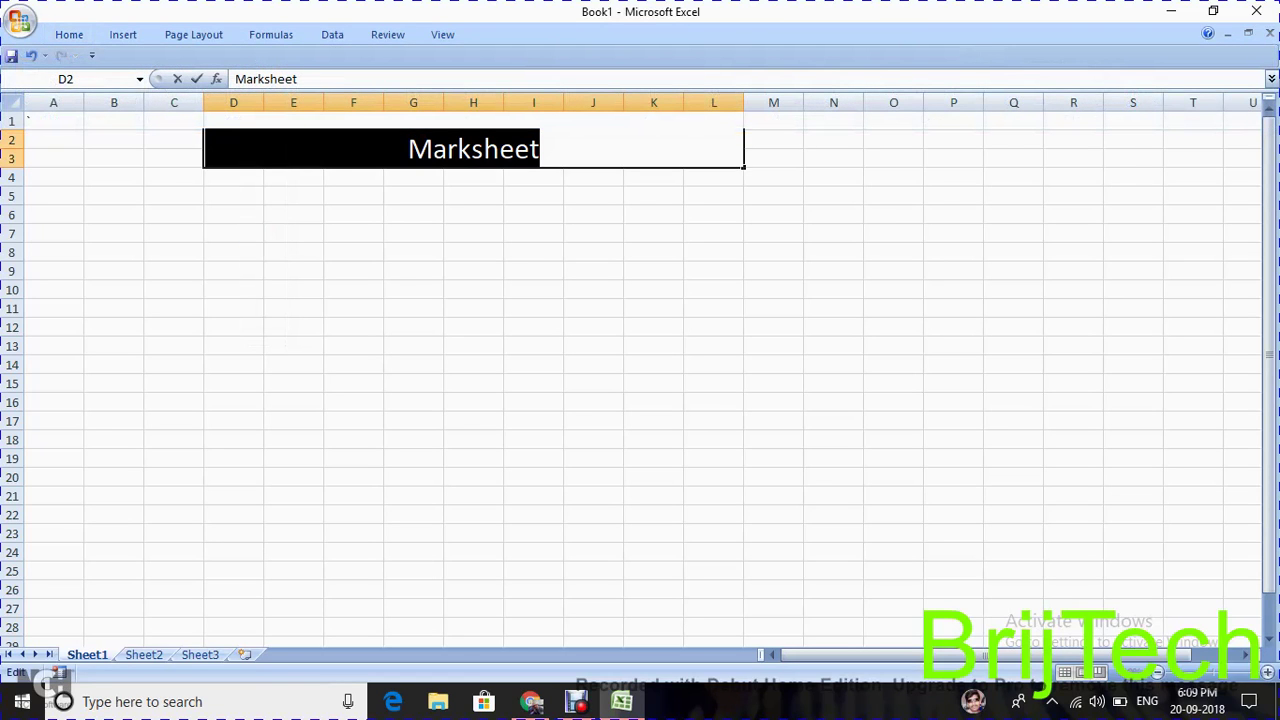
pyautogui.click(69, 34)
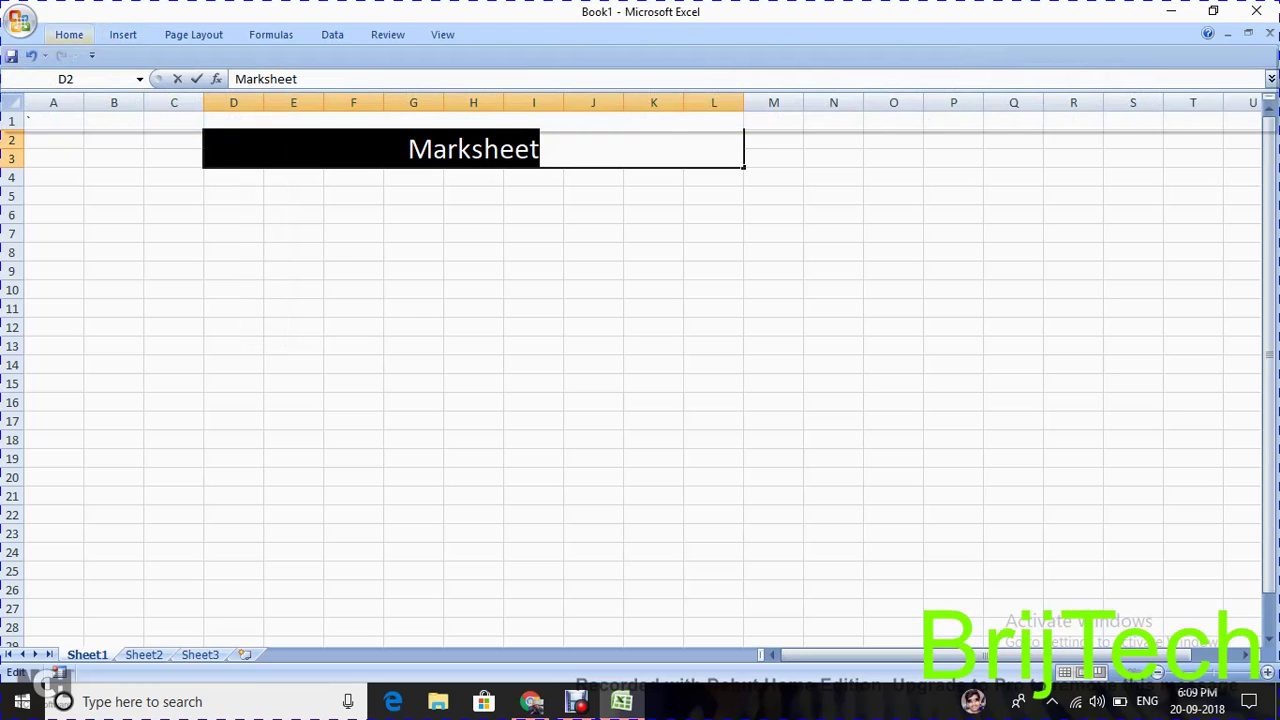
pyautogui.click(163, 93)
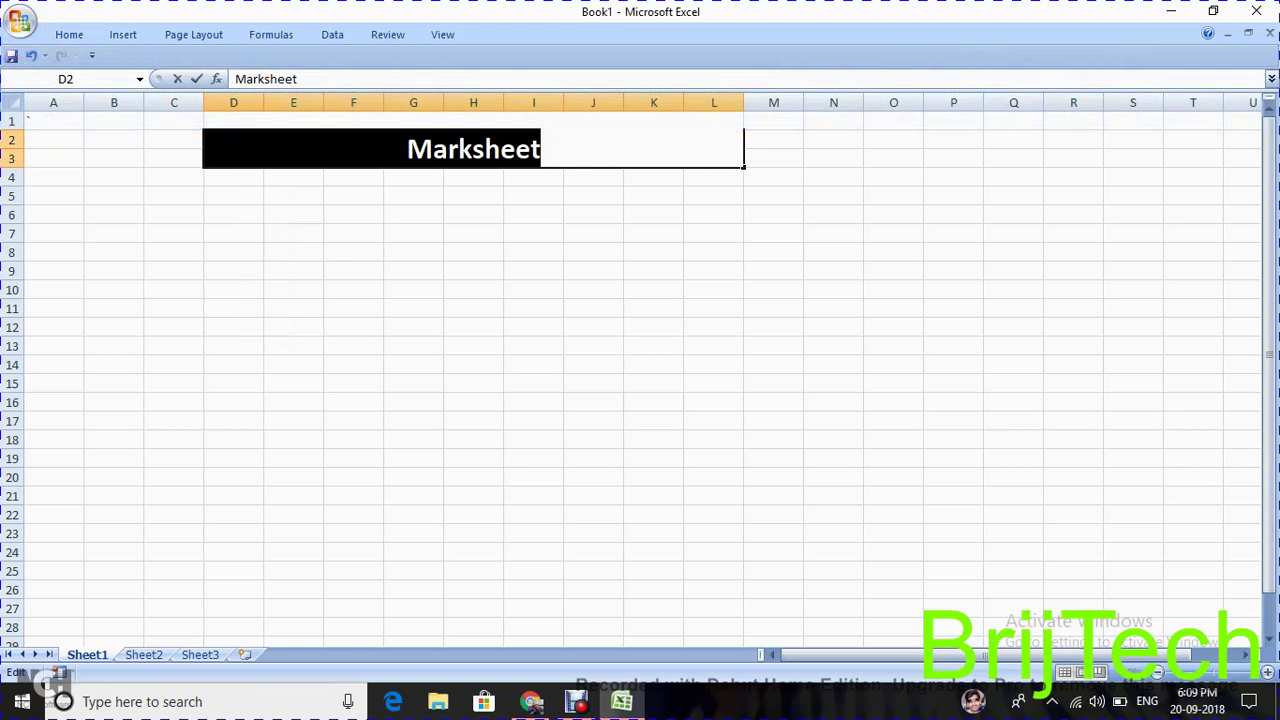
pyautogui.click(541, 149)
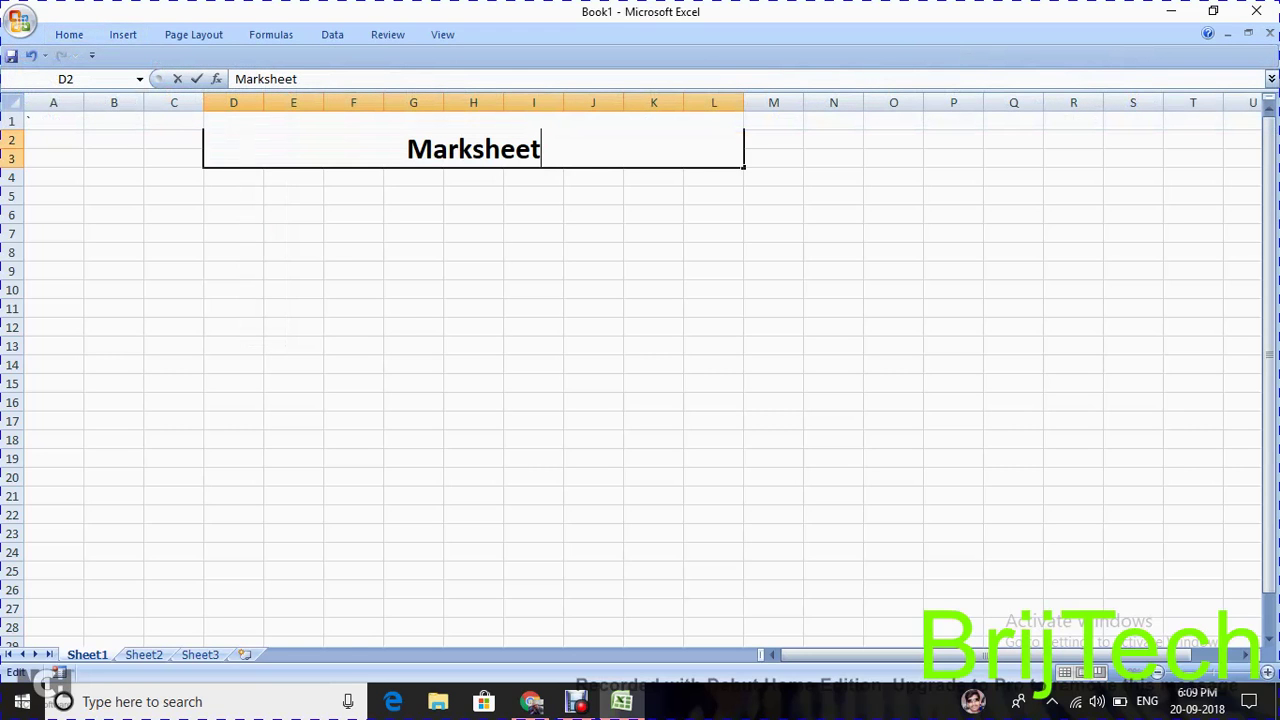
pyautogui.press('Return')
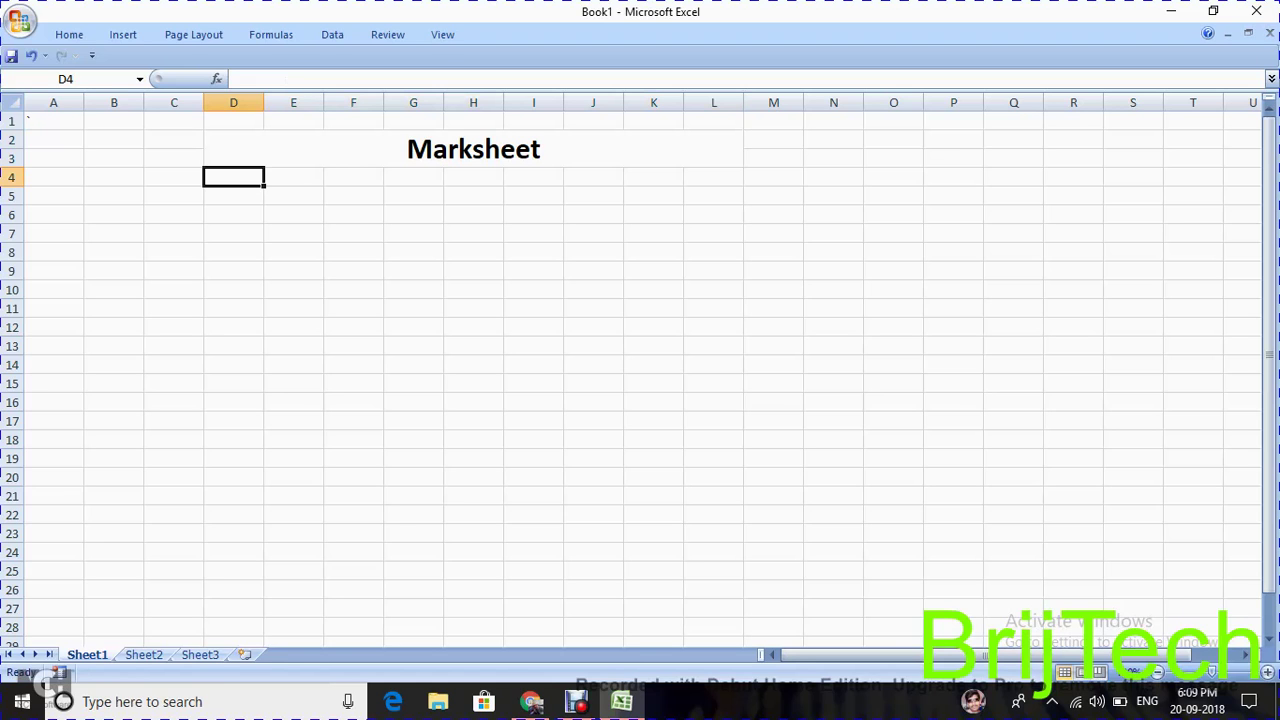
# Step: Enter the headings name, f_name and class in D4:F4
pyautogui.moveTo(264, 186); pyautogui.dragTo(744, 184)
pyautogui.click(233, 177)
pyautogui.write('nam')
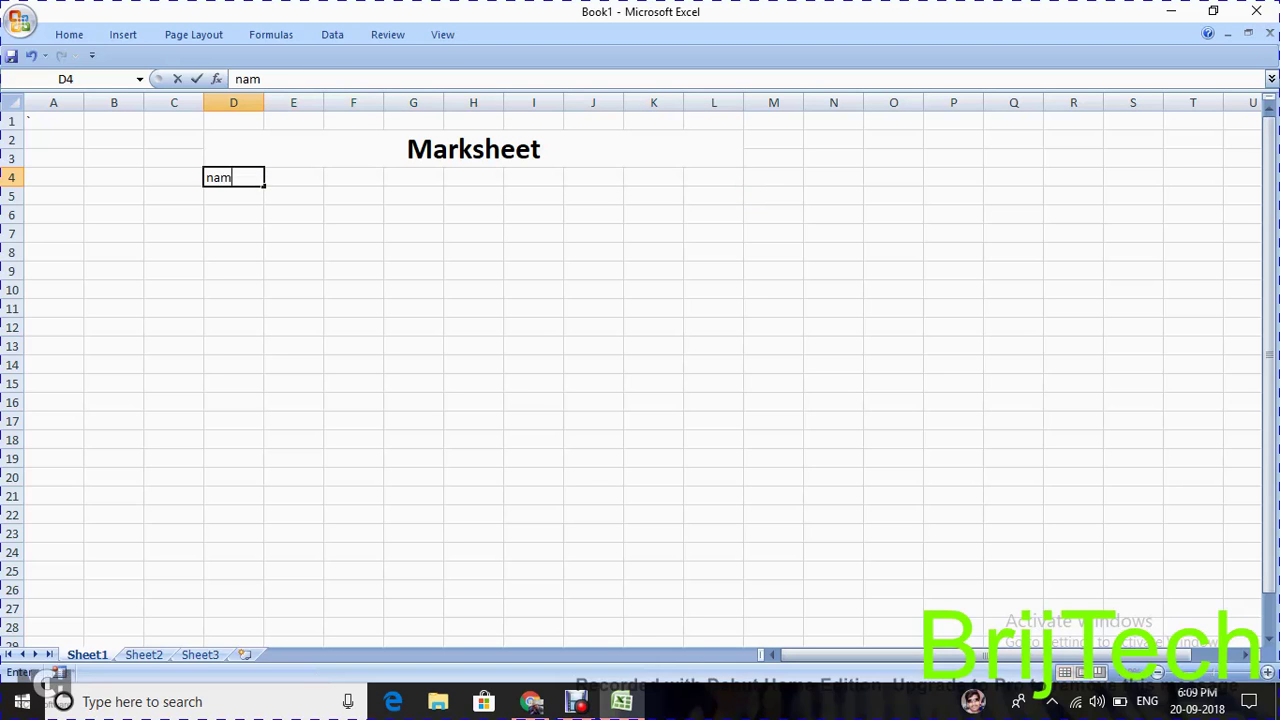
pyautogui.write('e')
pyautogui.press('Tab')
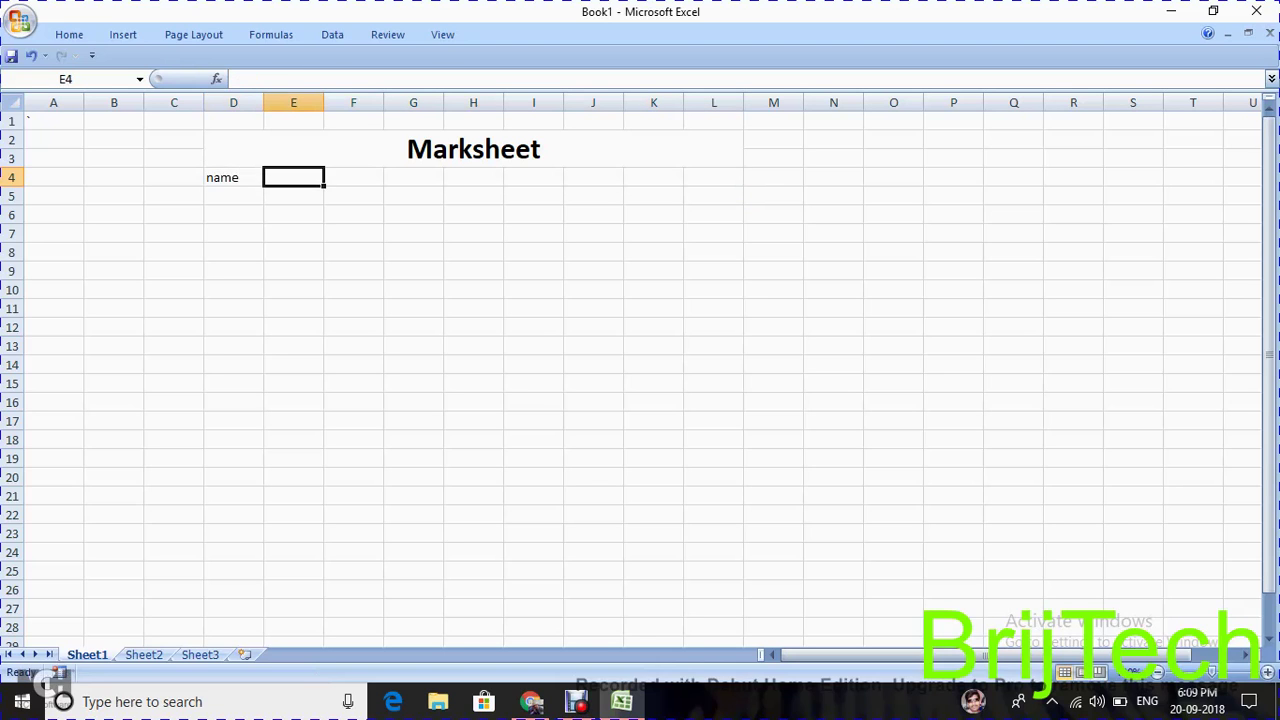
pyautogui.write('f')
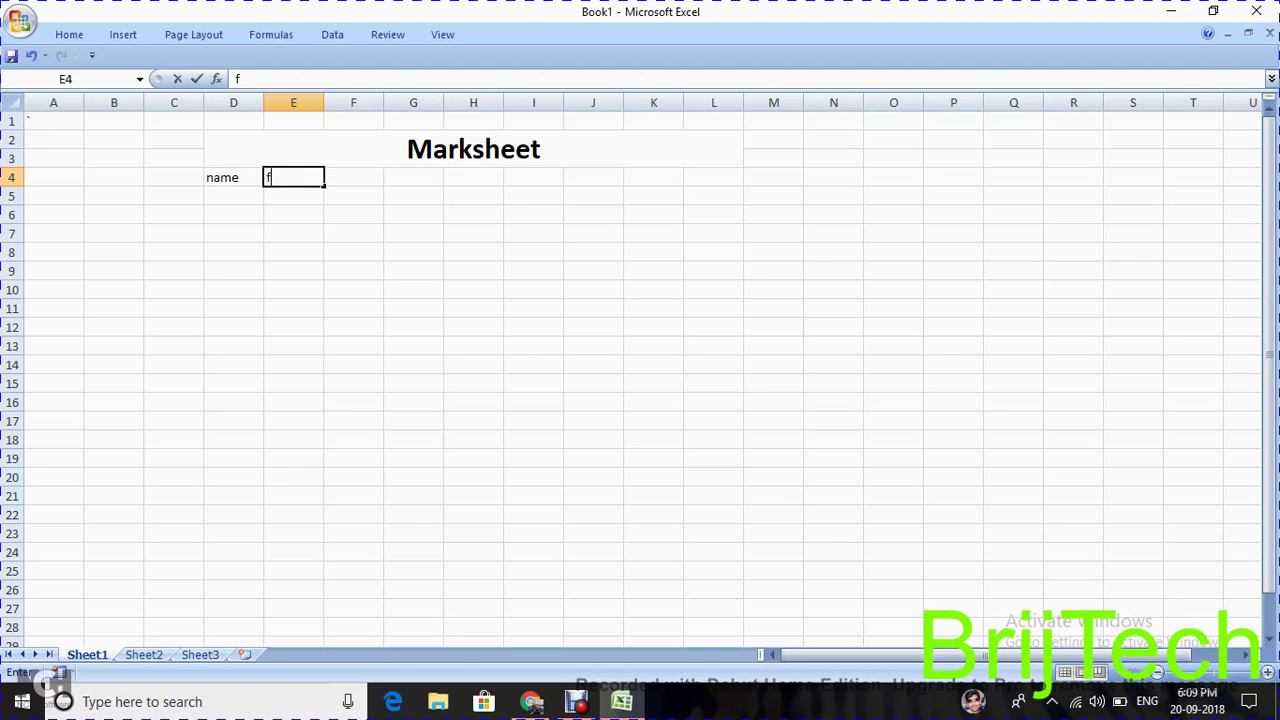
pyautogui.write('_')
pyautogui.write('name')
pyautogui.press('Tab')
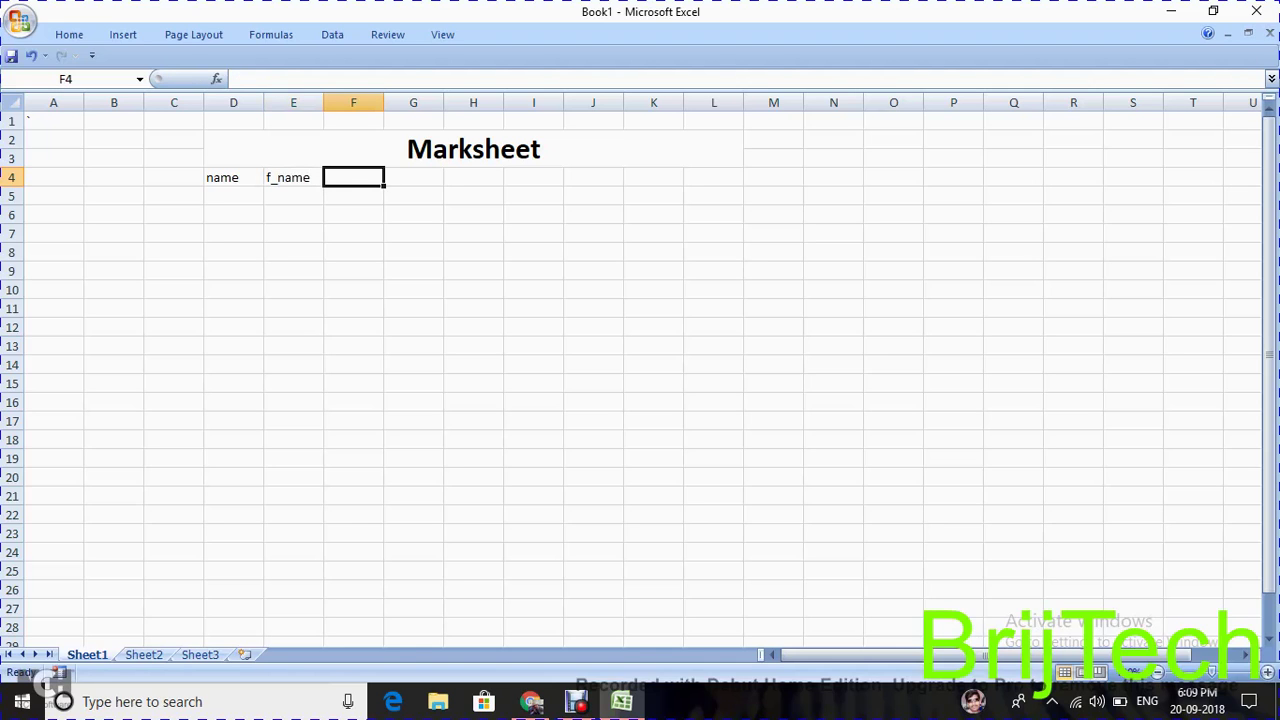
pyautogui.write('c')
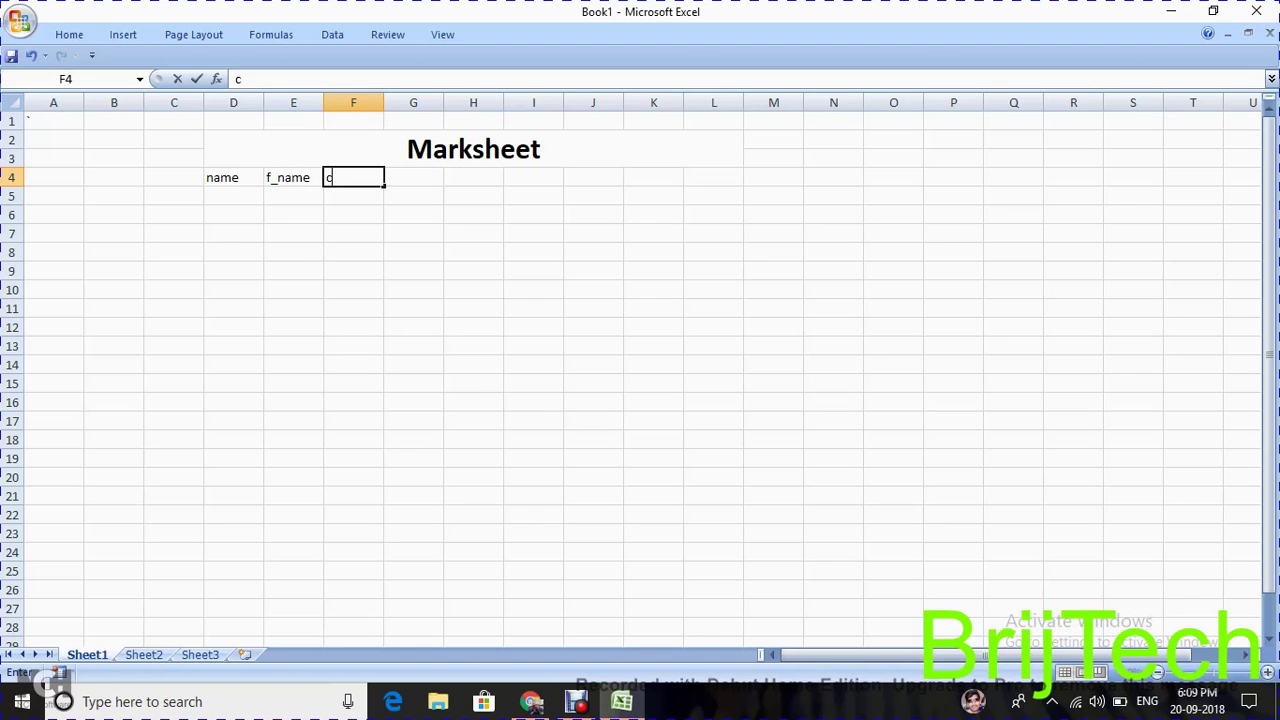
pyautogui.write('lass')
pyautogui.press('Tab')
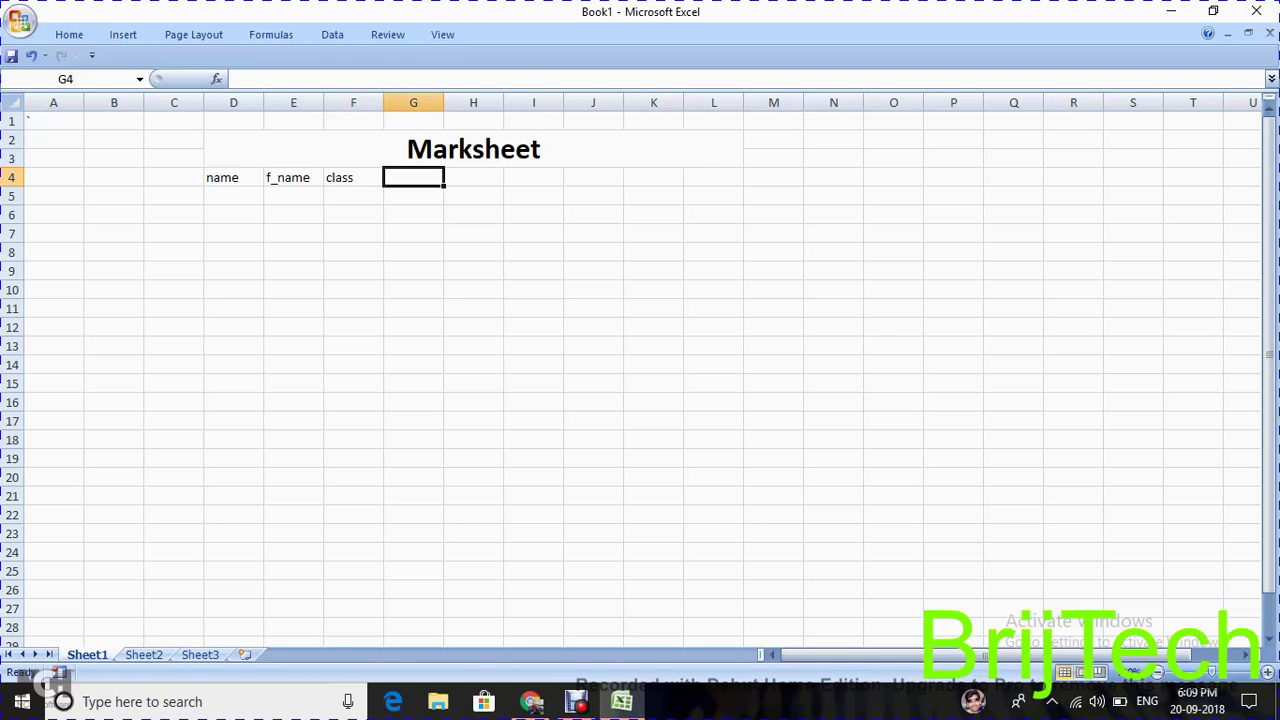
# Step: Add the subject headings hindi, english, math and science in G4:J4
pyautogui.write('hi')
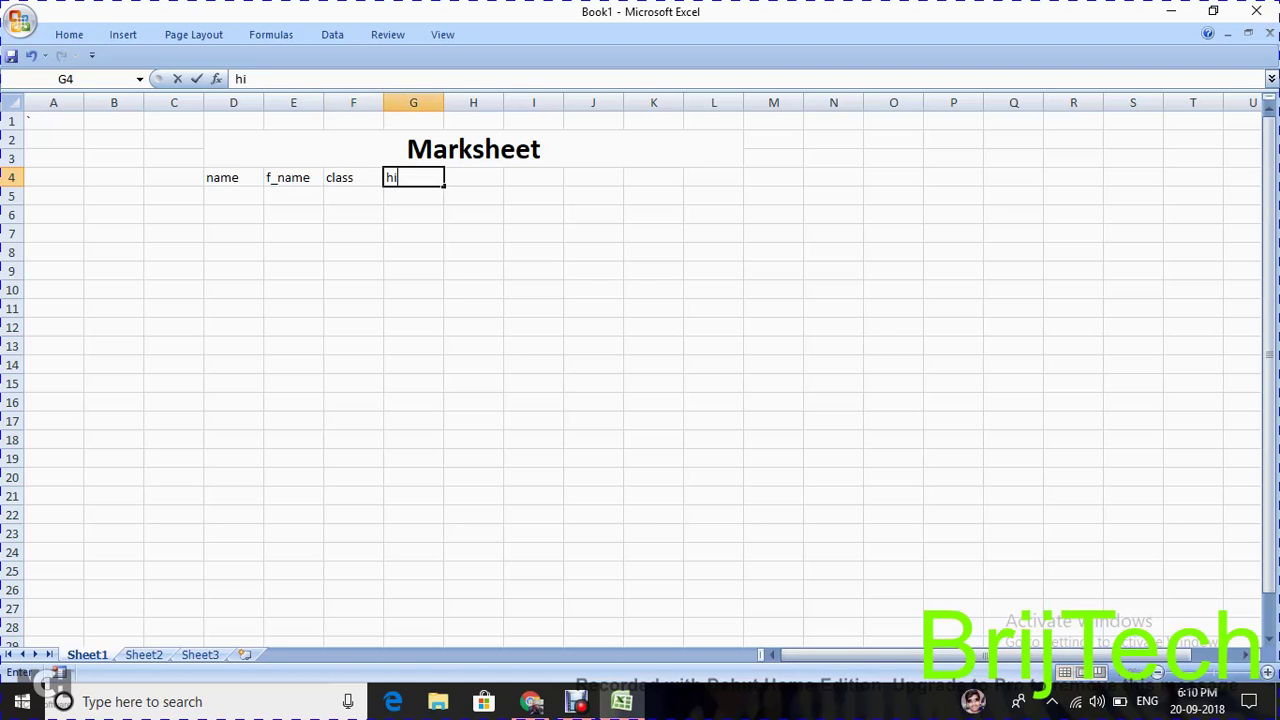
pyautogui.write('ndi')
pyautogui.press('Tab')
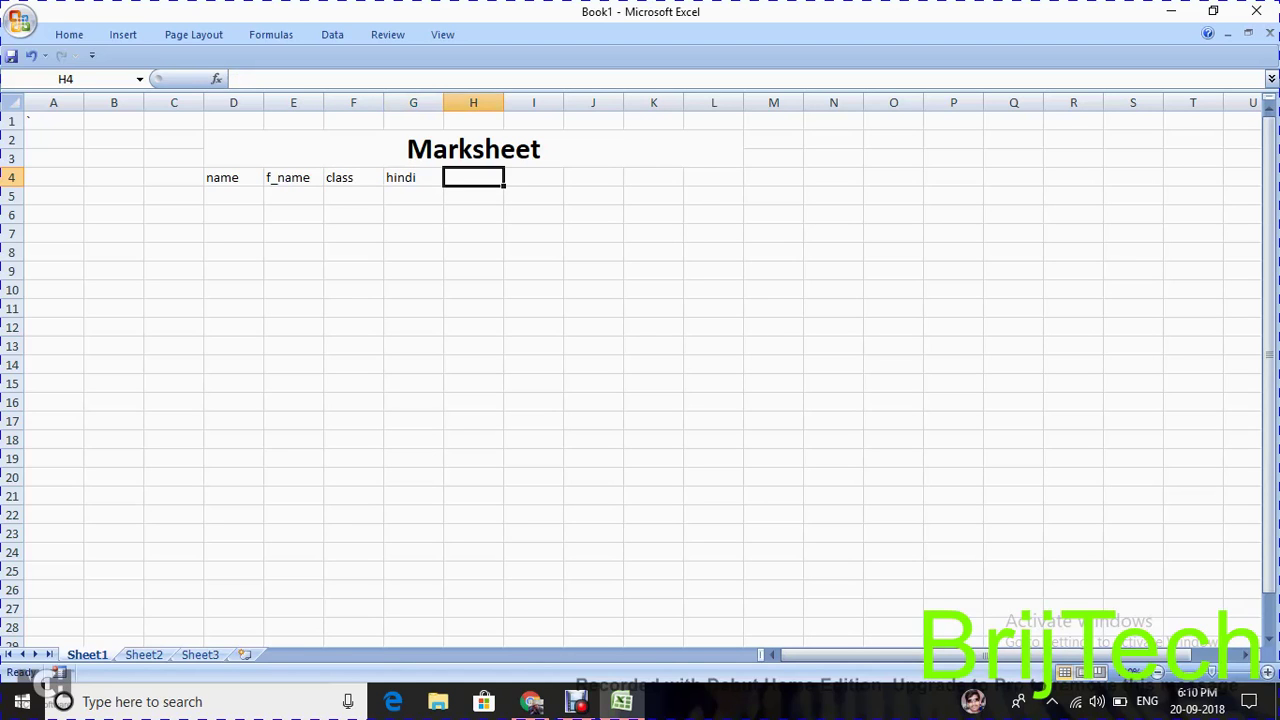
pyautogui.write('englis')
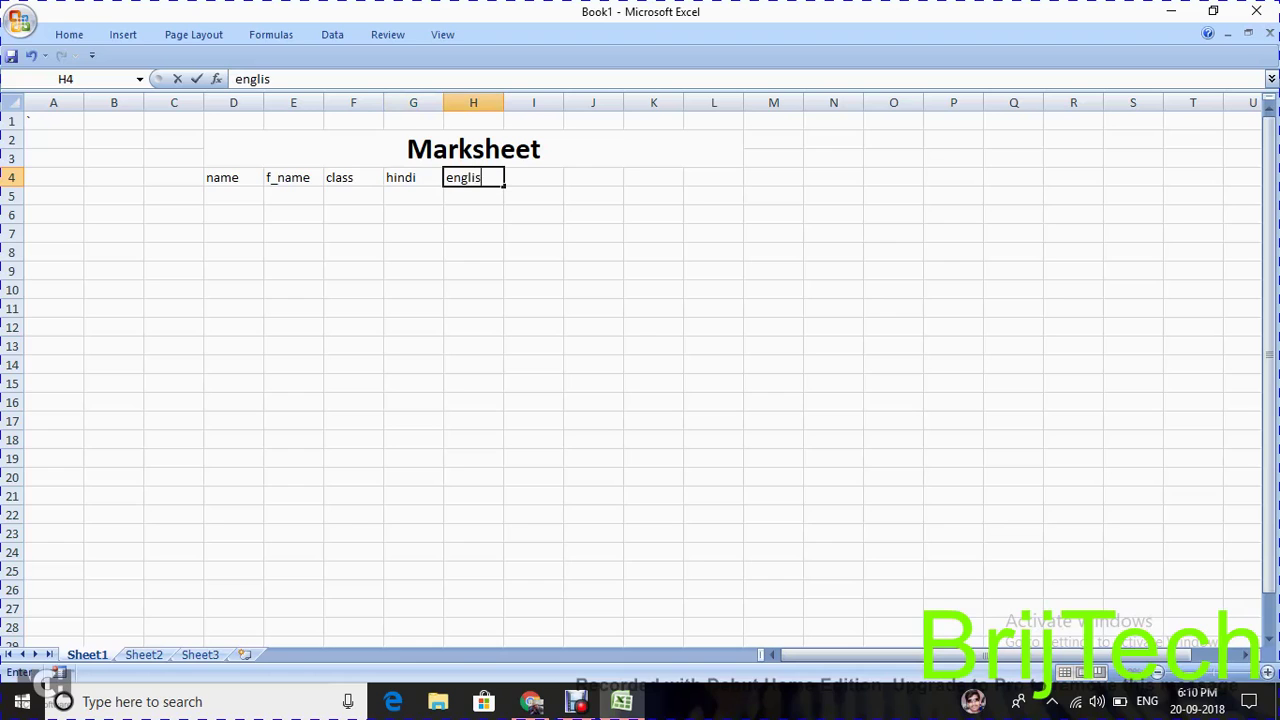
pyautogui.write('h')
pyautogui.press('Tab')
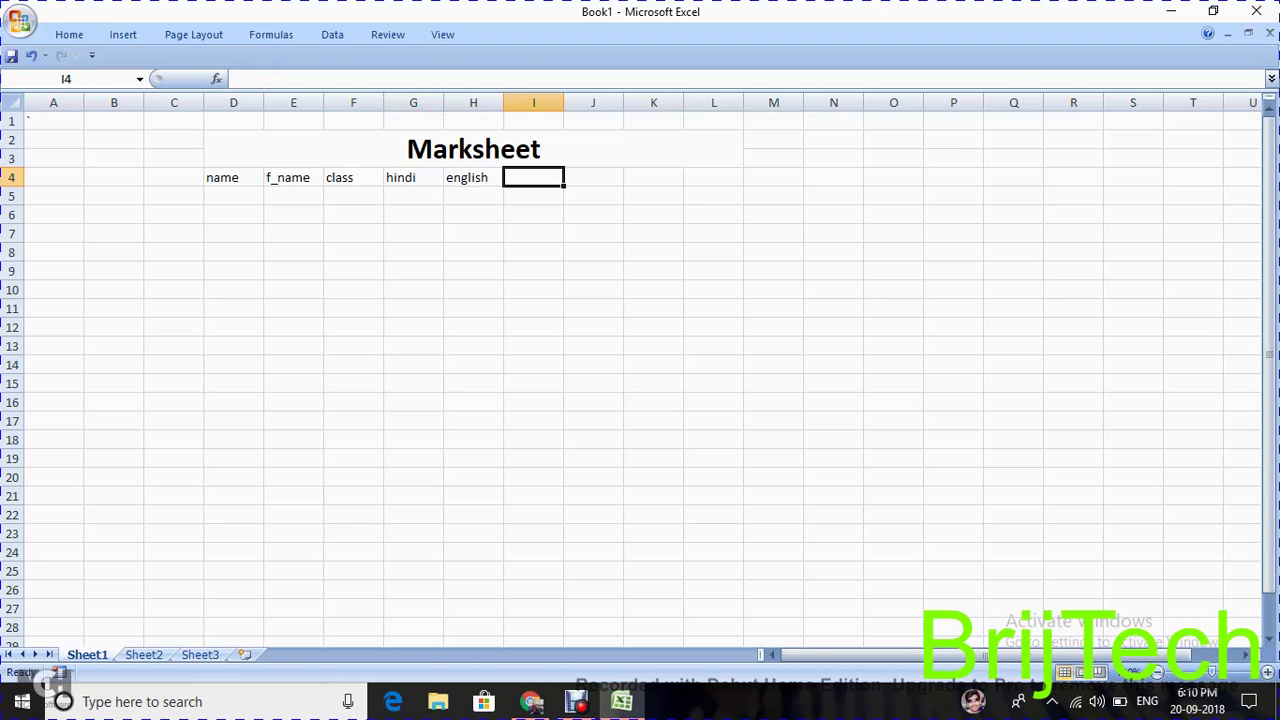
pyautogui.write('math')
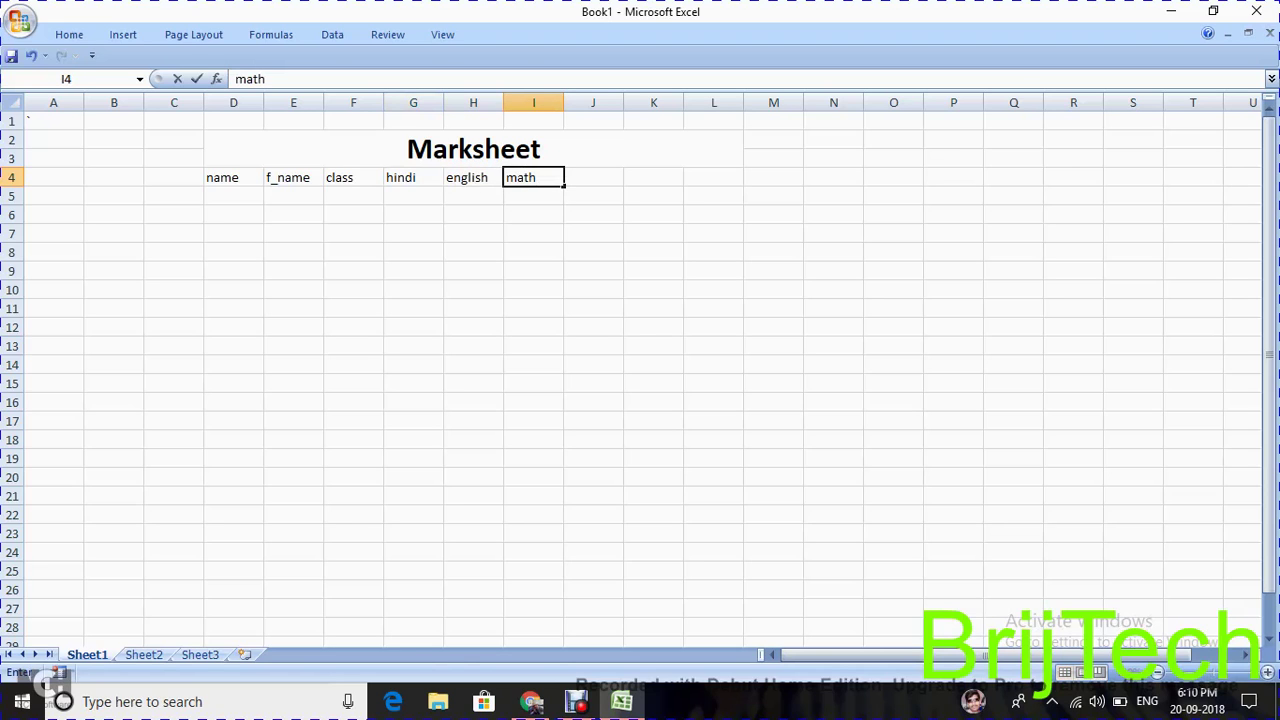
pyautogui.press('Tab')
pyautogui.write('s')
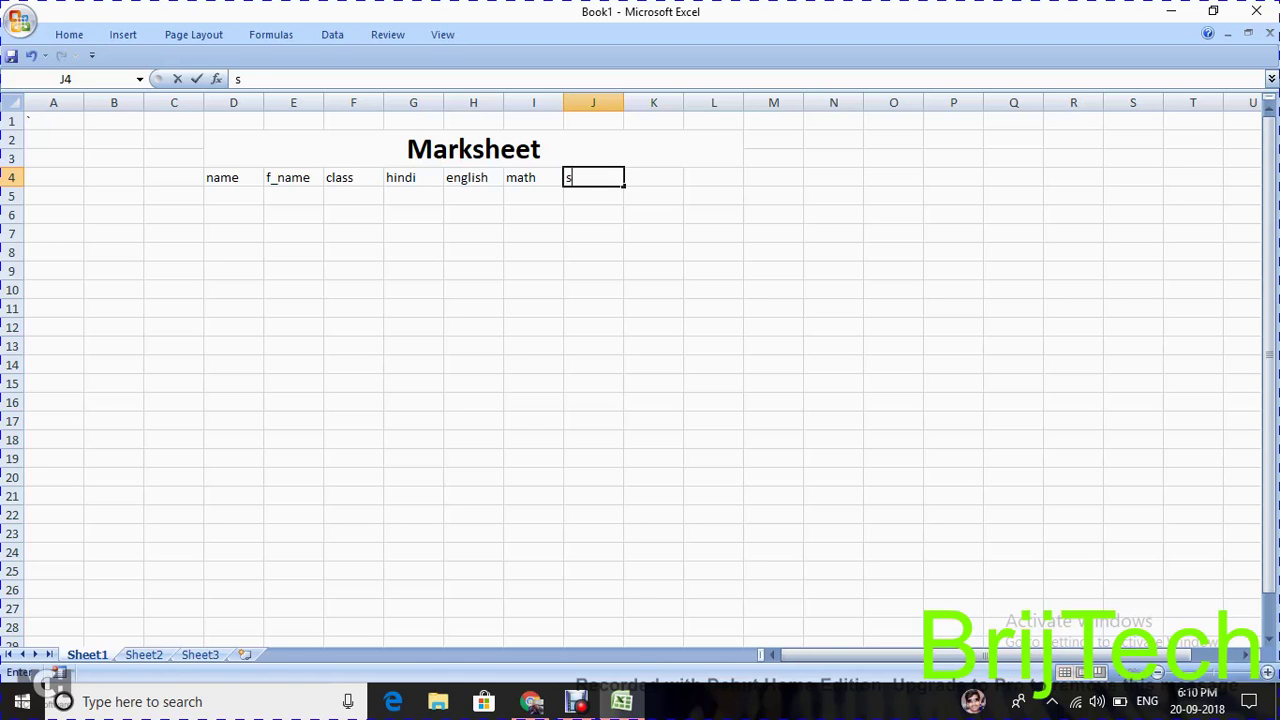
pyautogui.write('cie')
pyautogui.write('nce')
pyautogui.press('Tab')
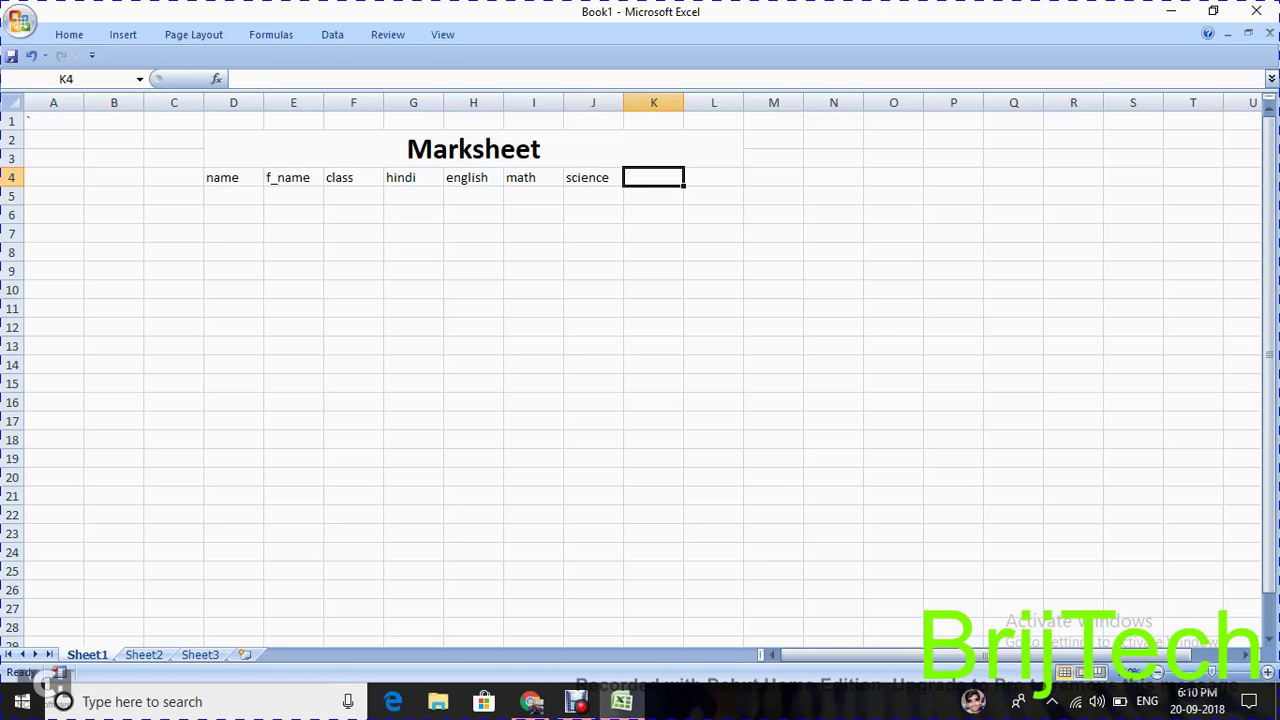
# Step: Enter student names a in D5 and n in D6, removing a mistaken 'tata collage' entry
pyautogui.press('Return')
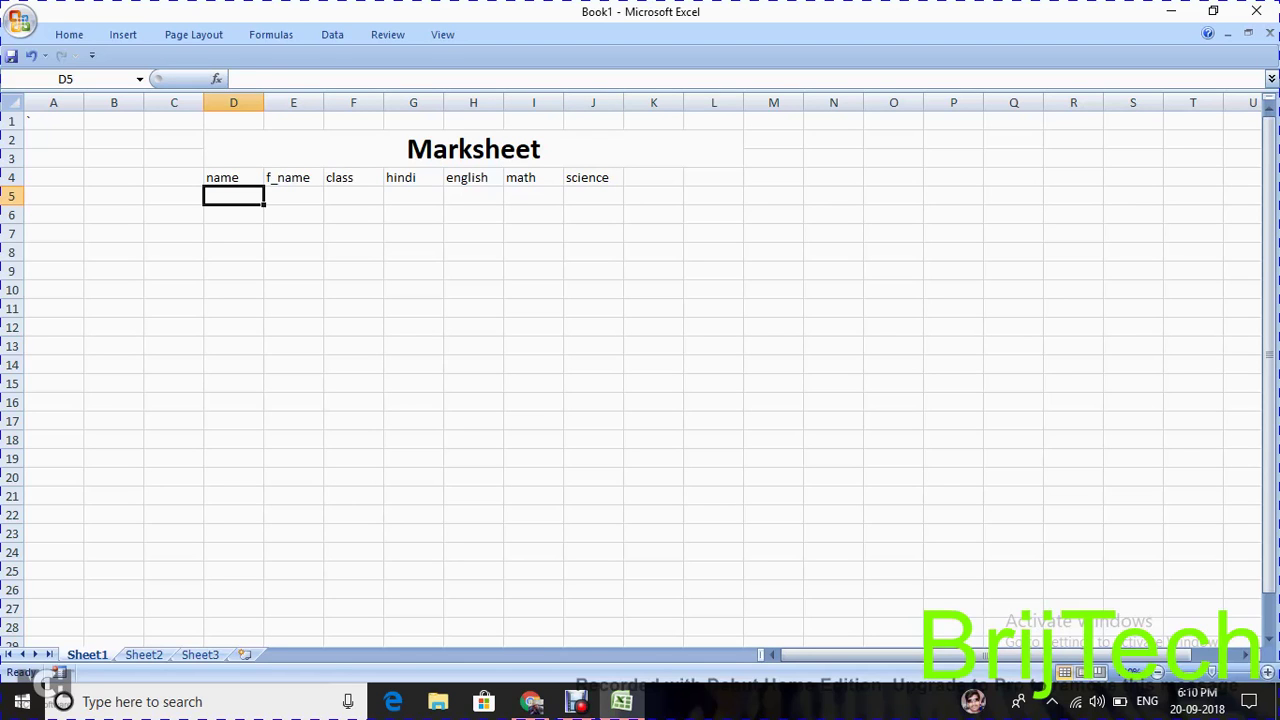
pyautogui.write('a')
pyautogui.press('Return')
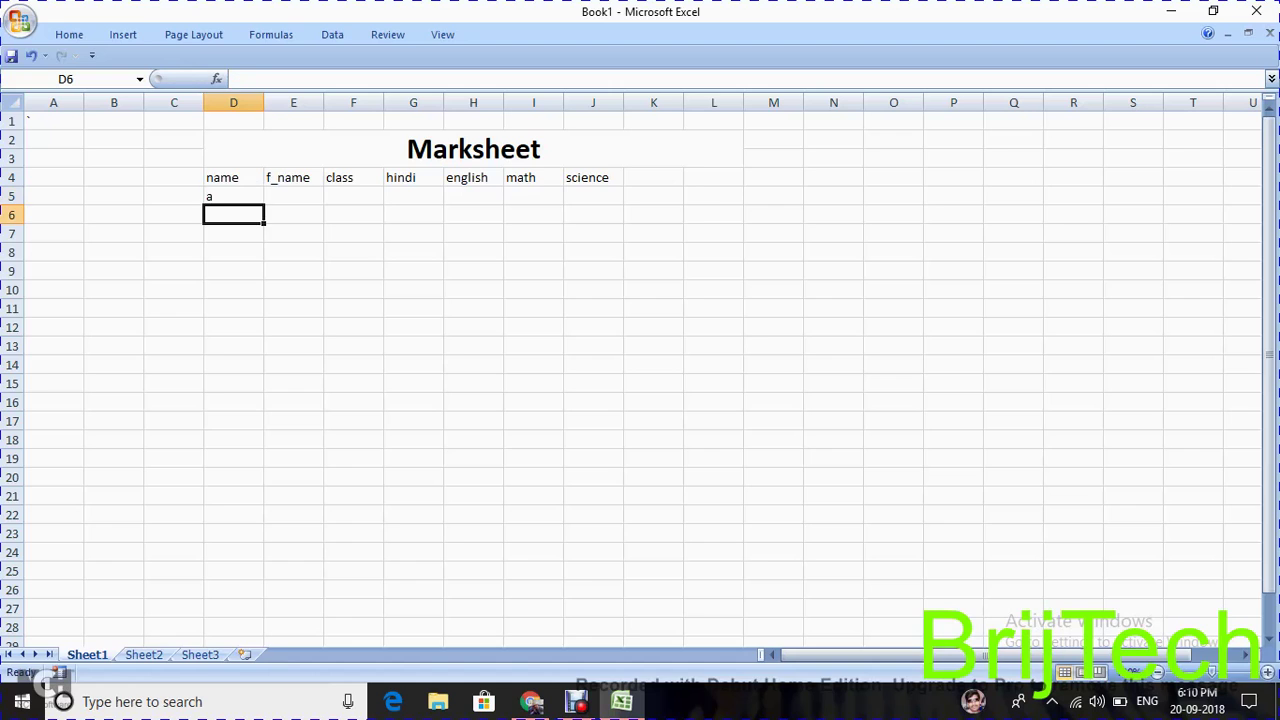
pyautogui.write('tata collage')
pyautogui.press('Return')
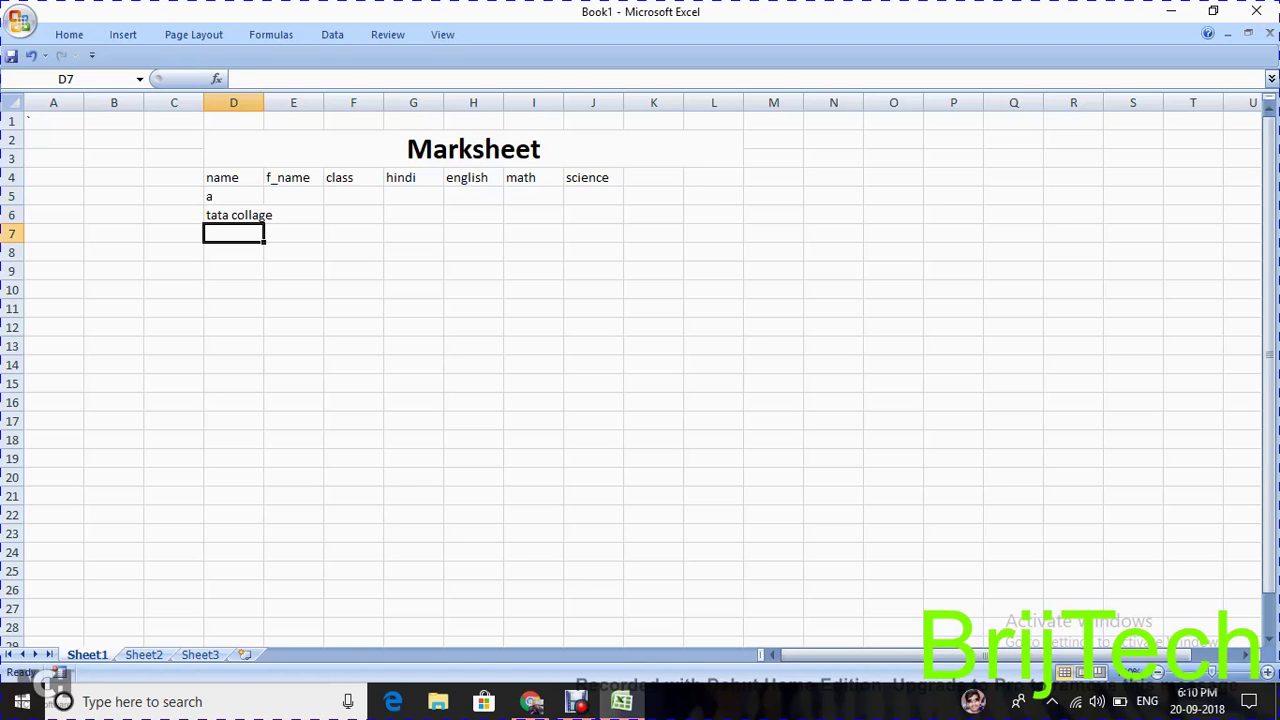
pyautogui.click(250, 215)
pyautogui.click(268, 215)
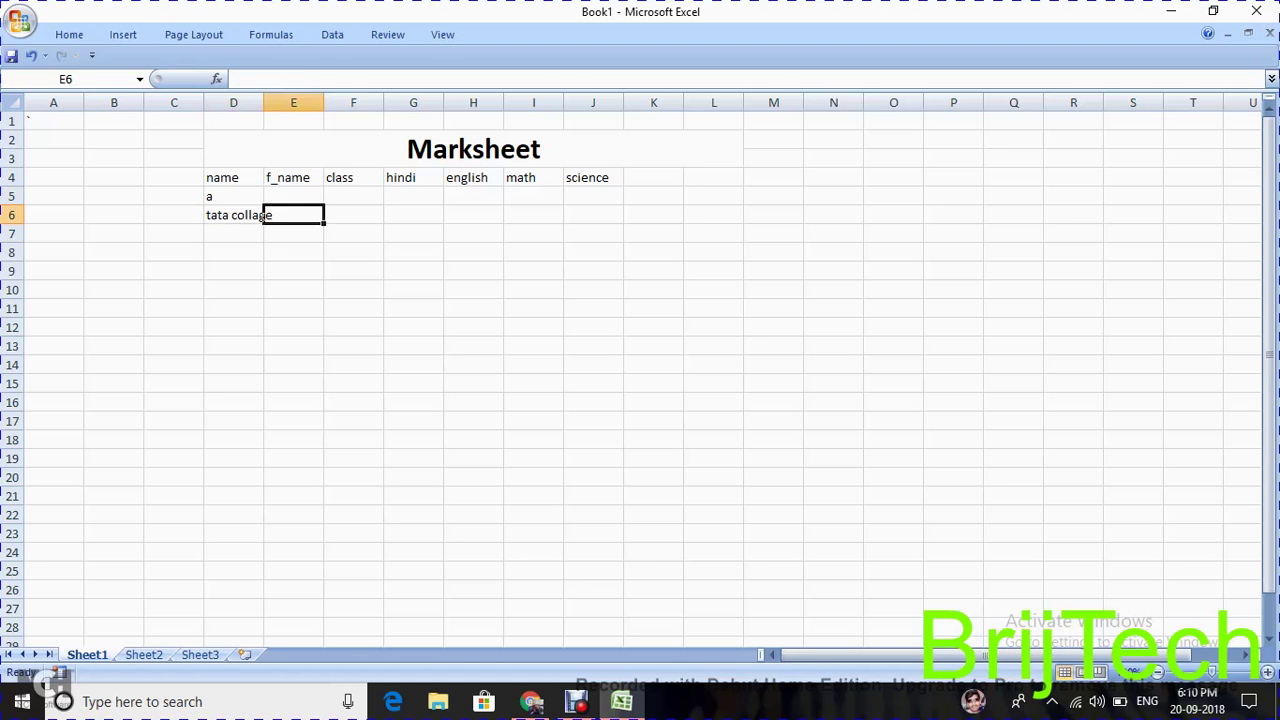
pyautogui.press('Left')
pyautogui.press('BackSpace')
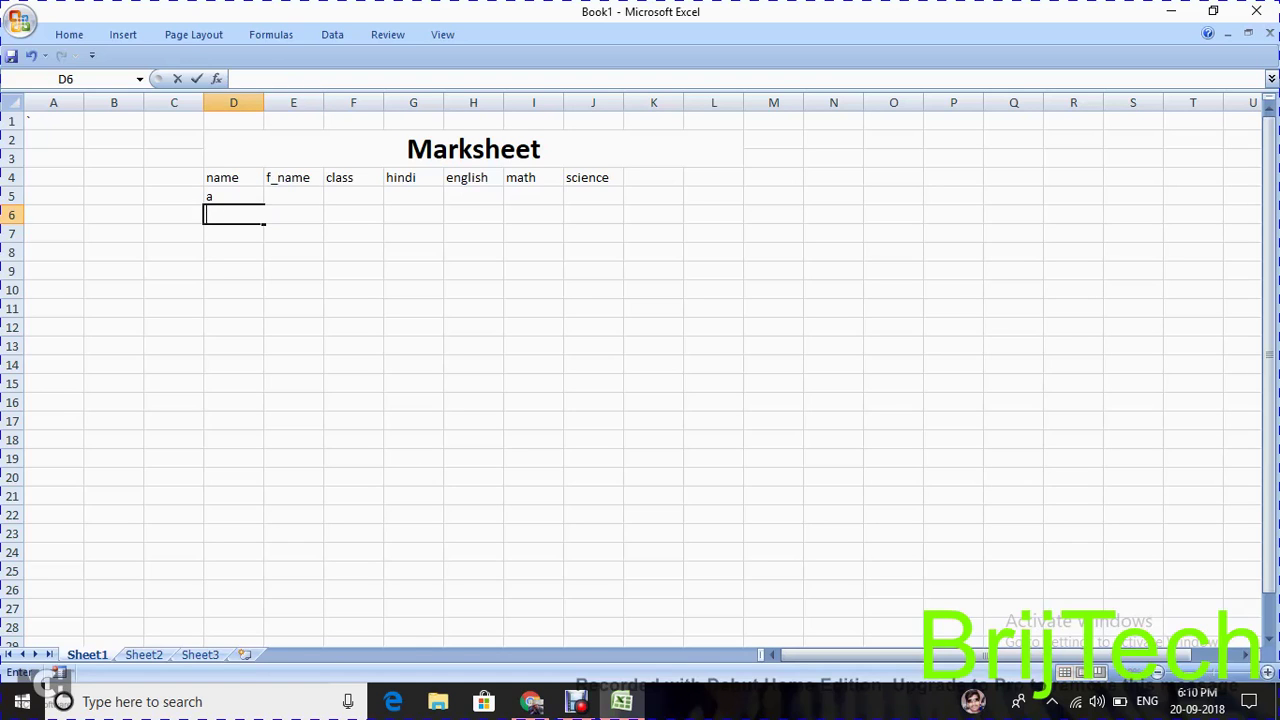
pyautogui.write('h')
pyautogui.press('Escape')
pyautogui.click(266, 215)
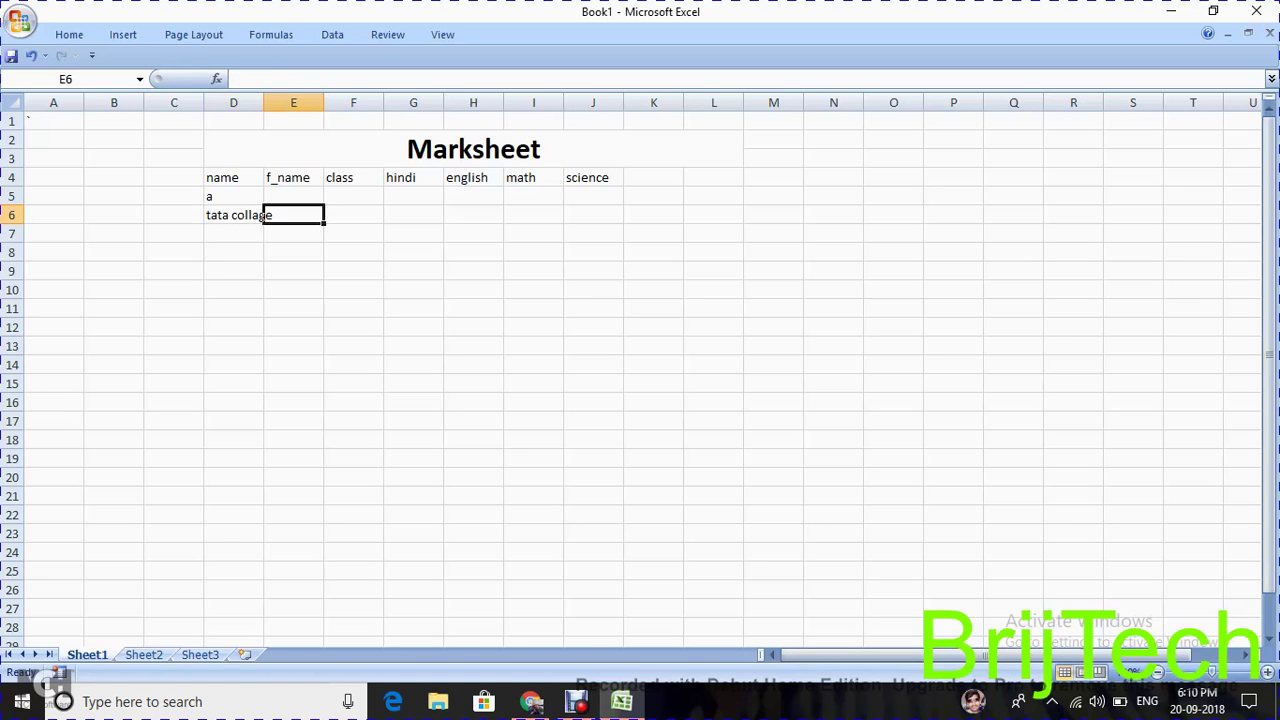
pyautogui.click(262, 215)
pyautogui.press('BackSpace')
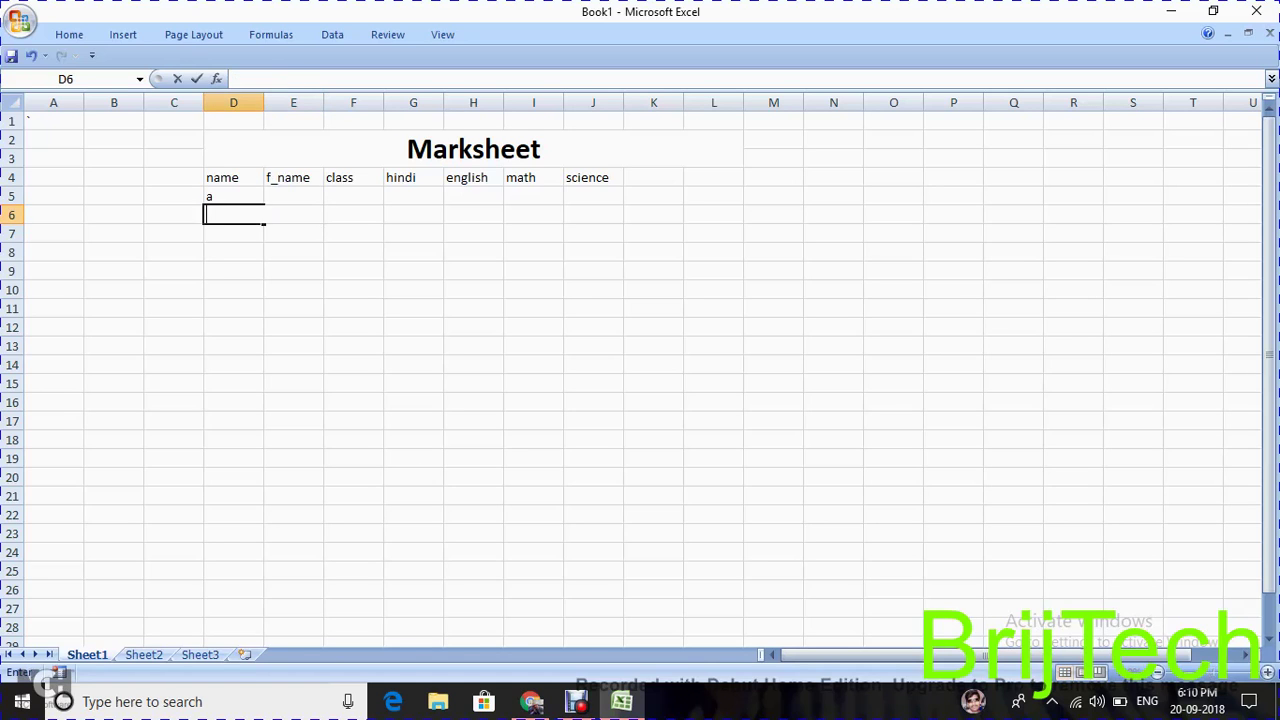
pyautogui.write('tata collage')
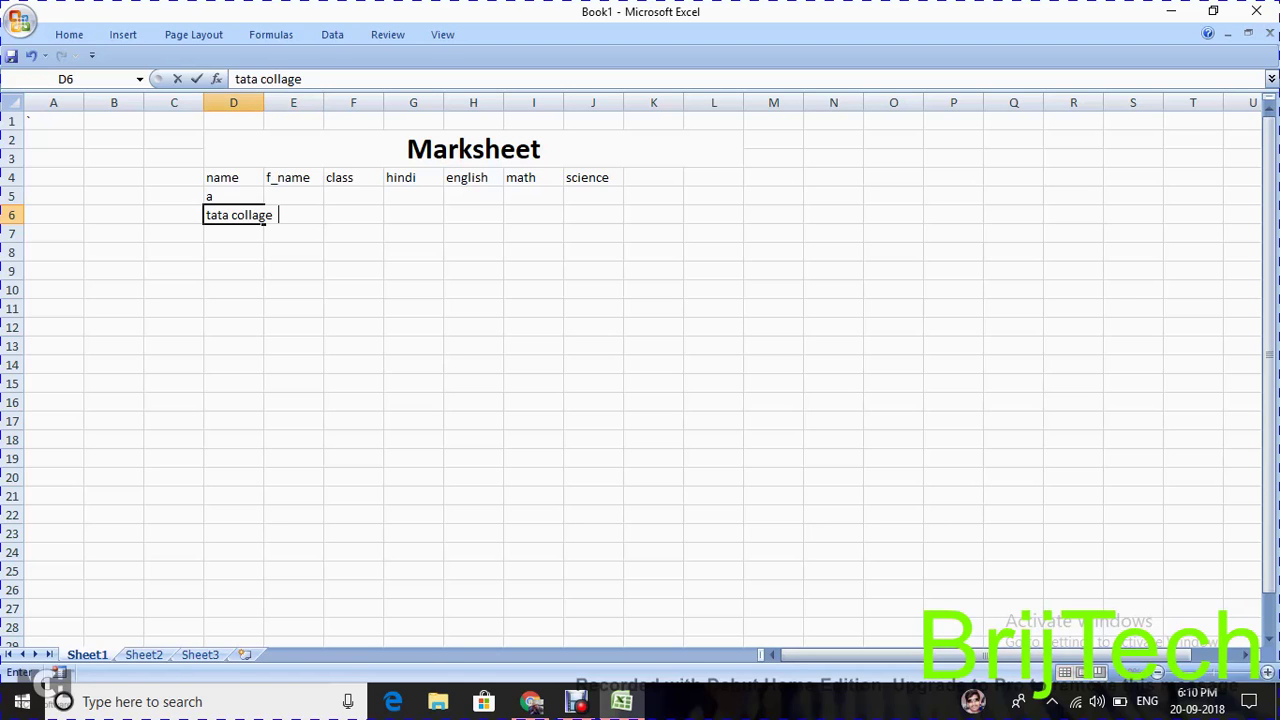
pyautogui.press('BackSpace')
pyautogui.press('BackSpace')
pyautogui.press('BackSpace')
pyautogui.press('BackSpace')
pyautogui.press('BackSpace')
pyautogui.press('BackSpace')
pyautogui.press('BackSpace')
pyautogui.press('BackSpace')
pyautogui.press('BackSpace')
pyautogui.press('BackSpace')
pyautogui.press('BackSpace')
pyautogui.press('BackSpace')
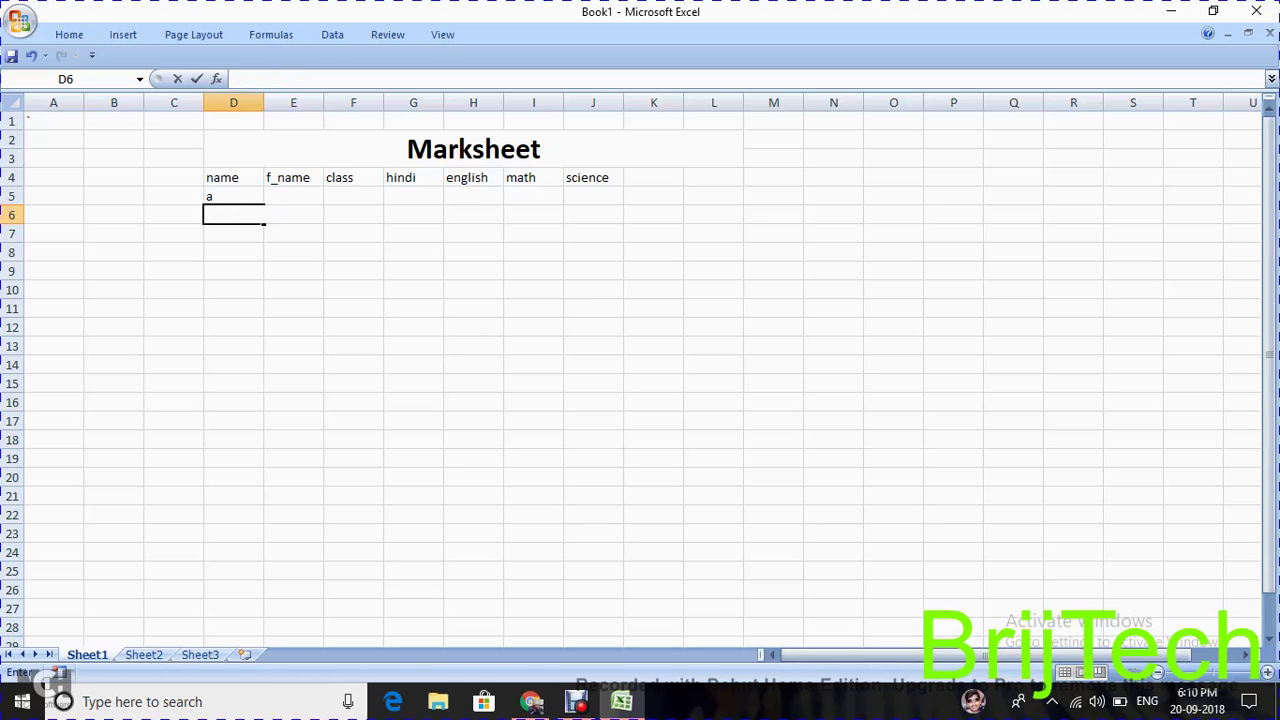
pyautogui.write('n')
pyautogui.press('BackSpace')
# Step: Enter f_names l and m and classes 9 and 8 for the two students
pyautogui.click(293, 215)
pyautogui.click(293, 196)
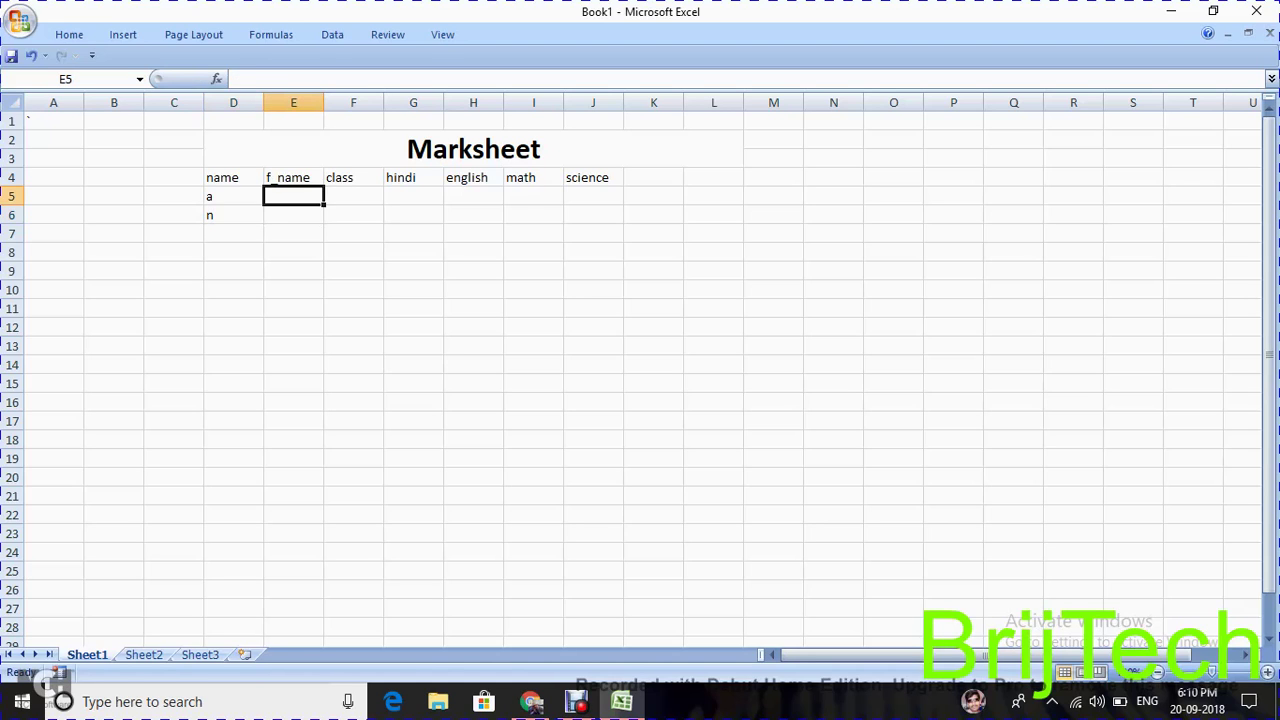
pyautogui.write('l')
pyautogui.press('Return')
pyautogui.write('m')
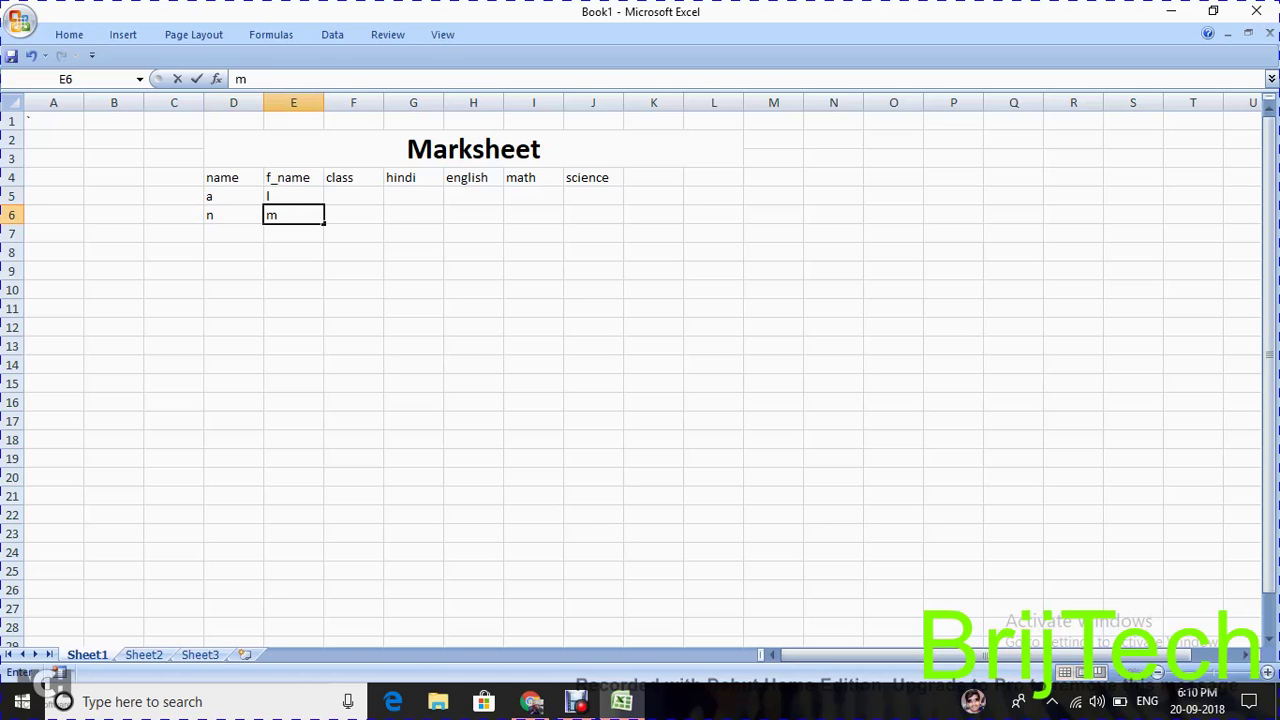
pyautogui.press('Tab')
pyautogui.click(353, 196)
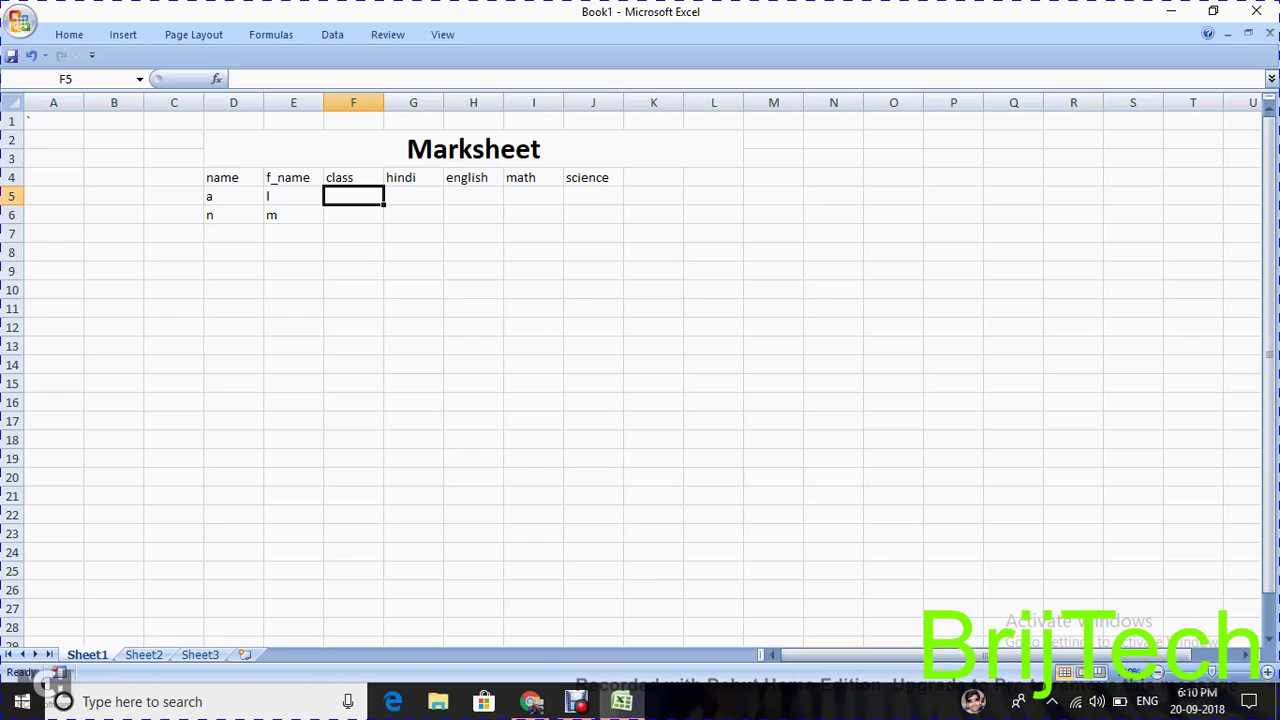
pyautogui.write('9')
pyautogui.press('Return')
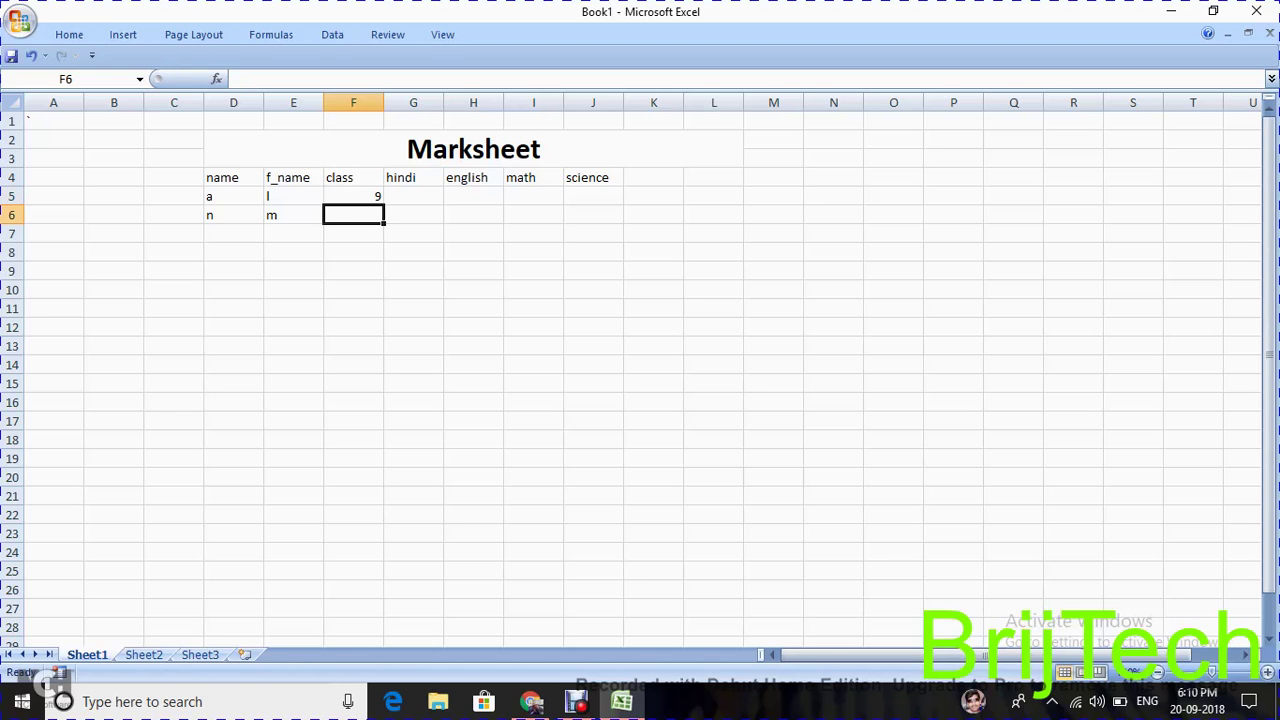
pyautogui.write('8')
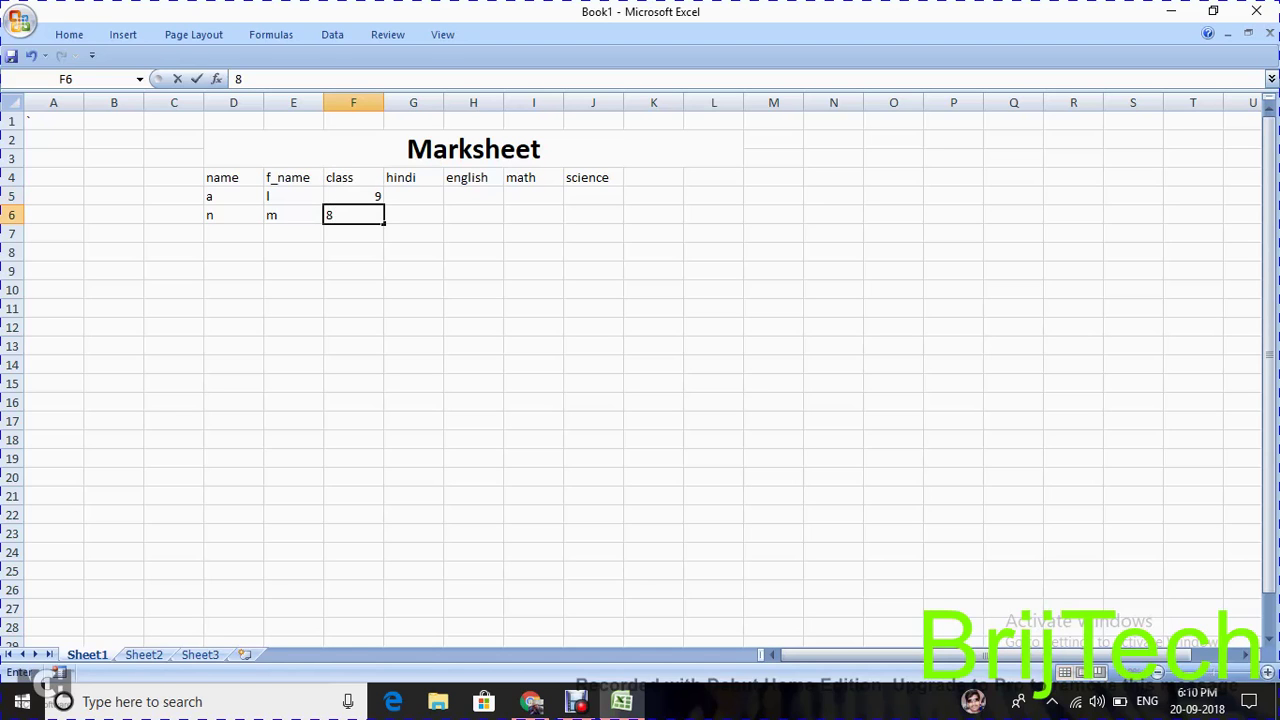
pyautogui.press('Tab')
# Step: Enter the first student's marks 76, 88, 55 and 67 in G5:J5
pyautogui.click(413, 196)
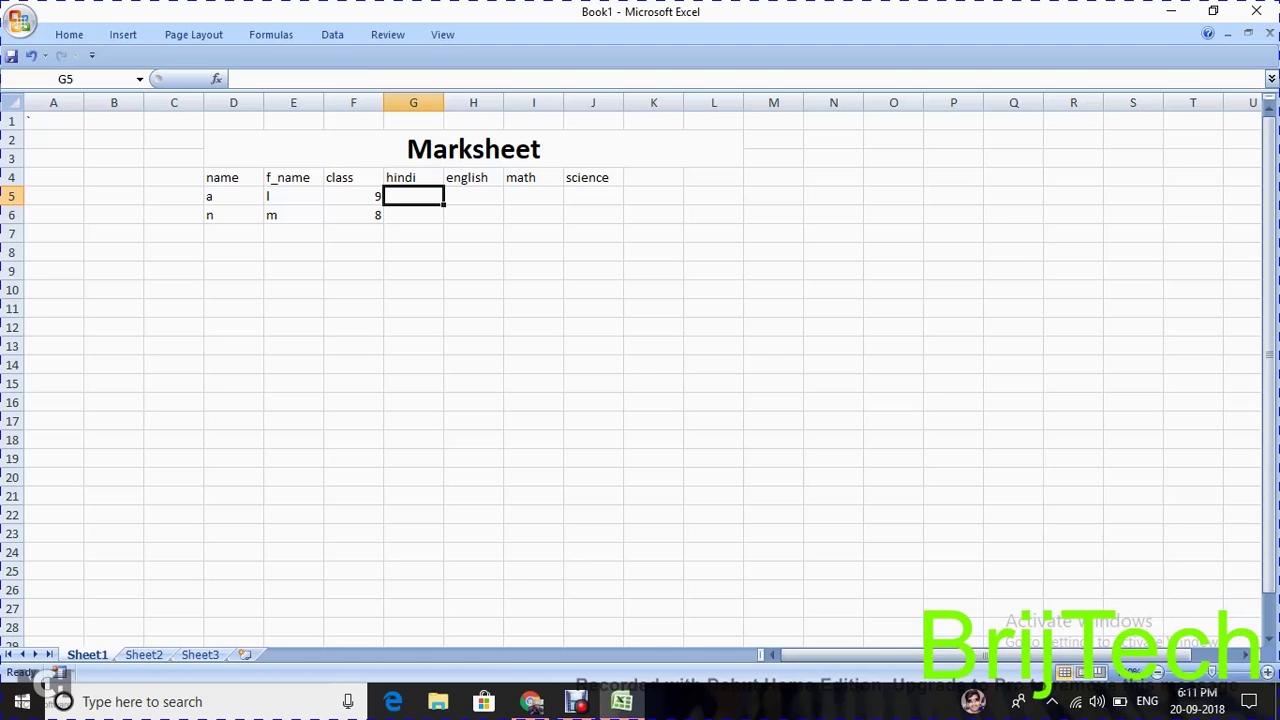
pyautogui.write('76')
pyautogui.press('Tab')
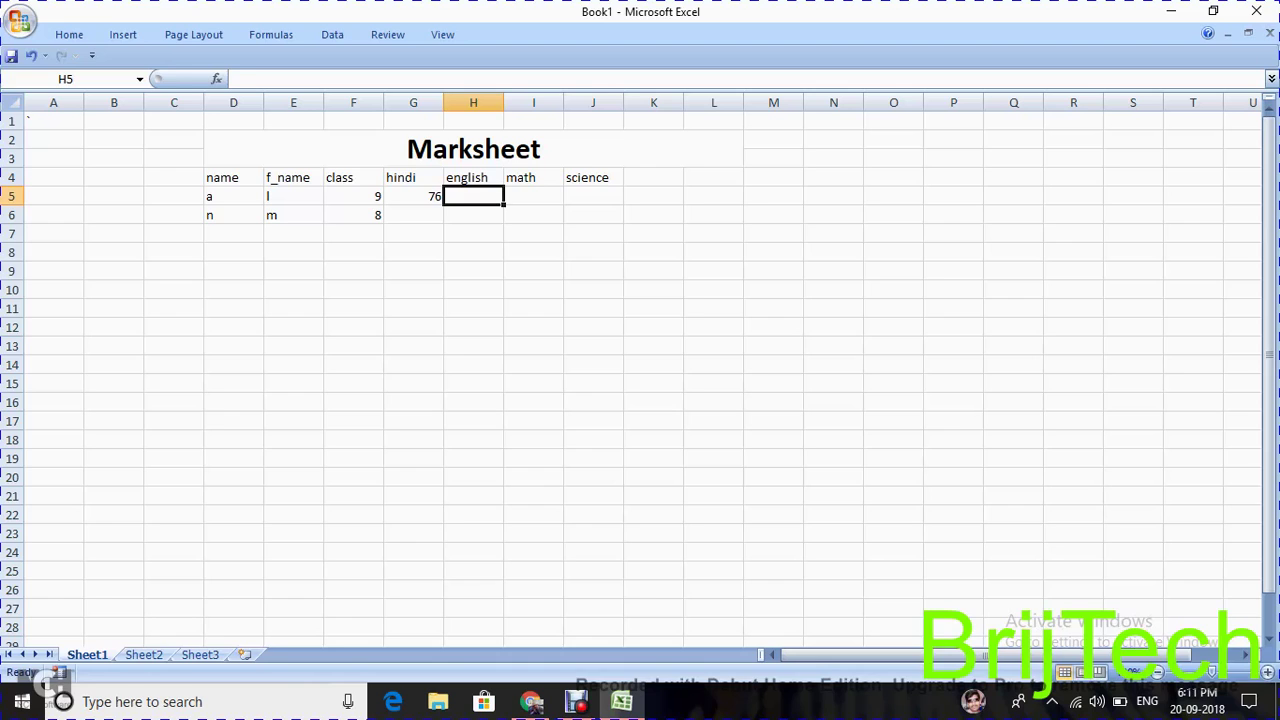
pyautogui.write('88')
pyautogui.press('Tab')
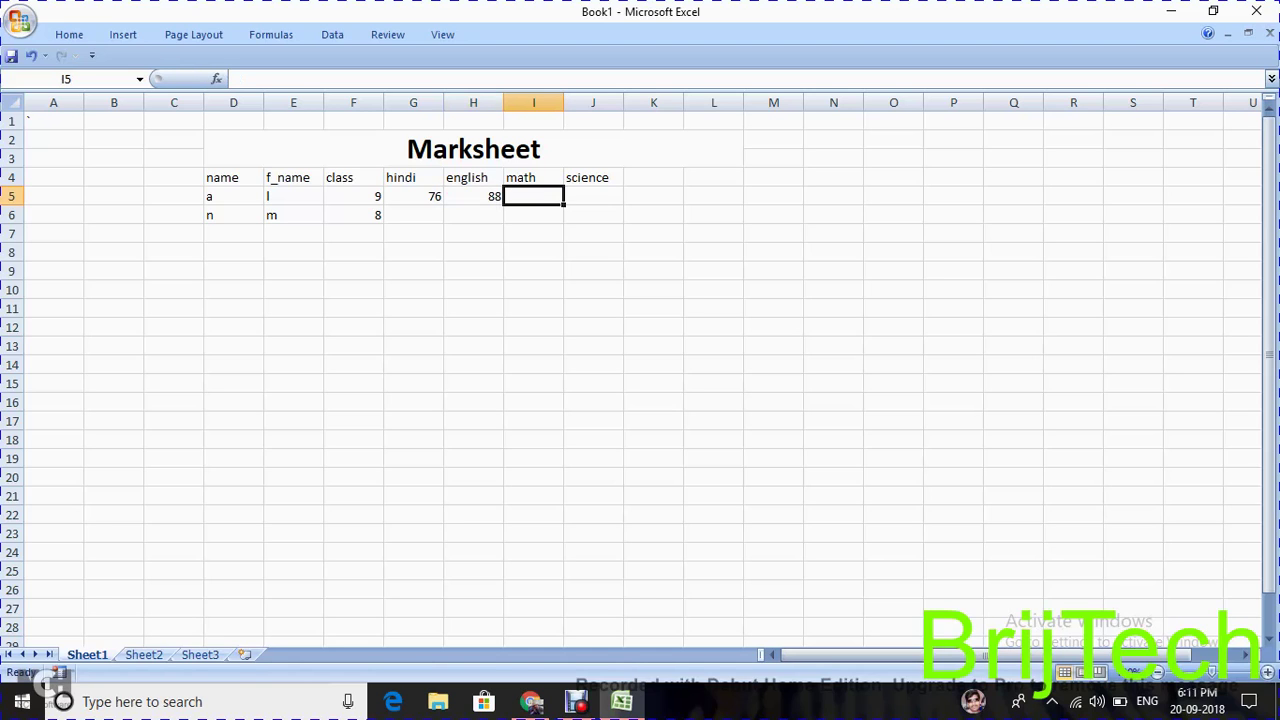
pyautogui.write('55')
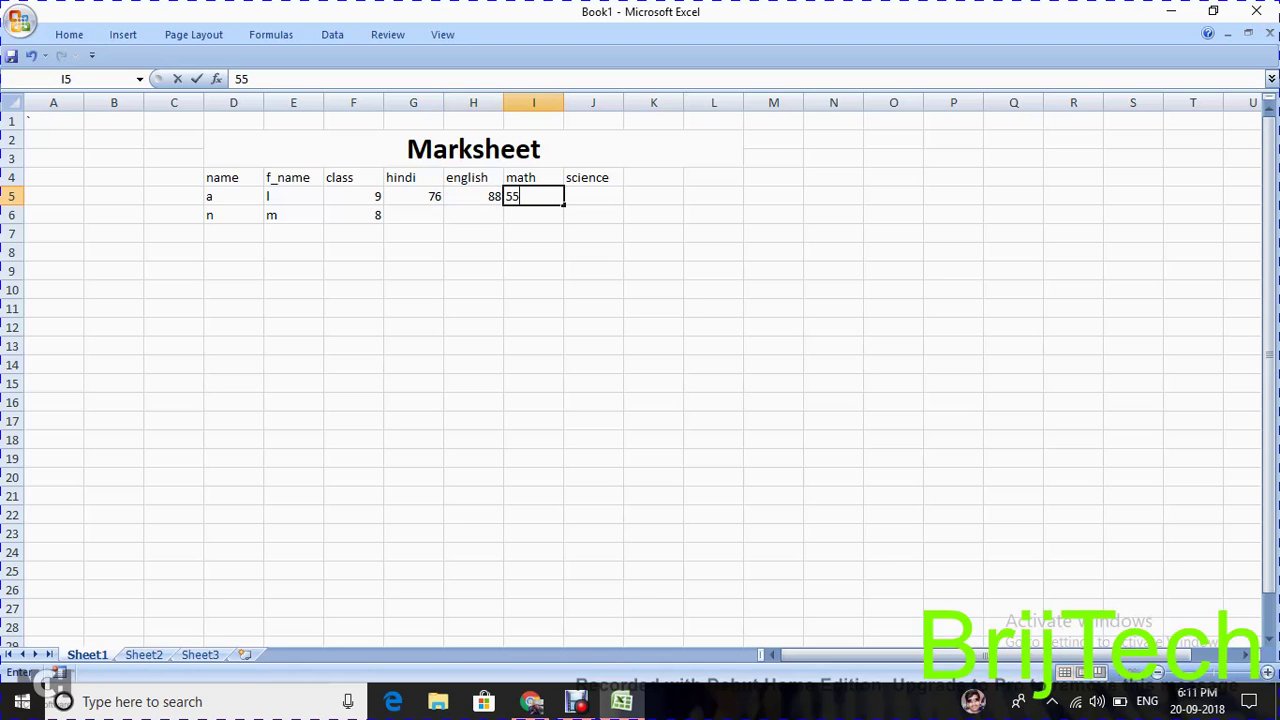
pyautogui.press('Tab')
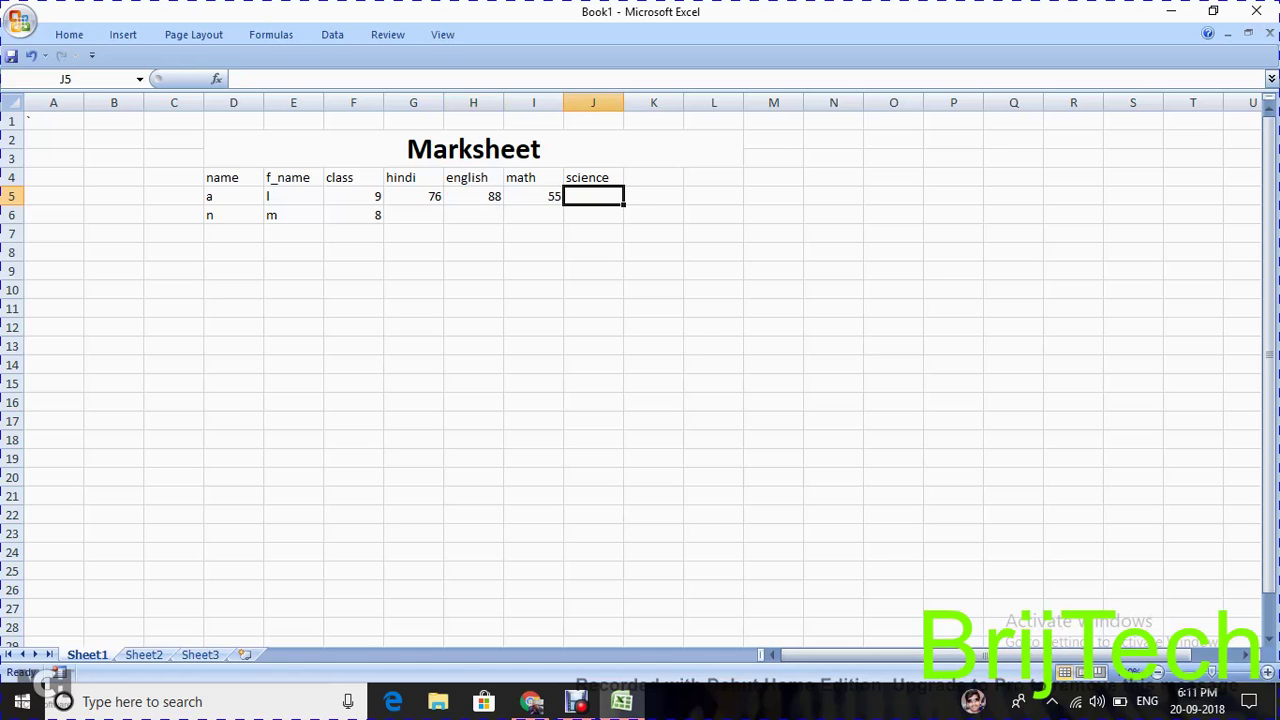
pyautogui.write('67')
pyautogui.press('Return')
# Step: Enter the second student's marks 67, 78, 88 and 53 in G6:J6
pyautogui.press('Left')
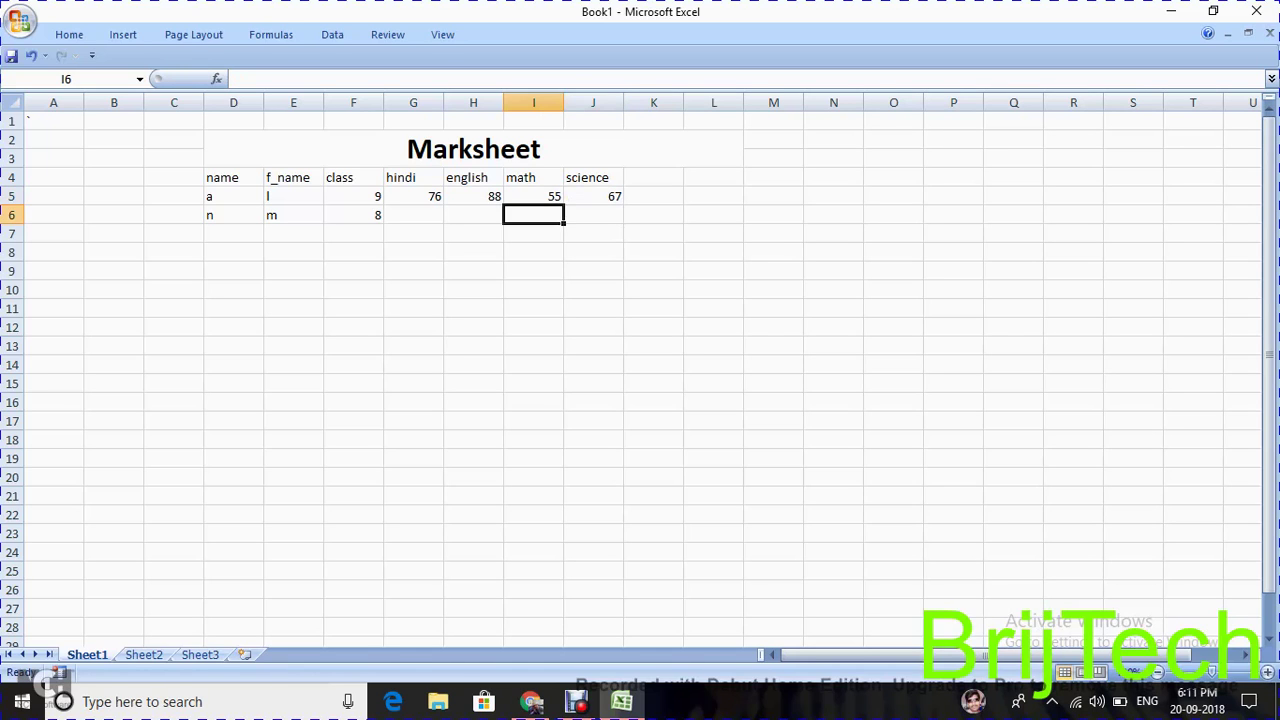
pyautogui.press('Left')
pyautogui.press('Left')
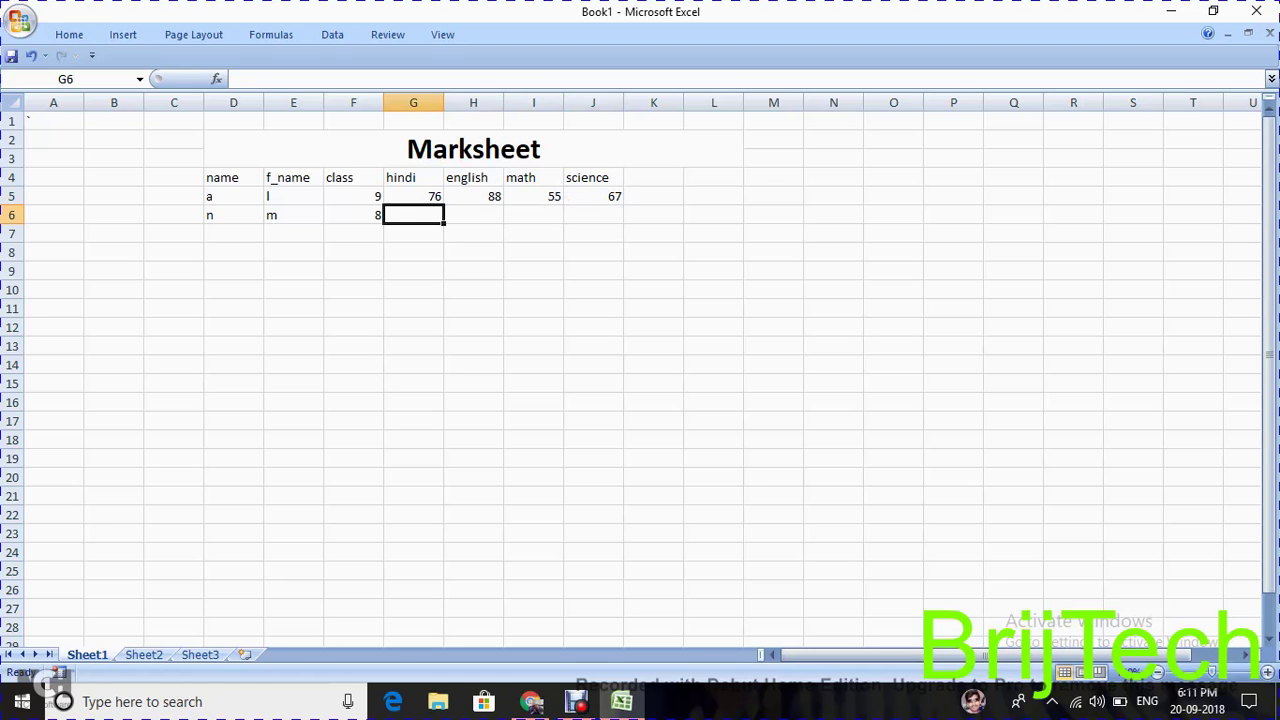
pyautogui.write('67')
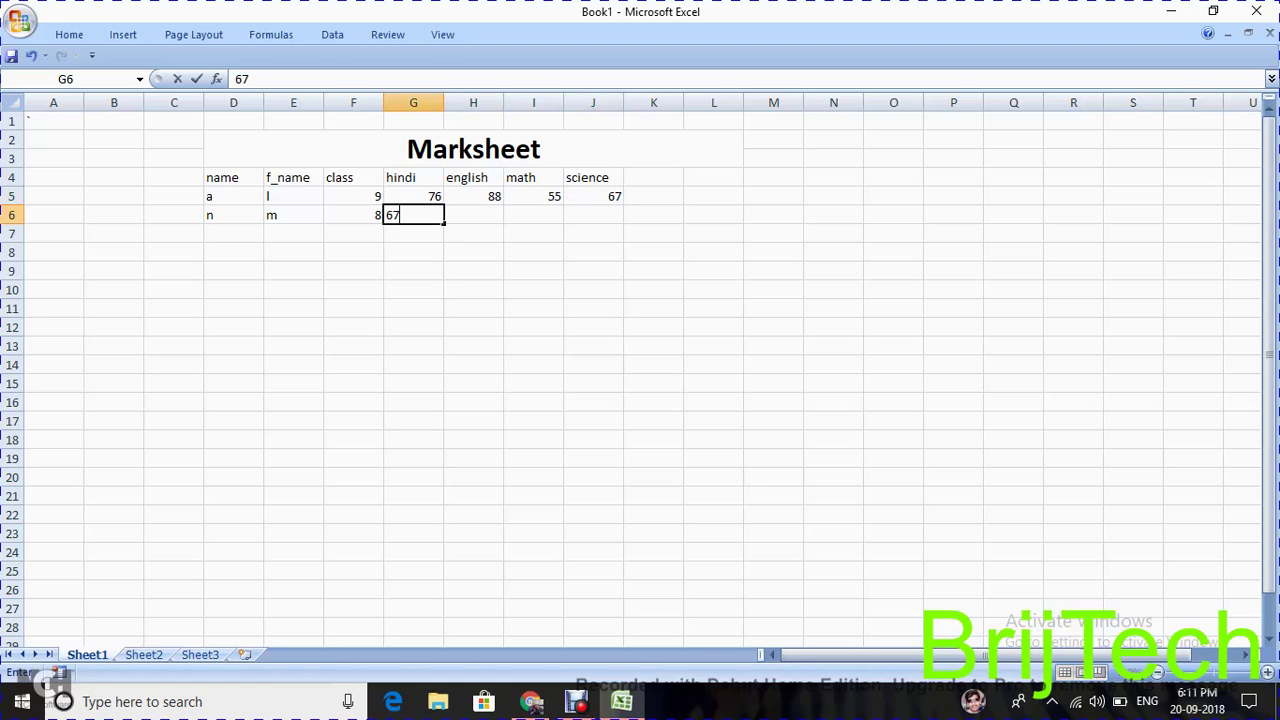
pyautogui.press('Tab')
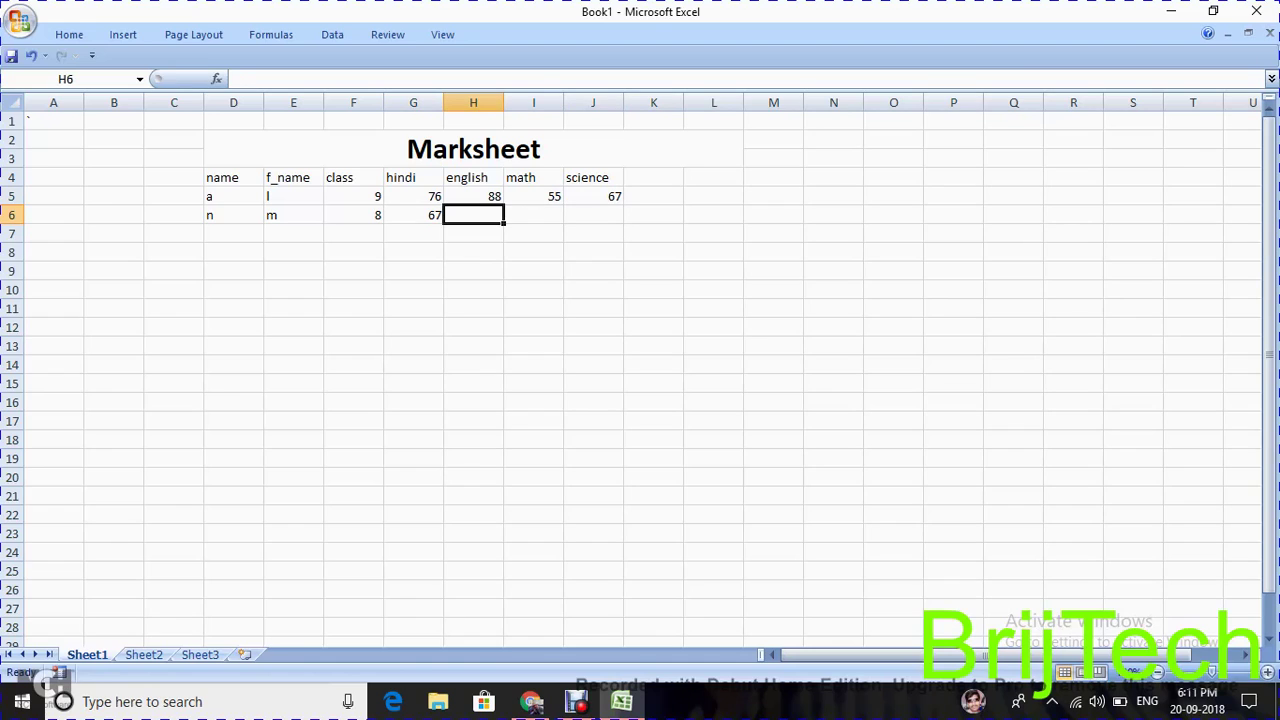
pyautogui.write('78')
pyautogui.press('Tab')
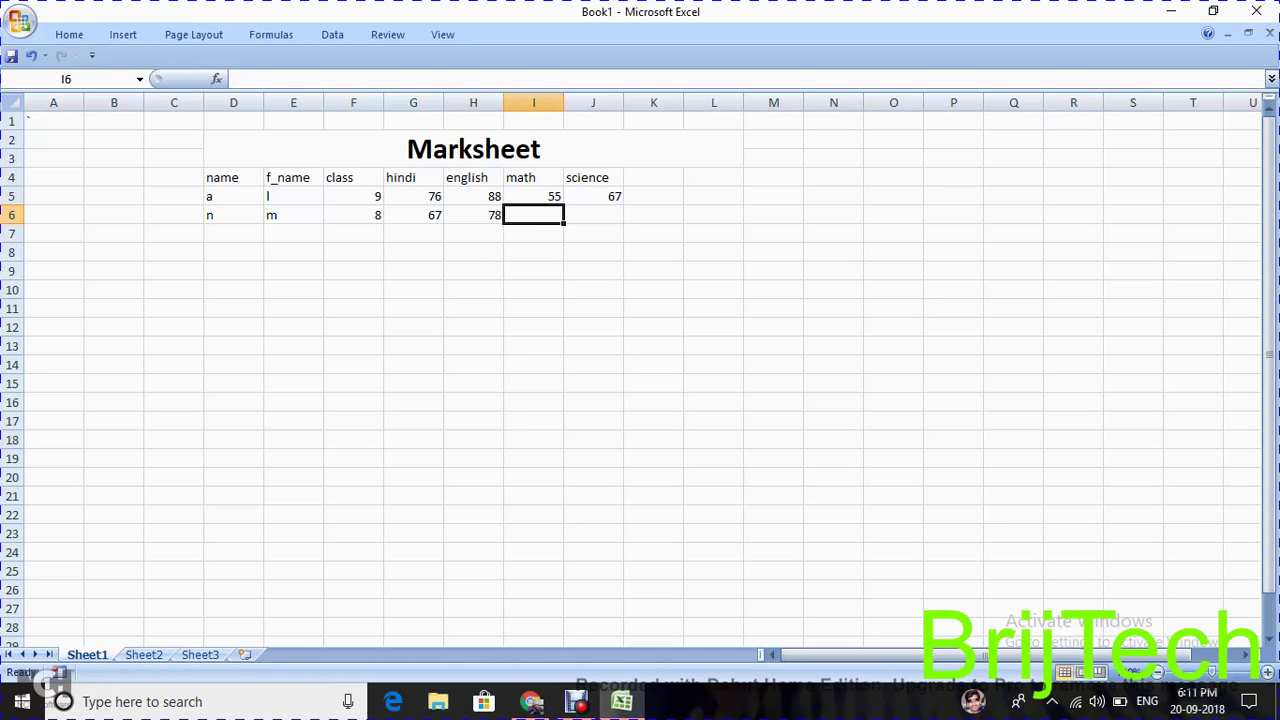
pyautogui.write('88')
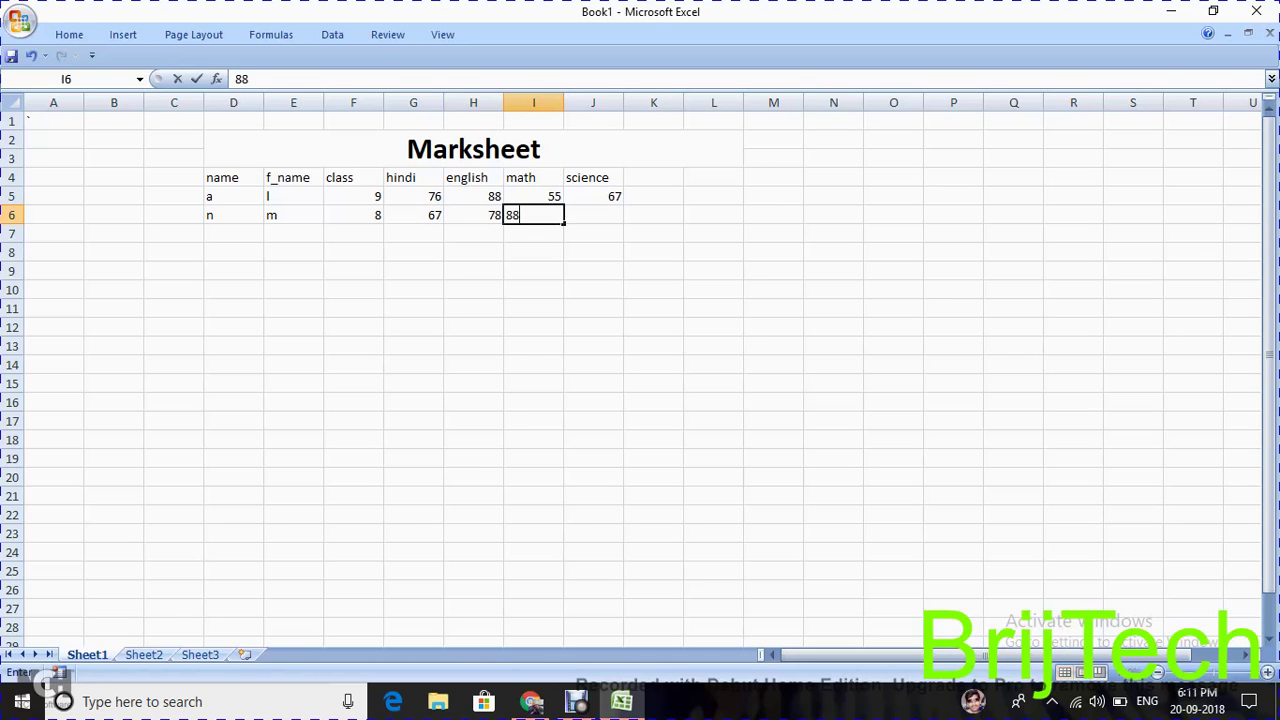
pyautogui.press('Tab')
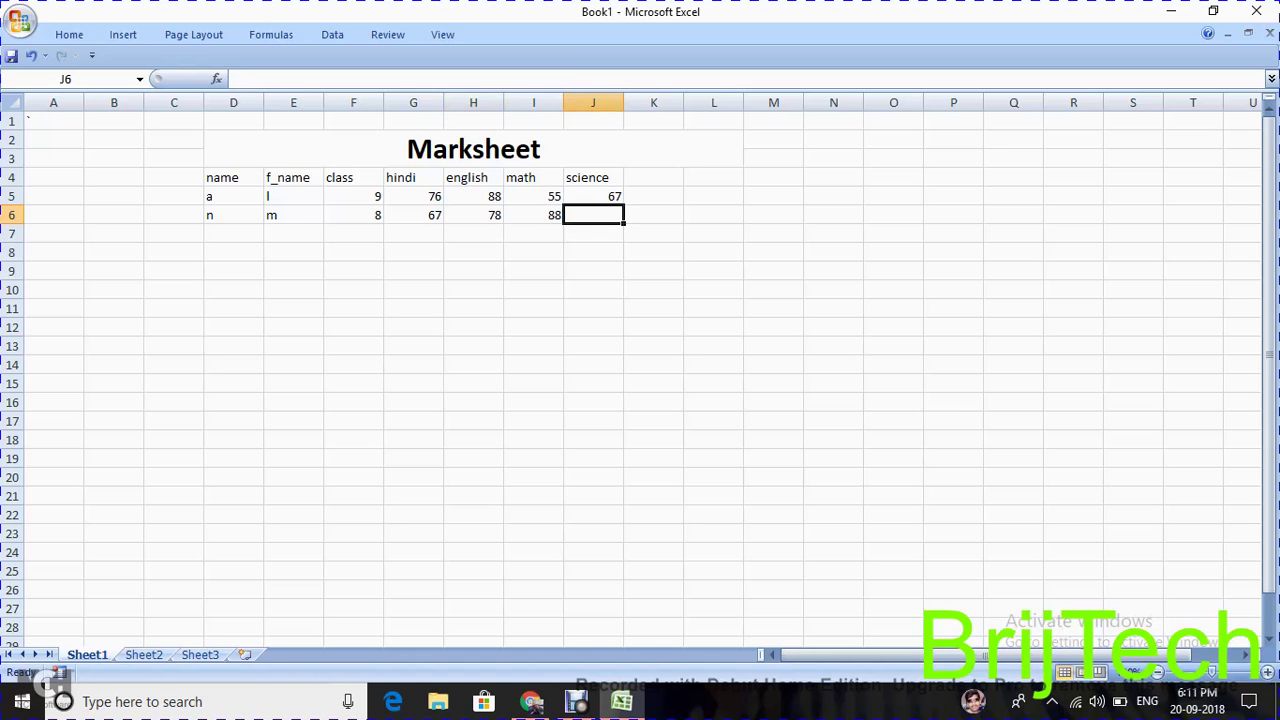
pyautogui.write('53')
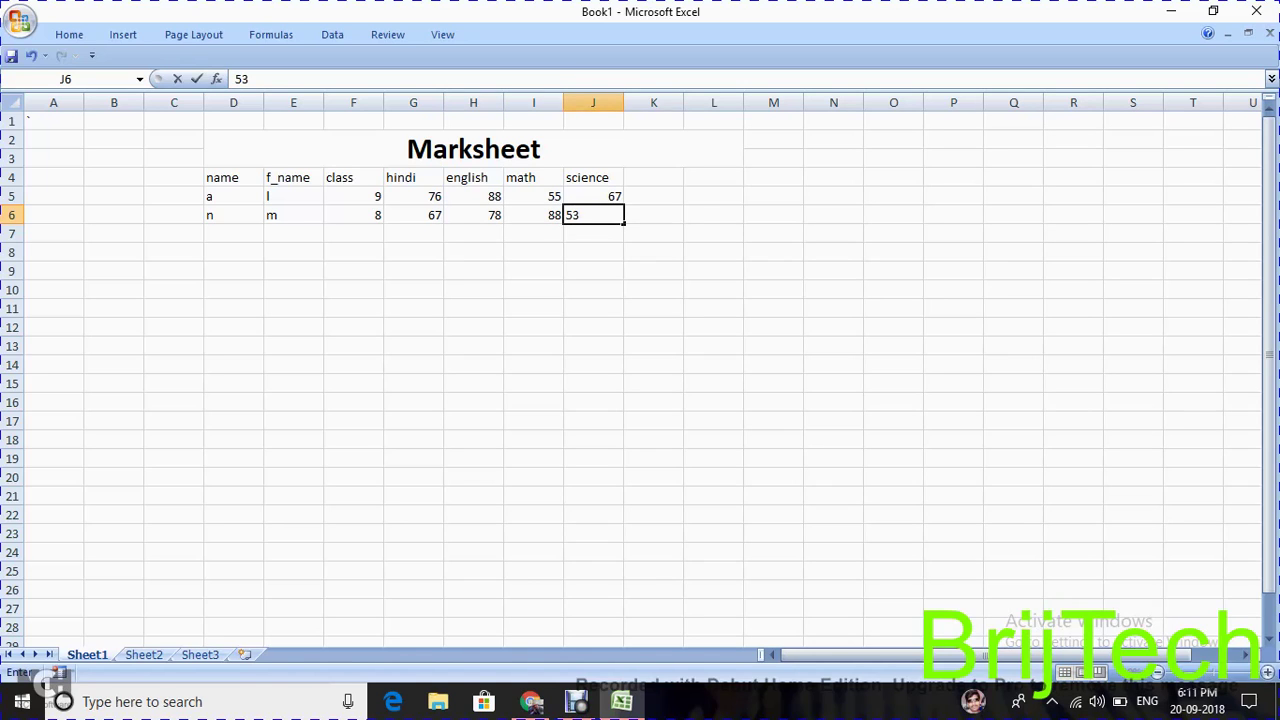
pyautogui.click(653, 215)
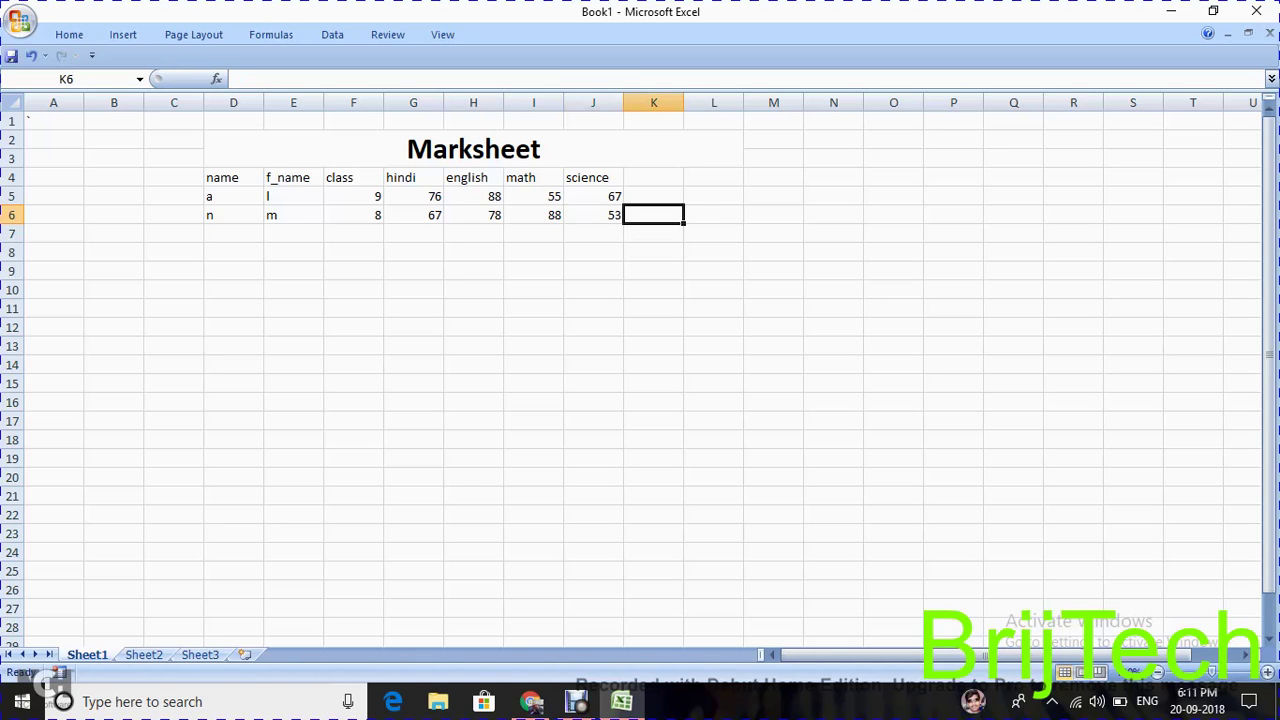
# Step: Put =SUM(G5:J5) in K5 so it shows the first student's total of 286
pyautogui.click(413, 196)
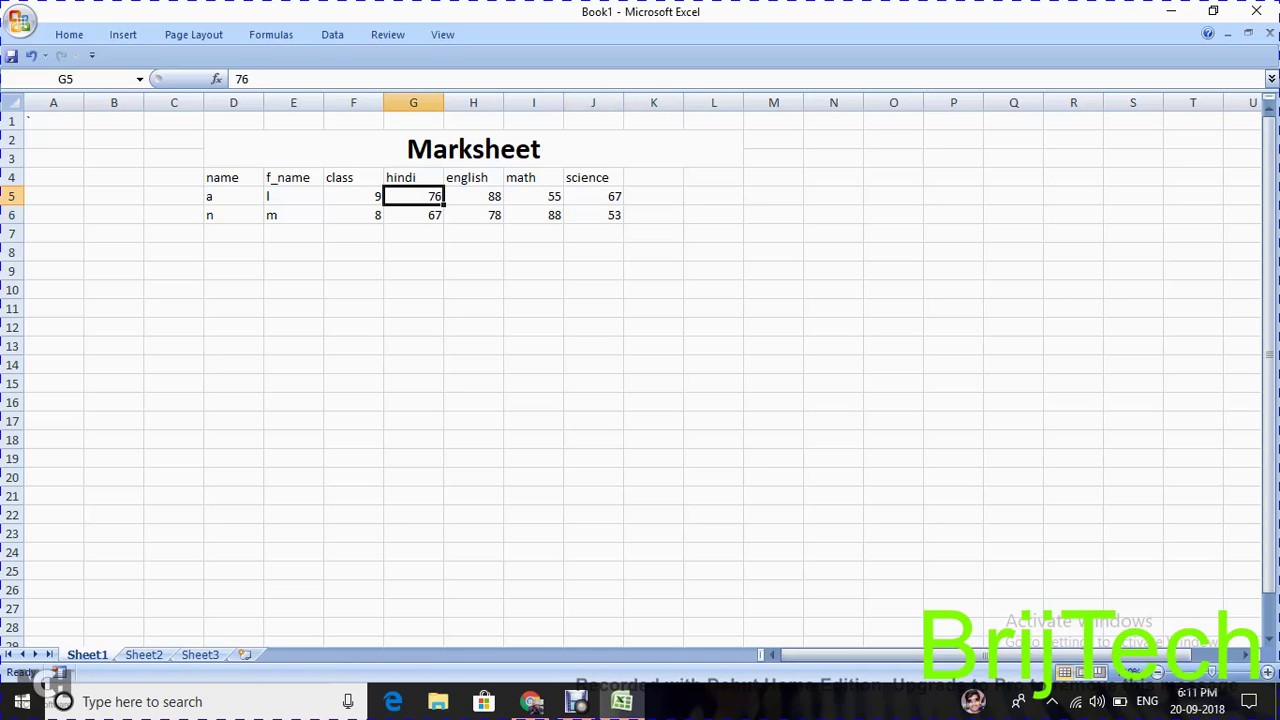
pyautogui.click(653, 196)
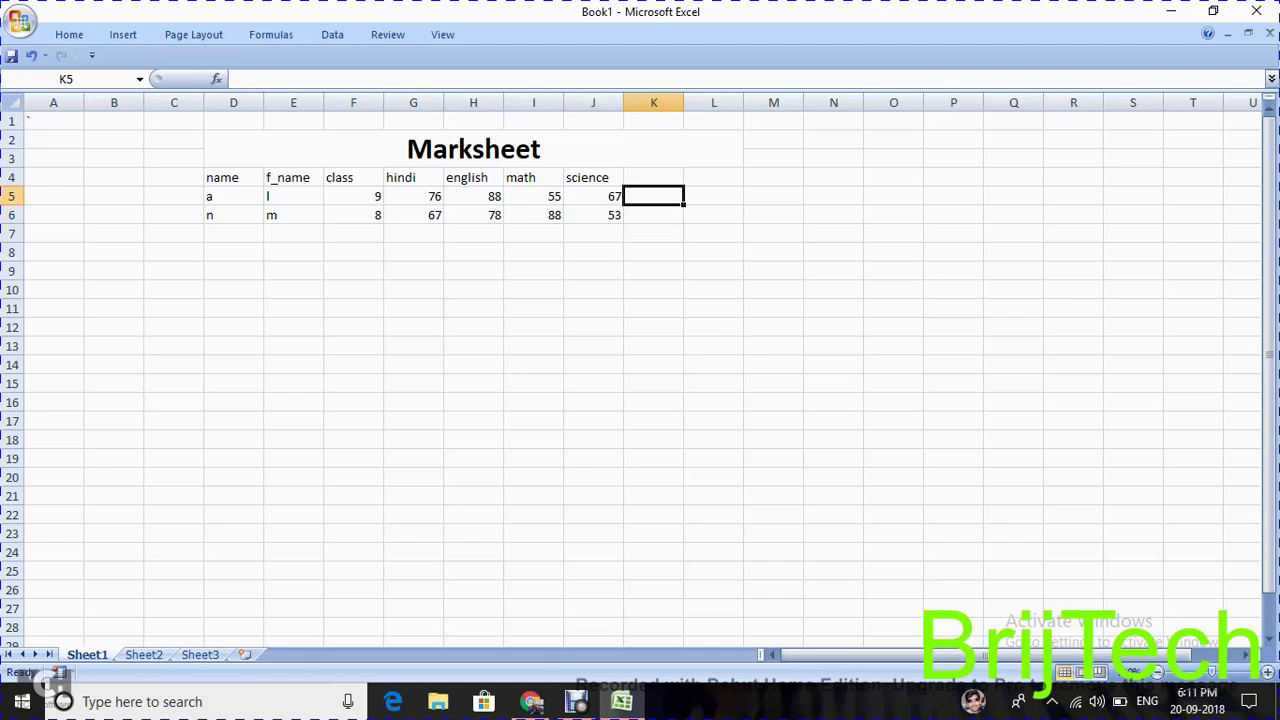
pyautogui.write('=')
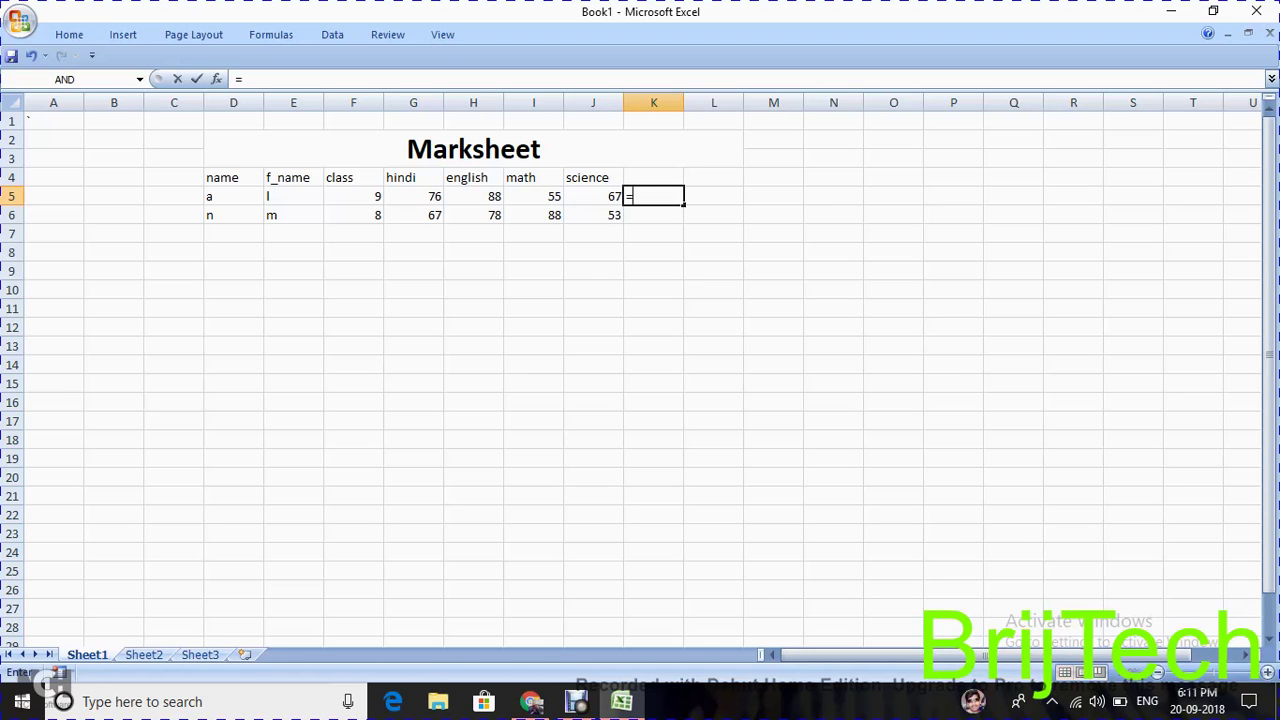
pyautogui.write('sum')
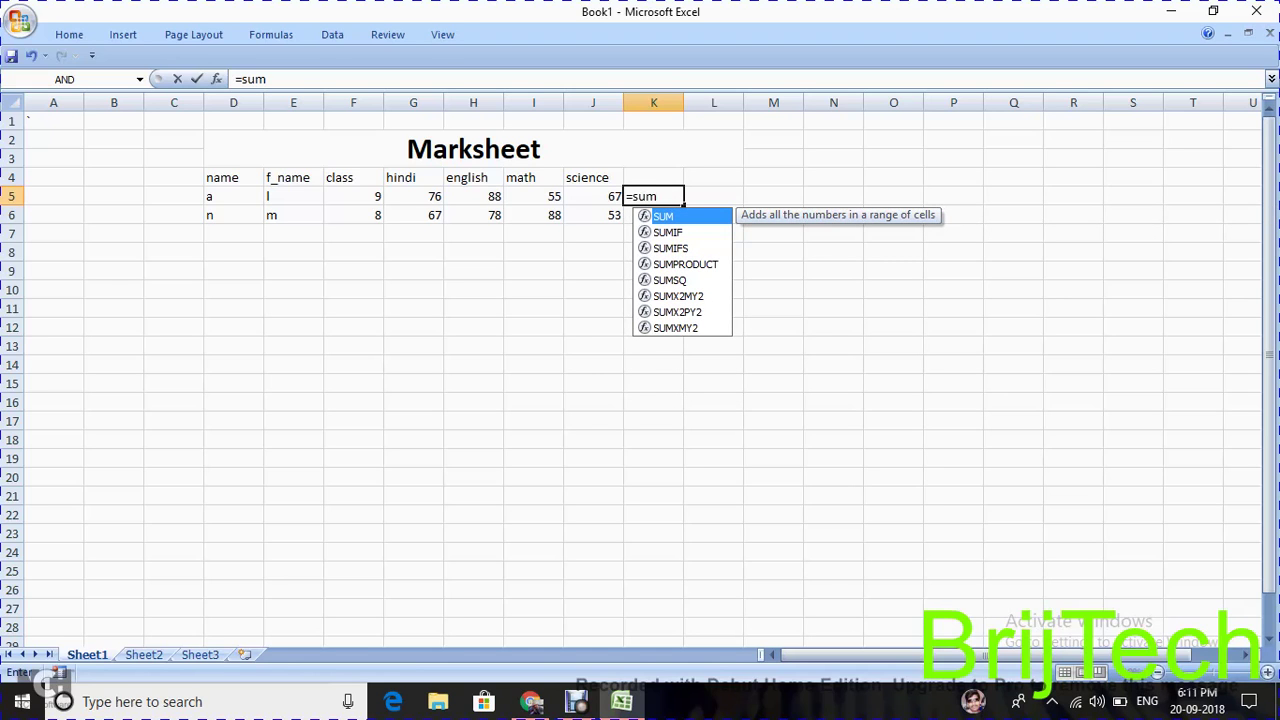
pyautogui.write('()')
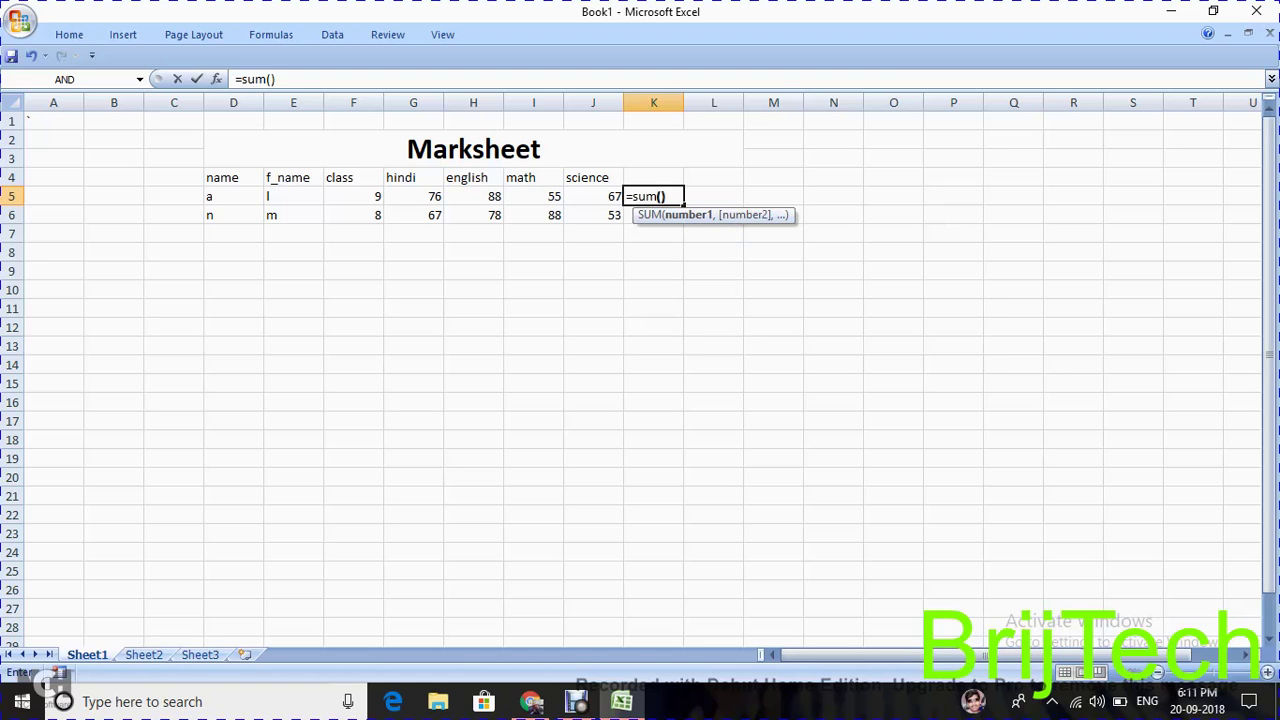
pyautogui.press('Return')
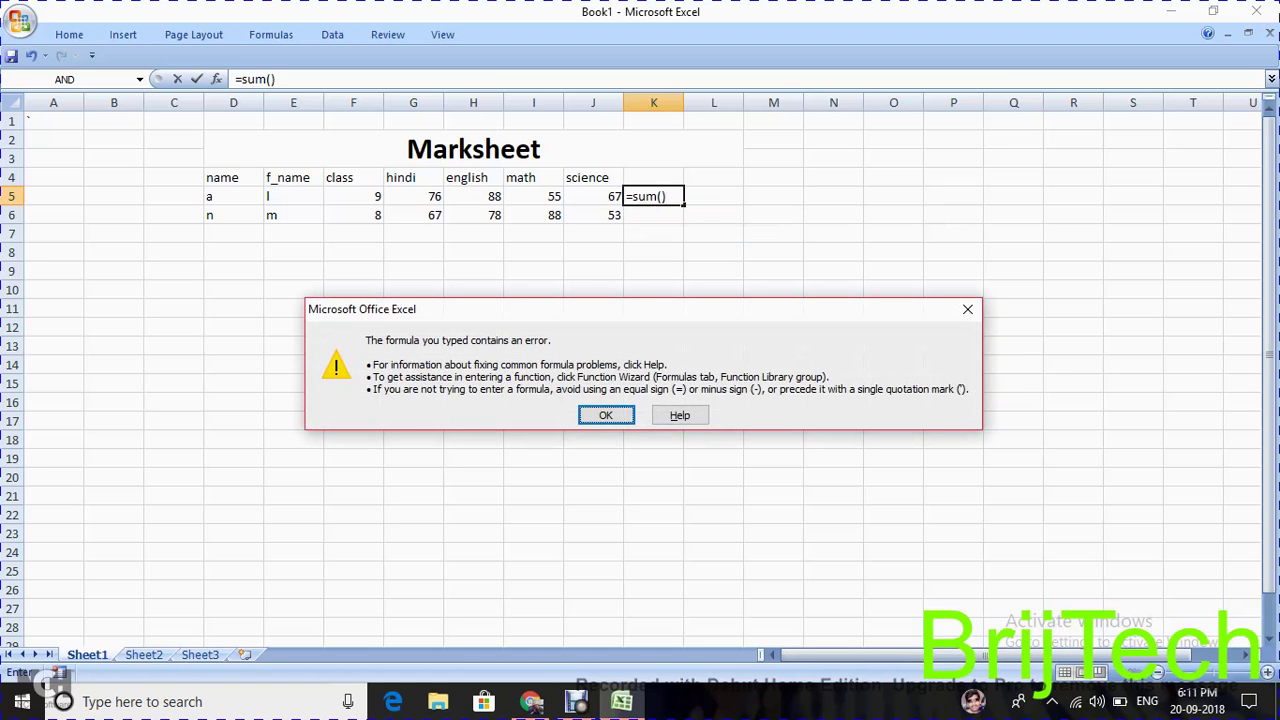
pyautogui.press('Return')
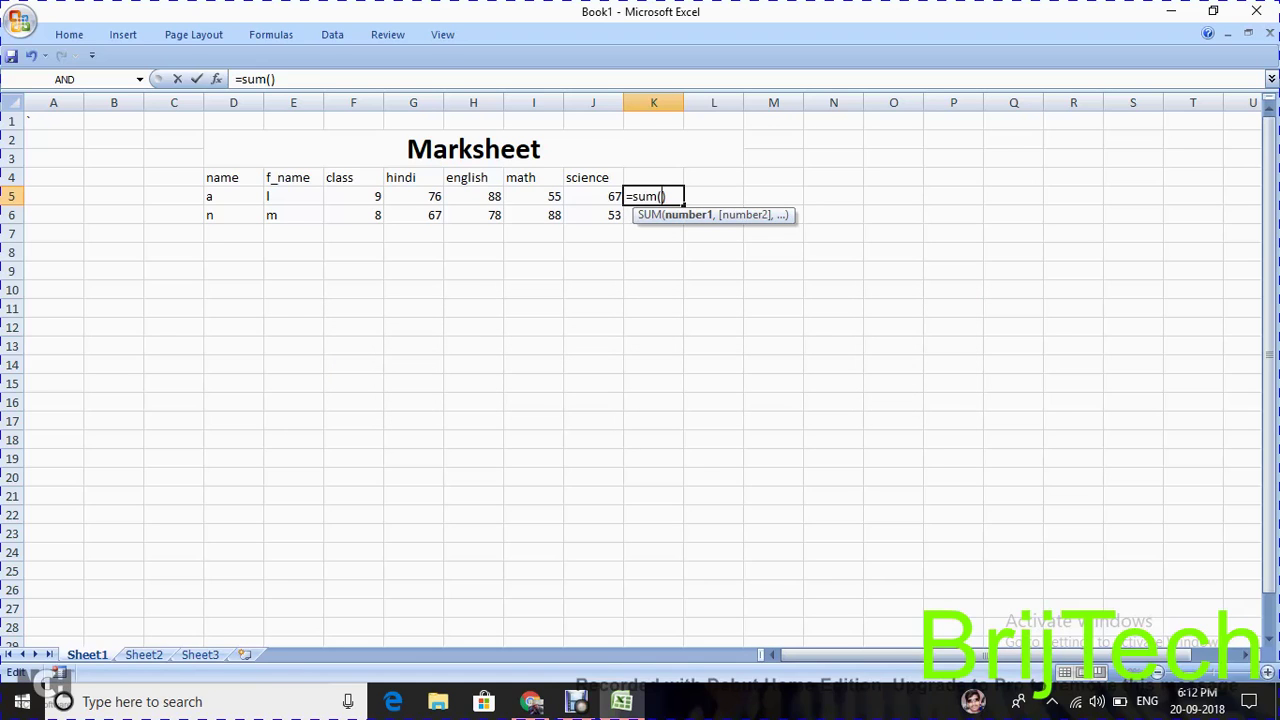
pyautogui.click(413, 196)
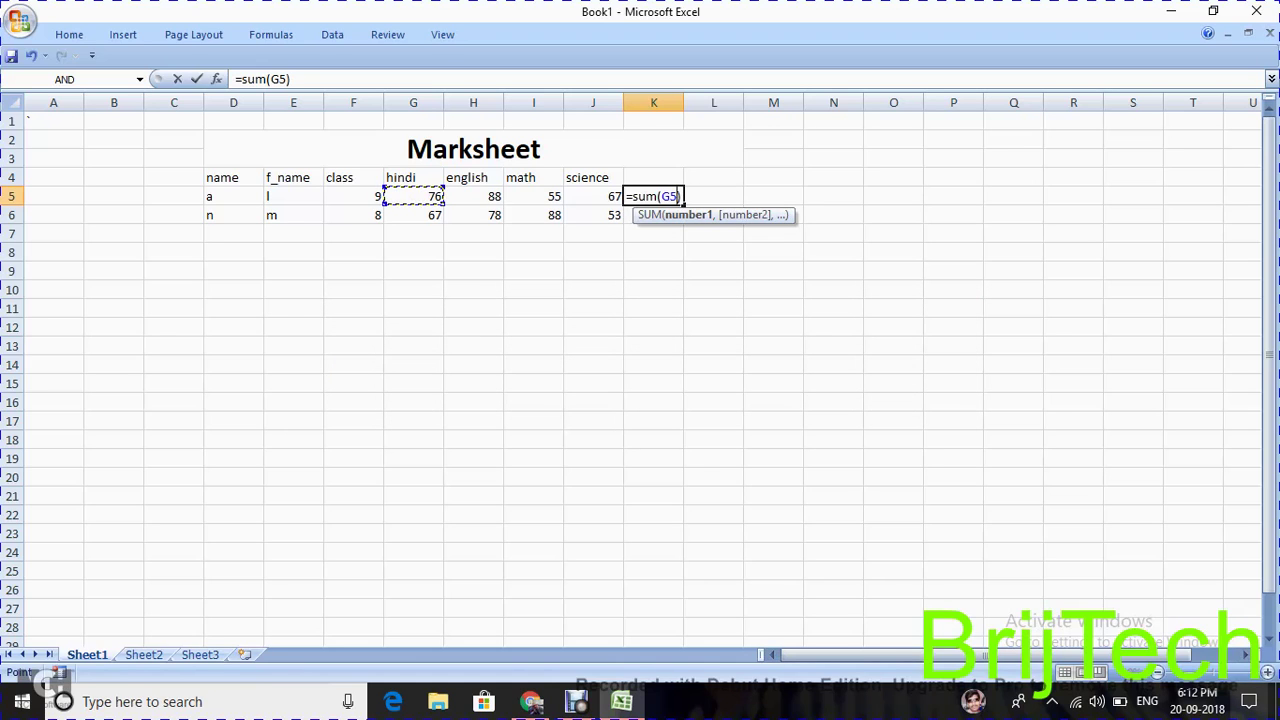
pyautogui.press('F8')
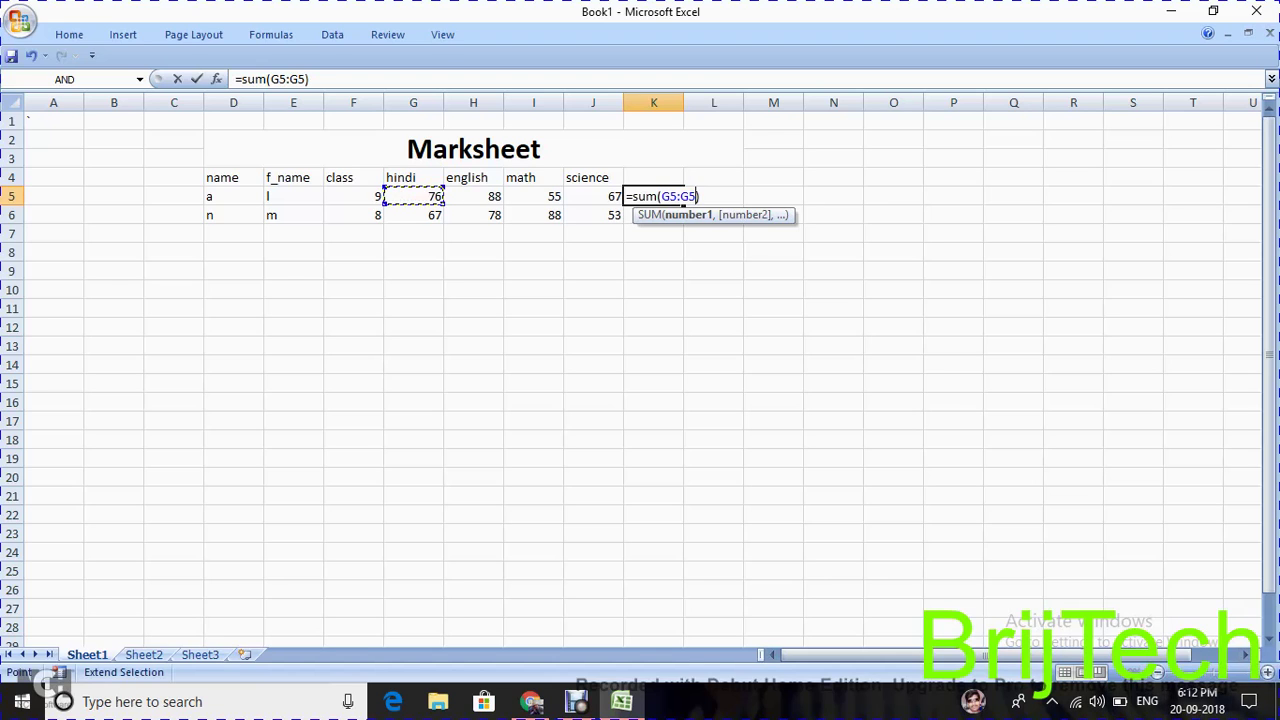
pyautogui.press('BackSpace')
pyautogui.press('BackSpace')
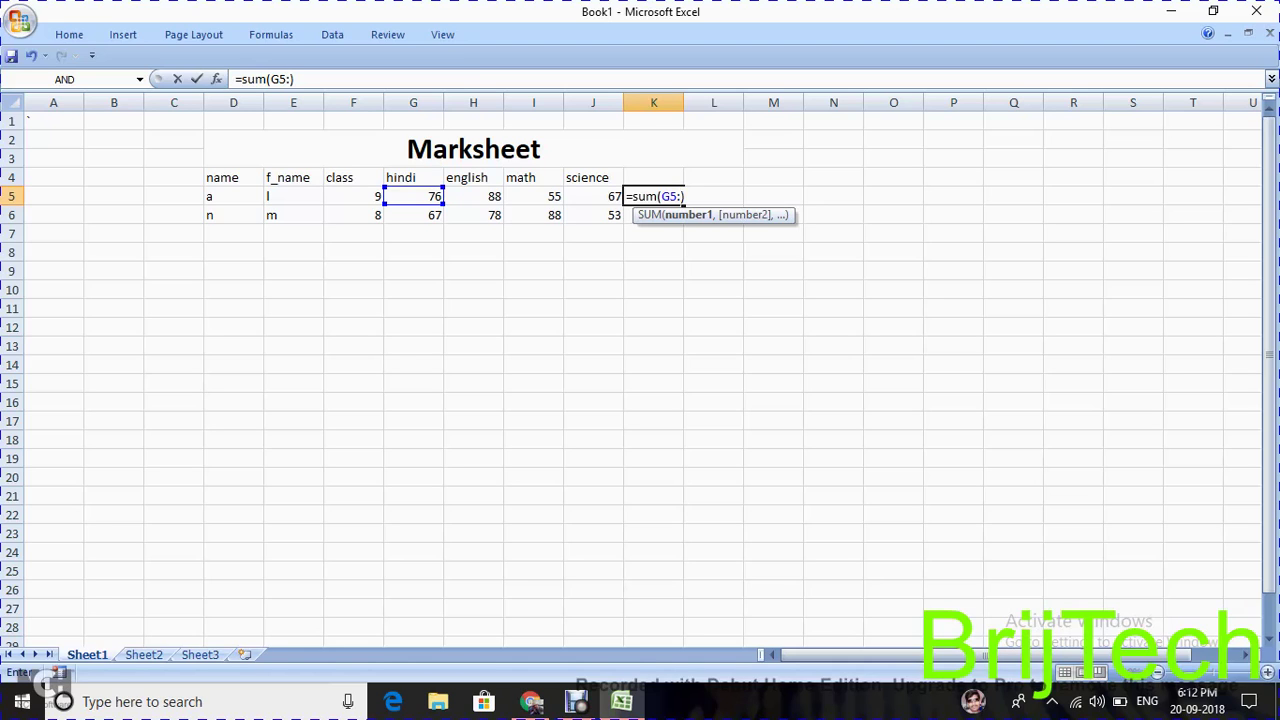
pyautogui.press('Left')
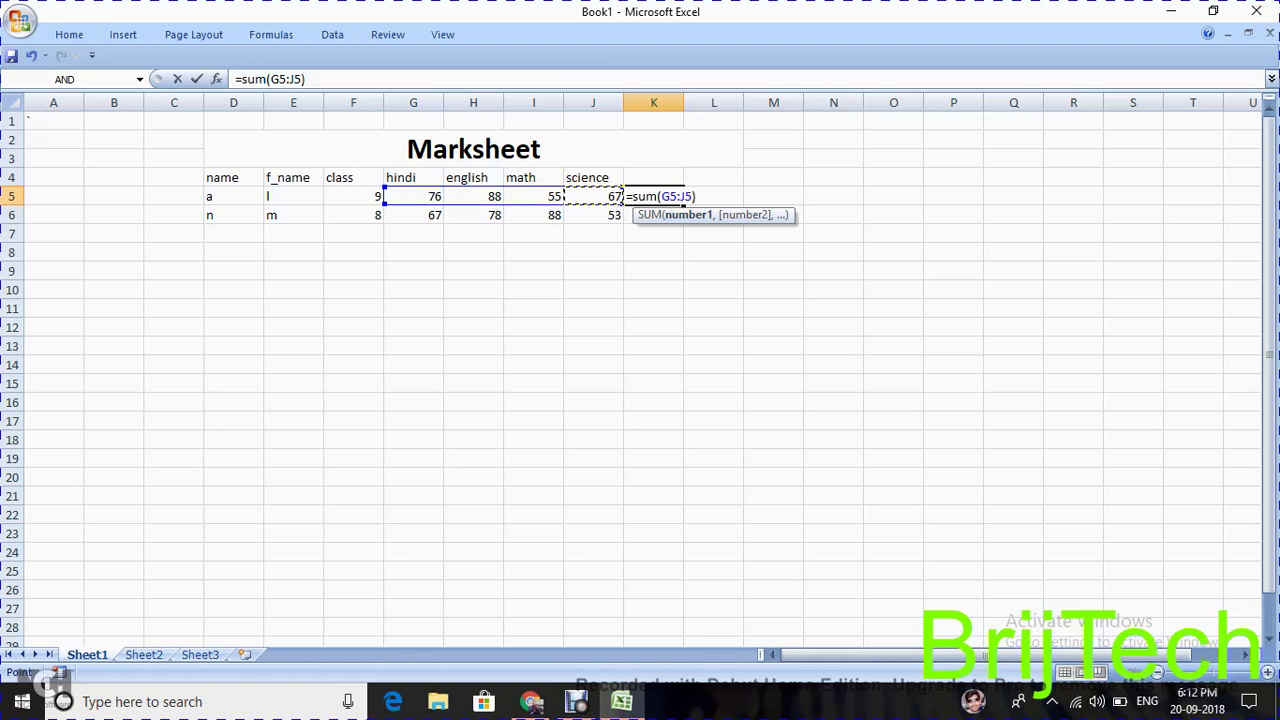
pyautogui.press('Return')
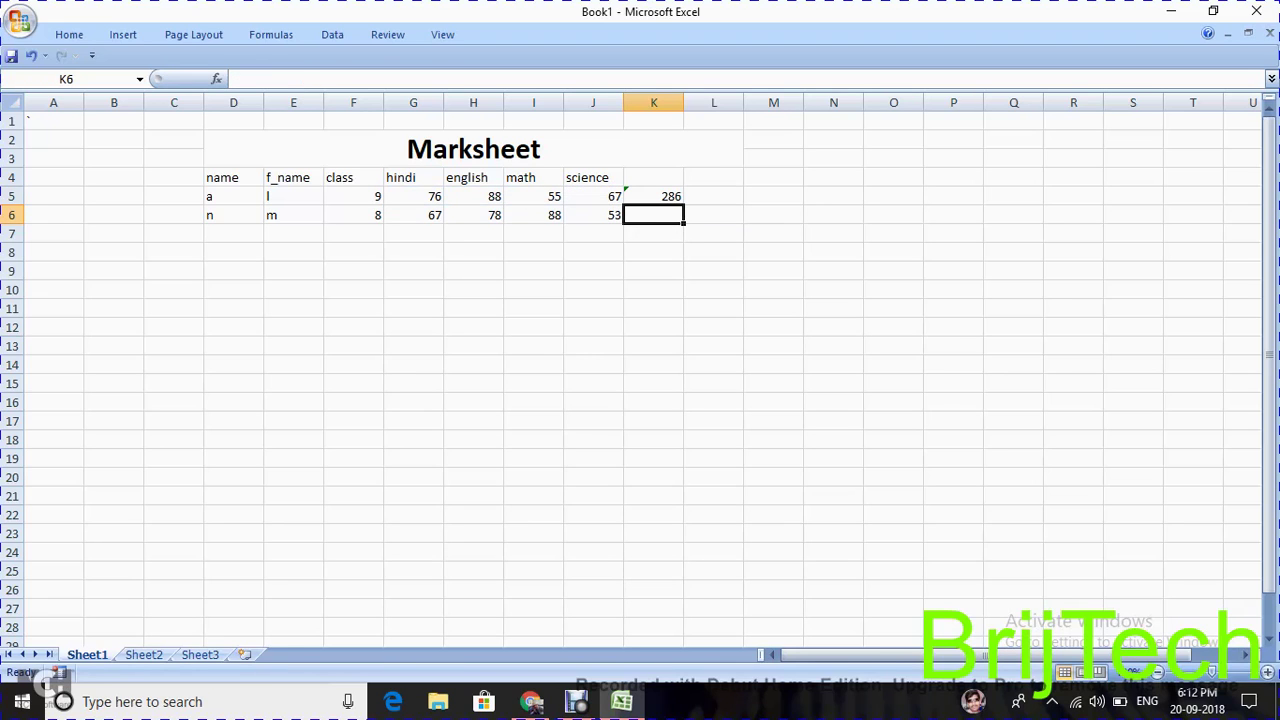
# Step: Extend the hindi, english, math and science marks down to row 12 with the fill handle
pyautogui.click(654, 196)
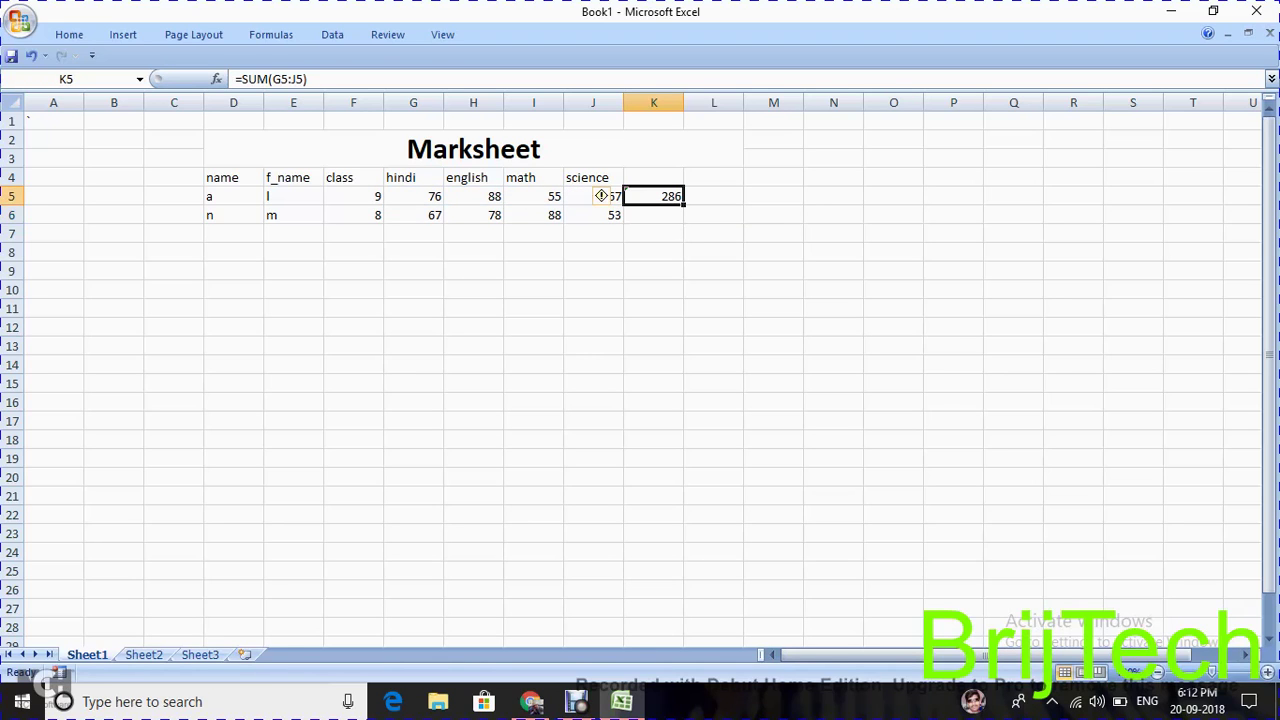
pyautogui.click(413, 196)
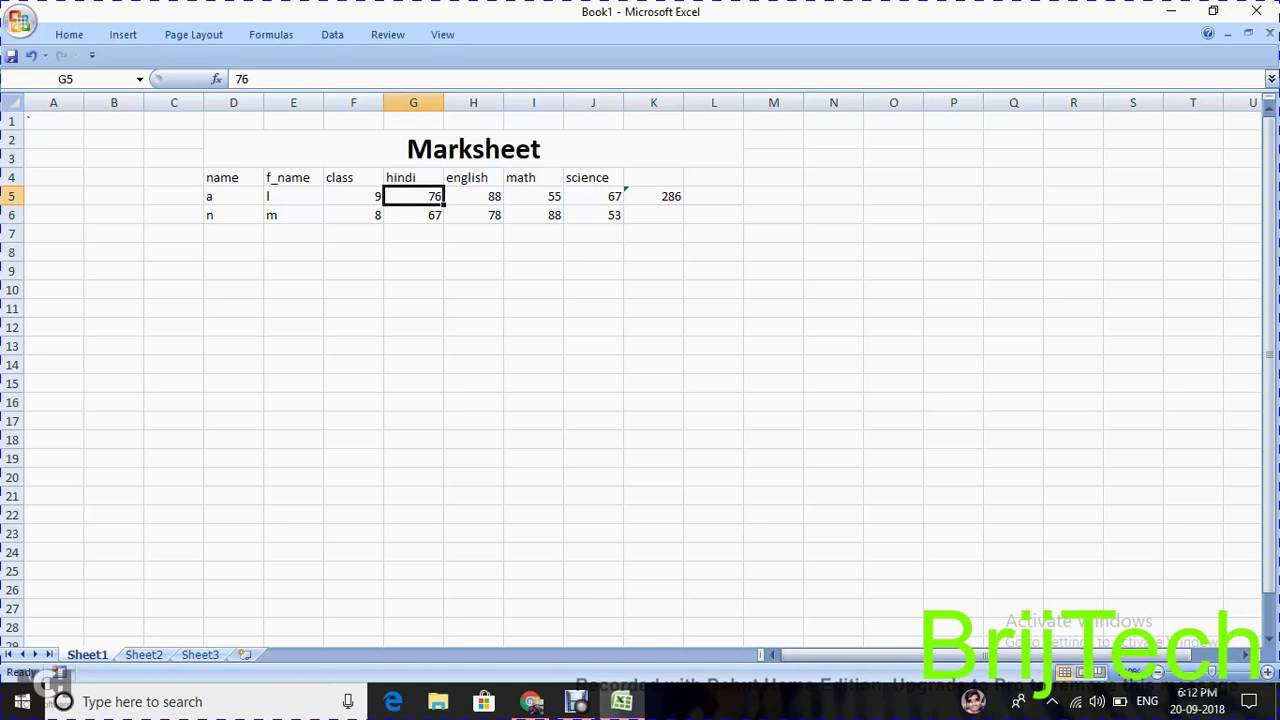
pyautogui.moveTo(413, 196); pyautogui.dragTo(444, 334)
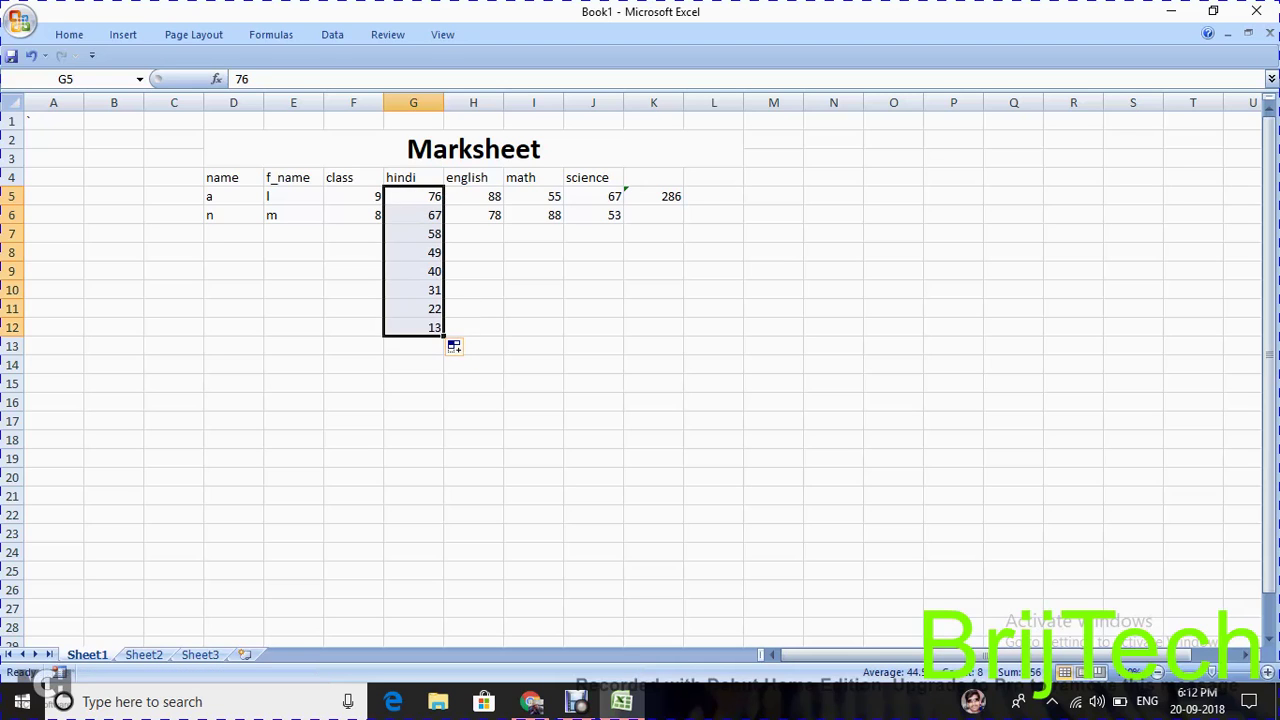
pyautogui.click(473, 196)
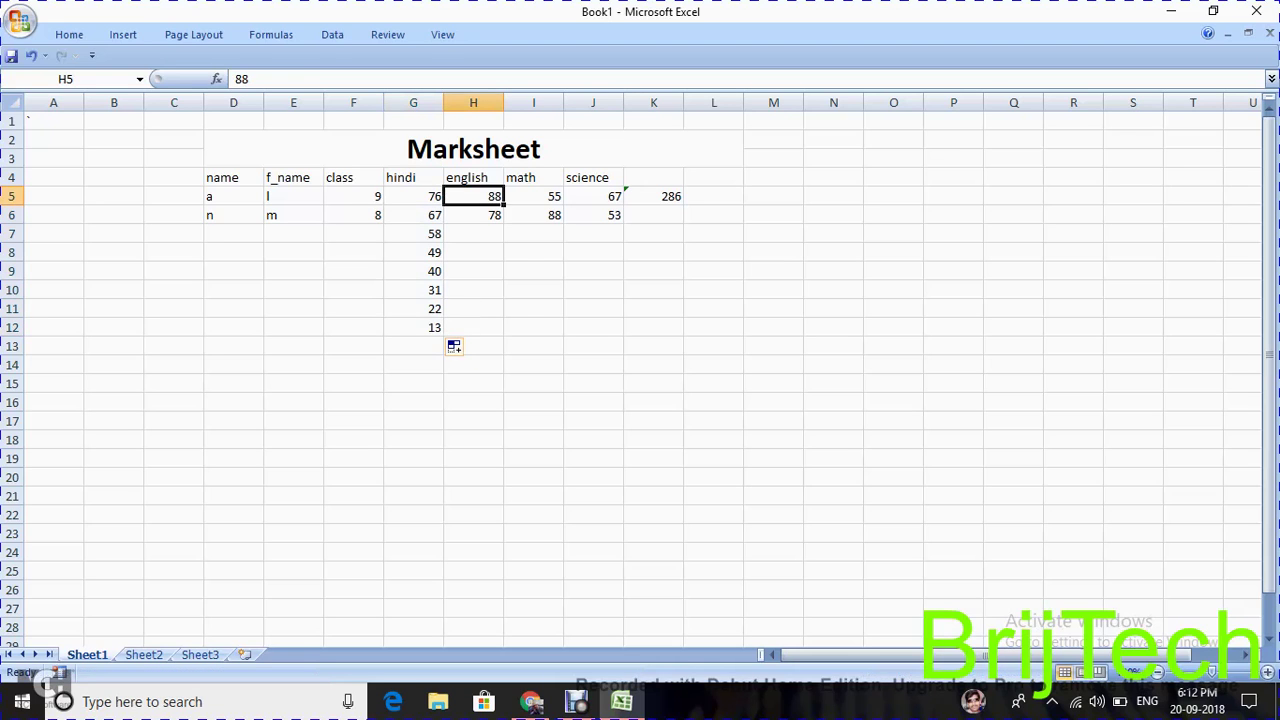
pyautogui.moveTo(504, 204); pyautogui.dragTo(505, 336)
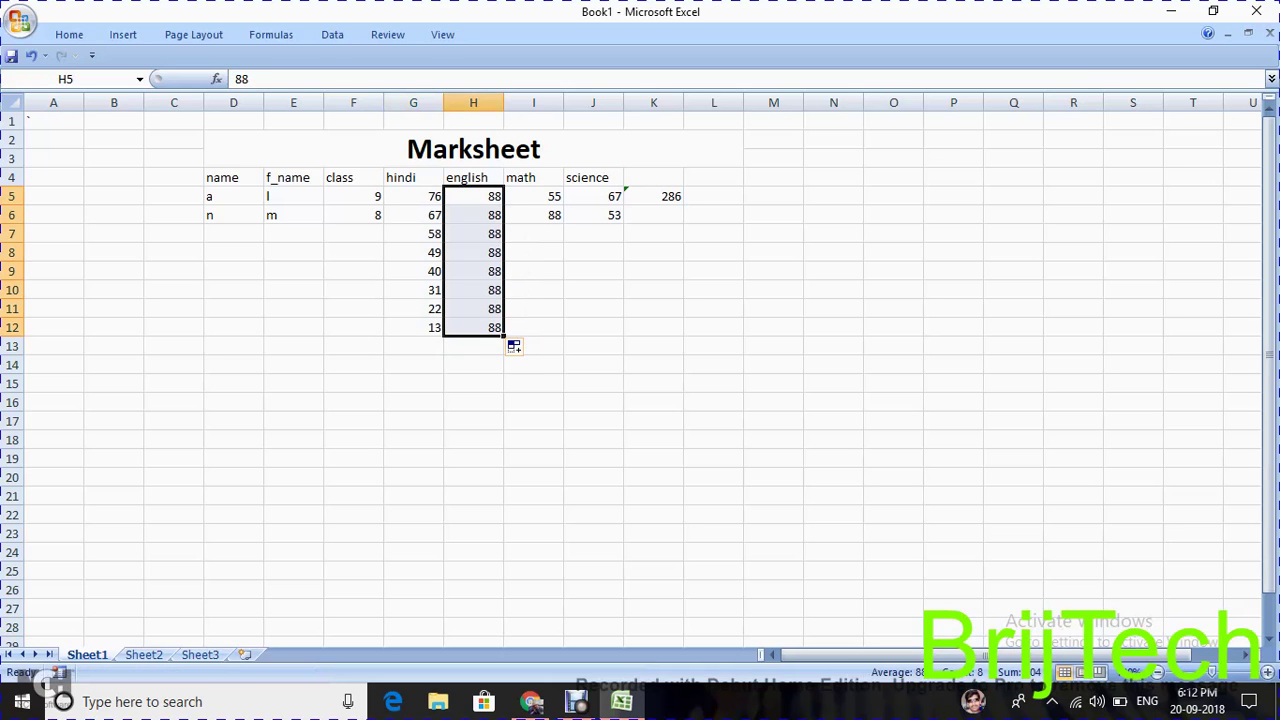
pyautogui.click(533, 196)
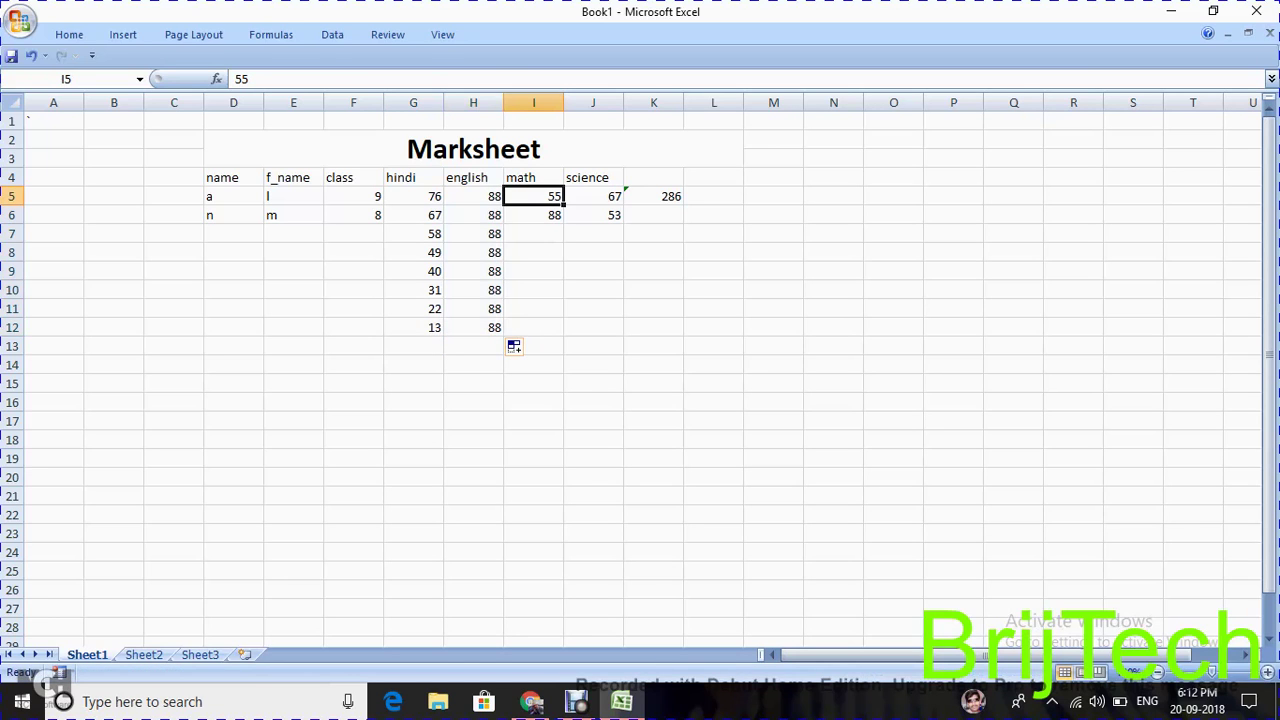
pyautogui.hotkey('shift', 'Down')
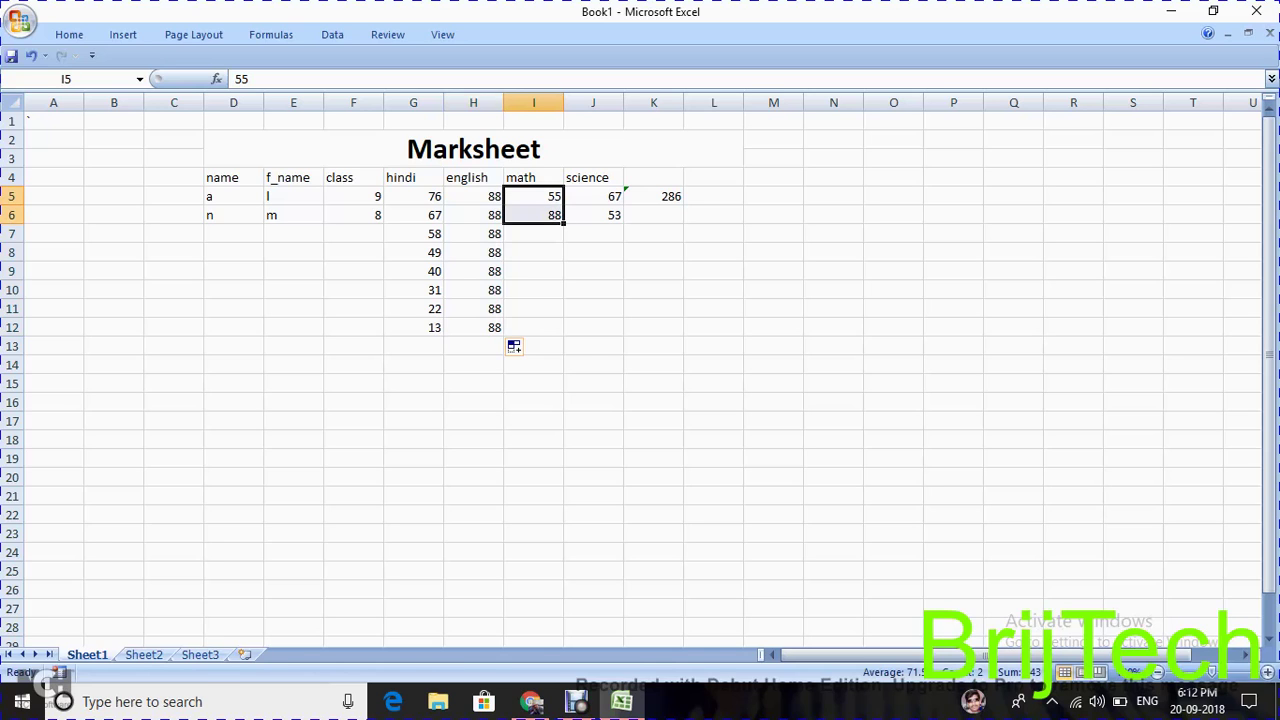
pyautogui.moveTo(563, 224); pyautogui.dragTo(560, 316)
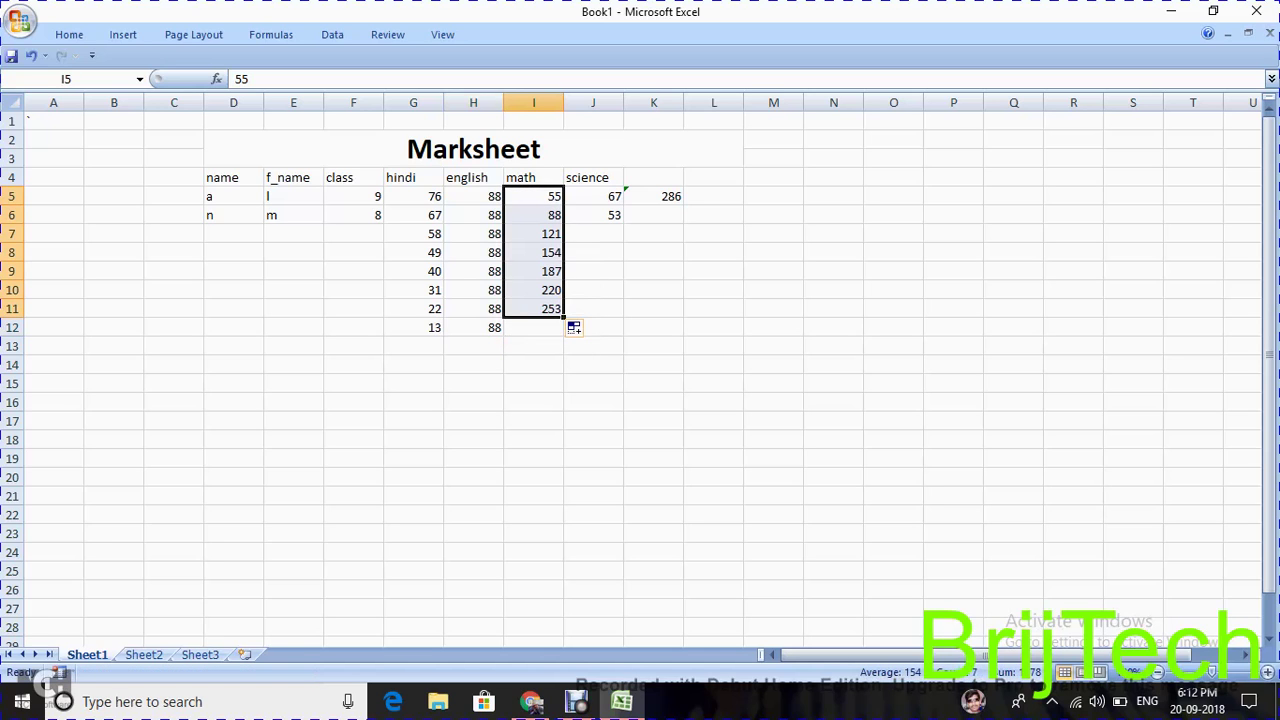
pyautogui.click(622, 191)
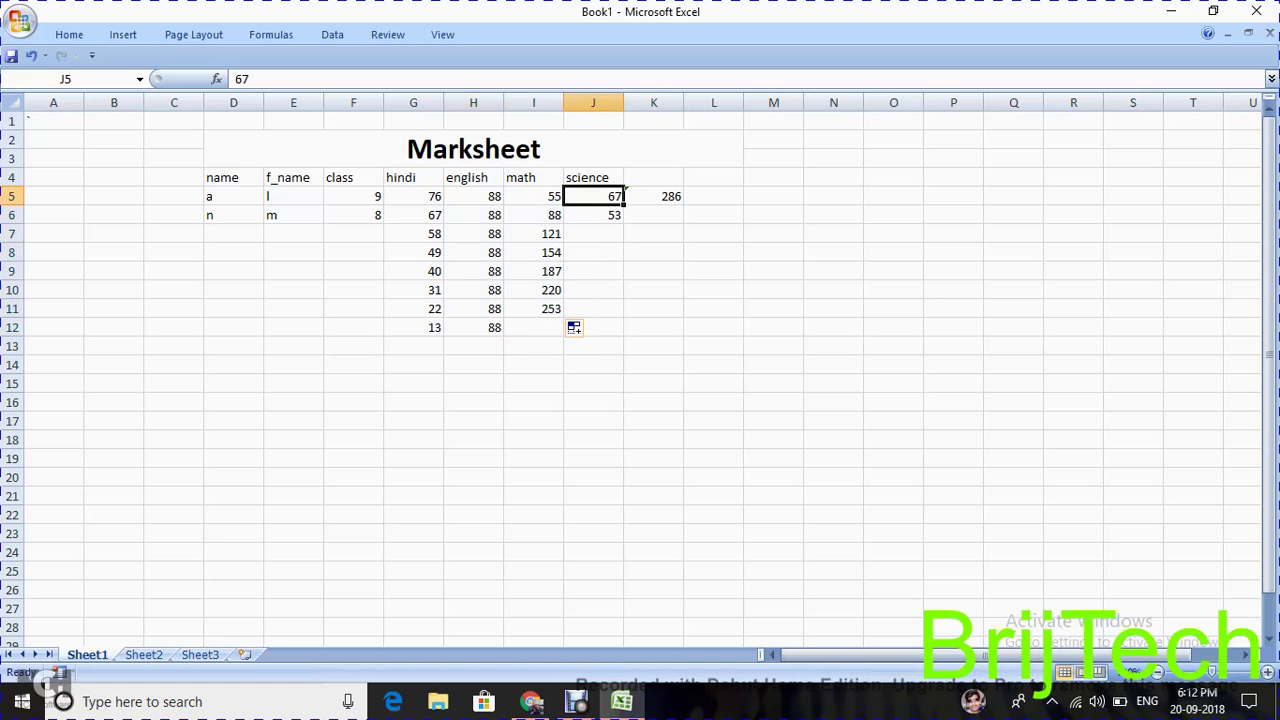
pyautogui.moveTo(600, 196); pyautogui.dragTo(624, 312)
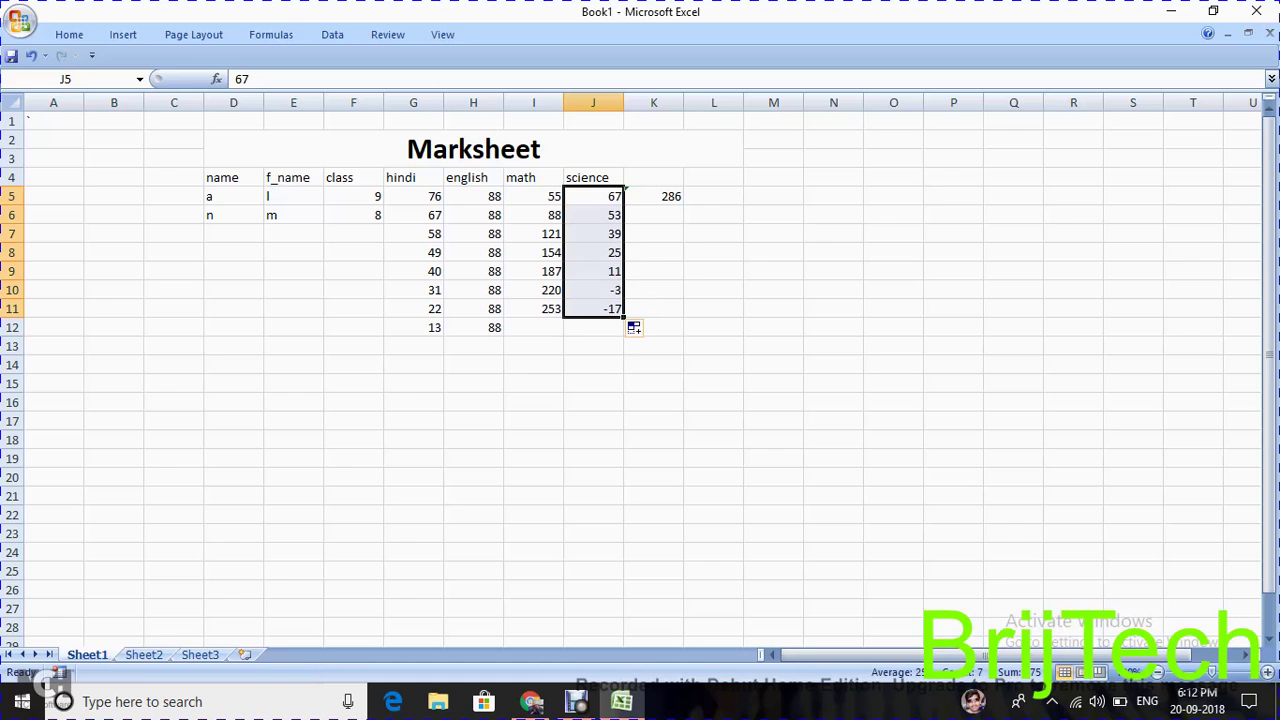
pyautogui.moveTo(624, 316); pyautogui.dragTo(624, 334)
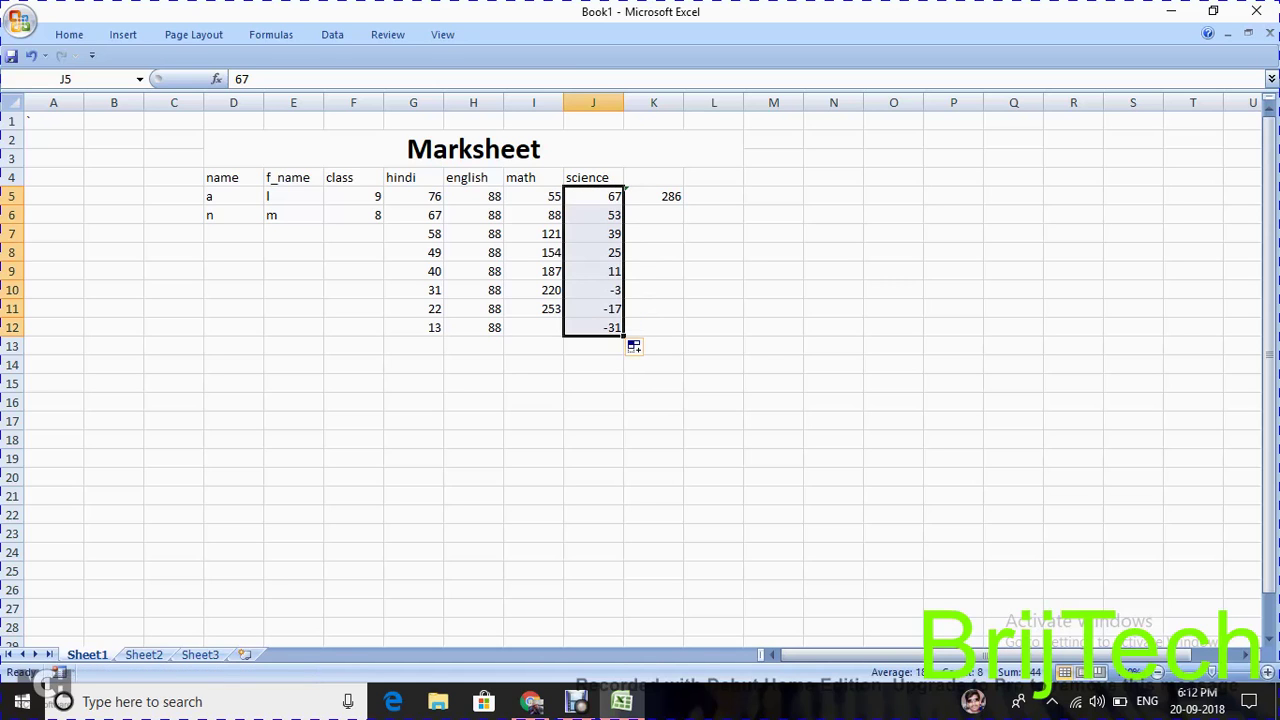
pyautogui.click(533, 308)
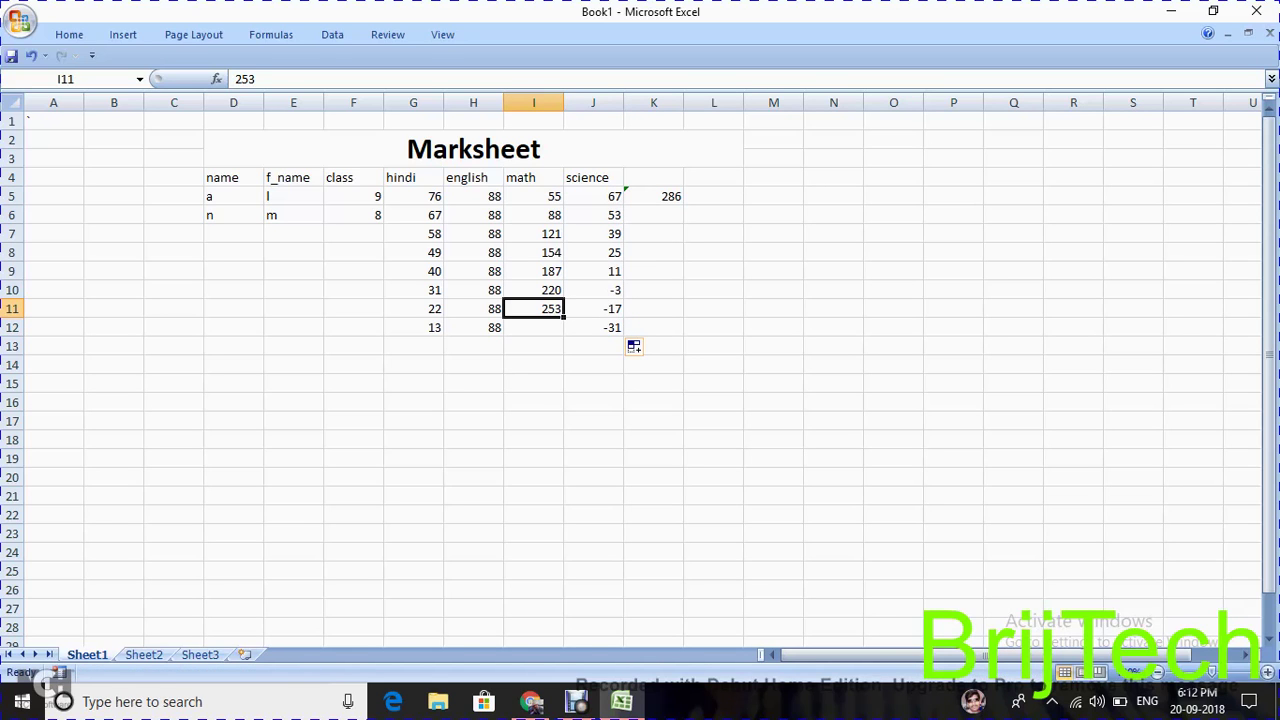
pyautogui.moveTo(533, 196)
pyautogui.mouseDown()
pyautogui.moveTo(533, 308)
pyautogui.moveTo(564, 334)
pyautogui.mouseUp()
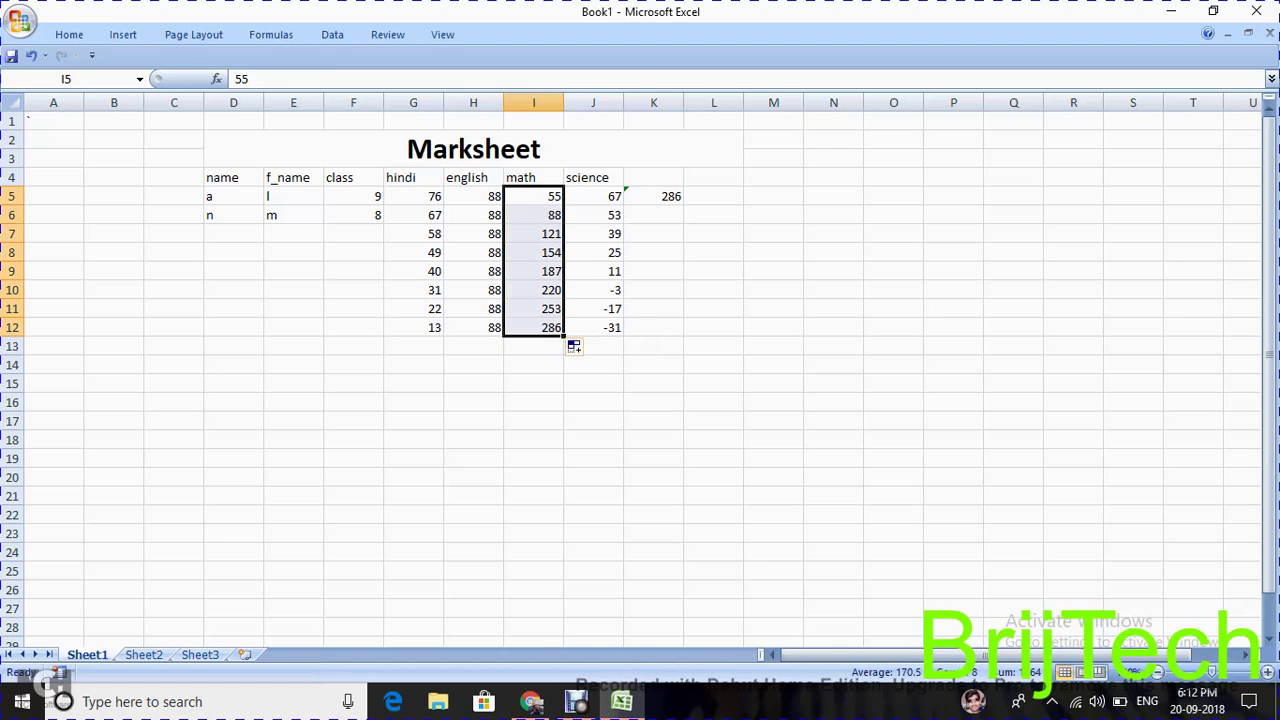
# Step: Fill the class, f_name and name columns to row 12 and copy the total formula to K12
pyautogui.click(353, 196)
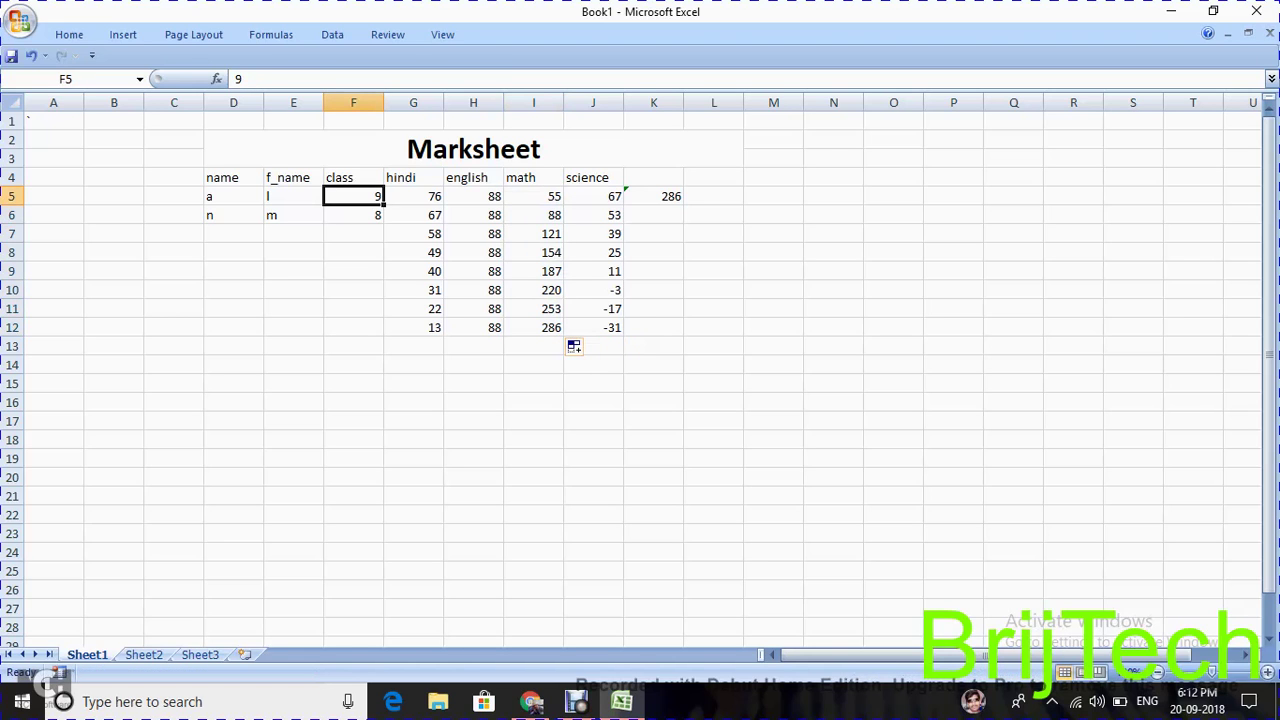
pyautogui.moveTo(353, 196); pyautogui.dragTo(386, 333)
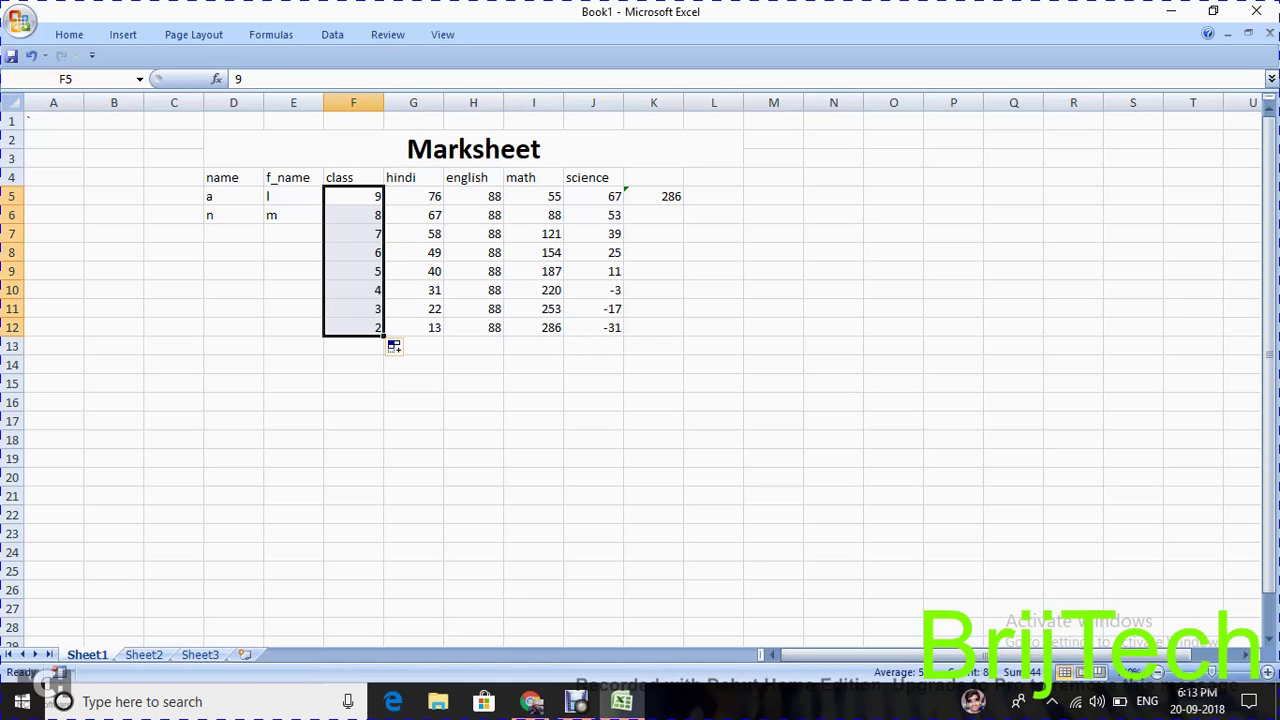
pyautogui.click(293, 196)
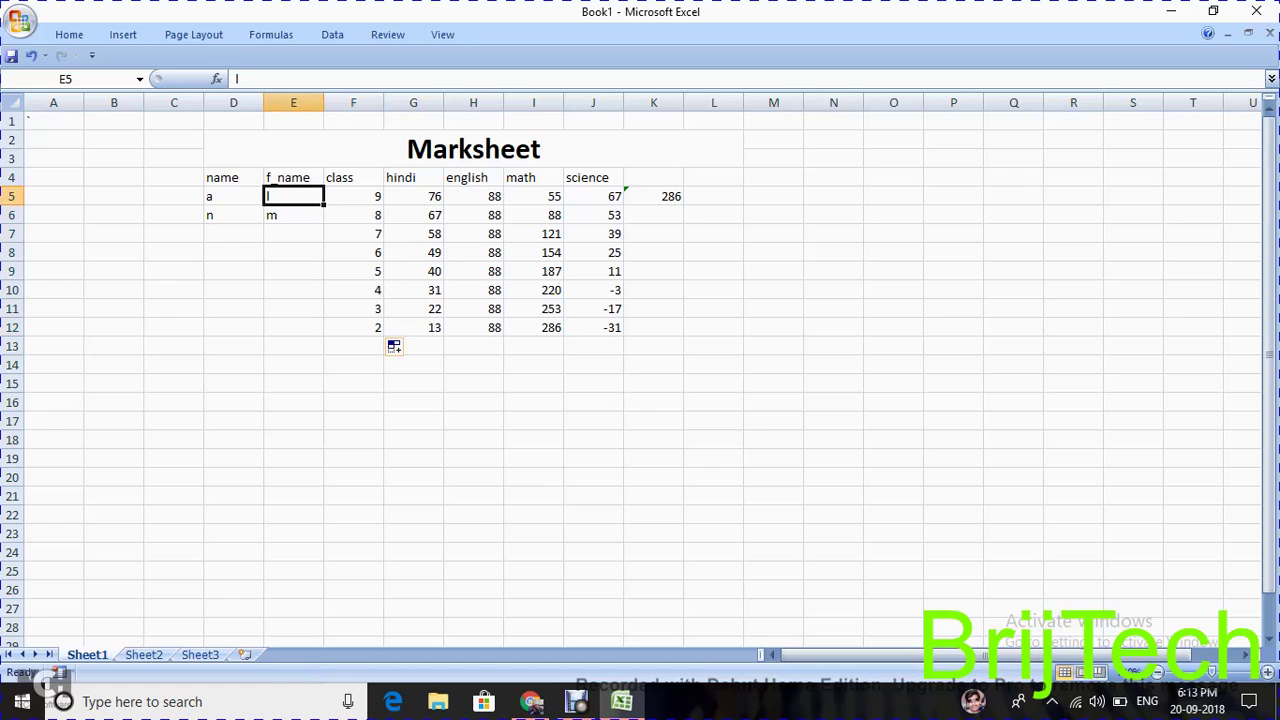
pyautogui.moveTo(293, 196); pyautogui.dragTo(323, 335)
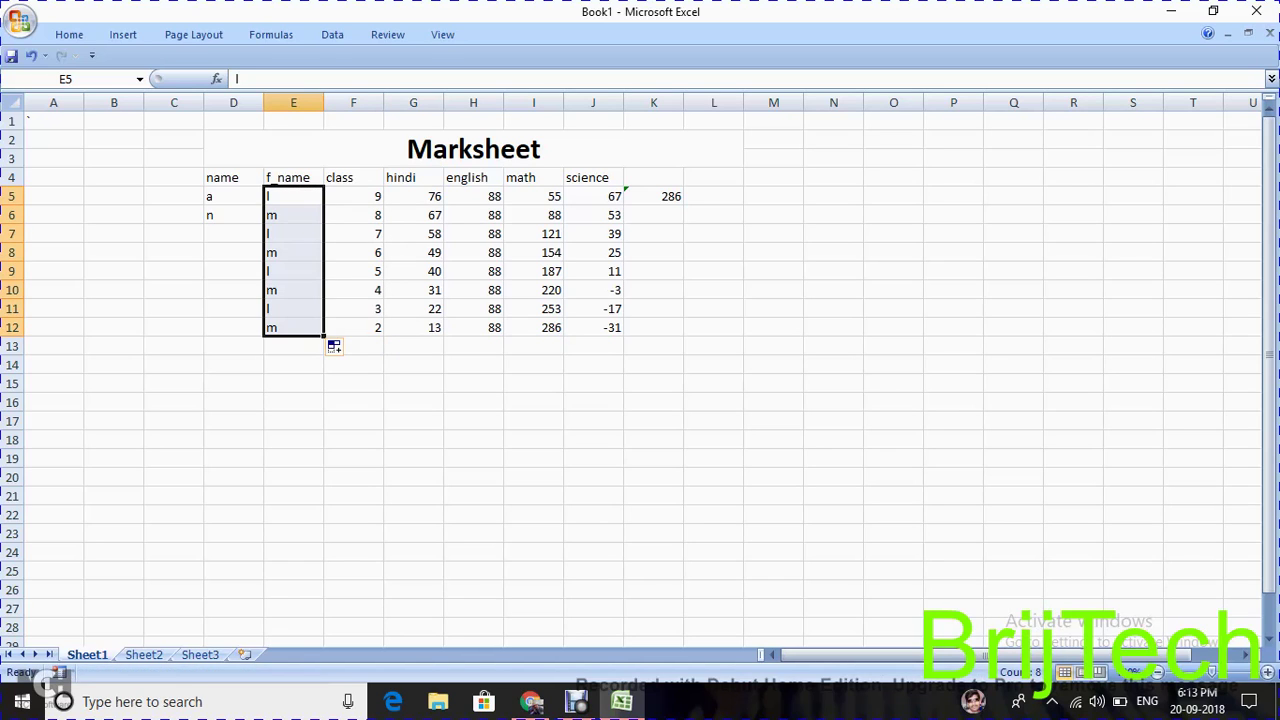
pyautogui.click(233, 196)
pyautogui.moveTo(233, 196); pyautogui.dragTo(265, 335)
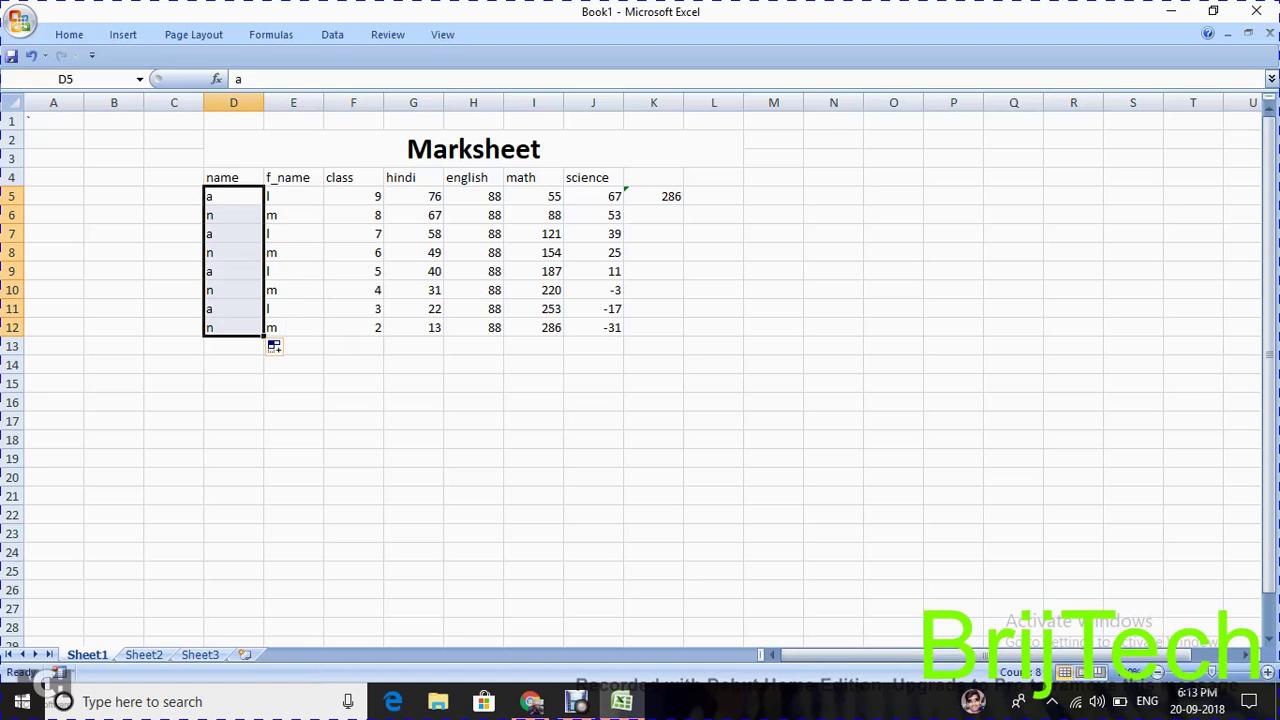
pyautogui.click(653, 196)
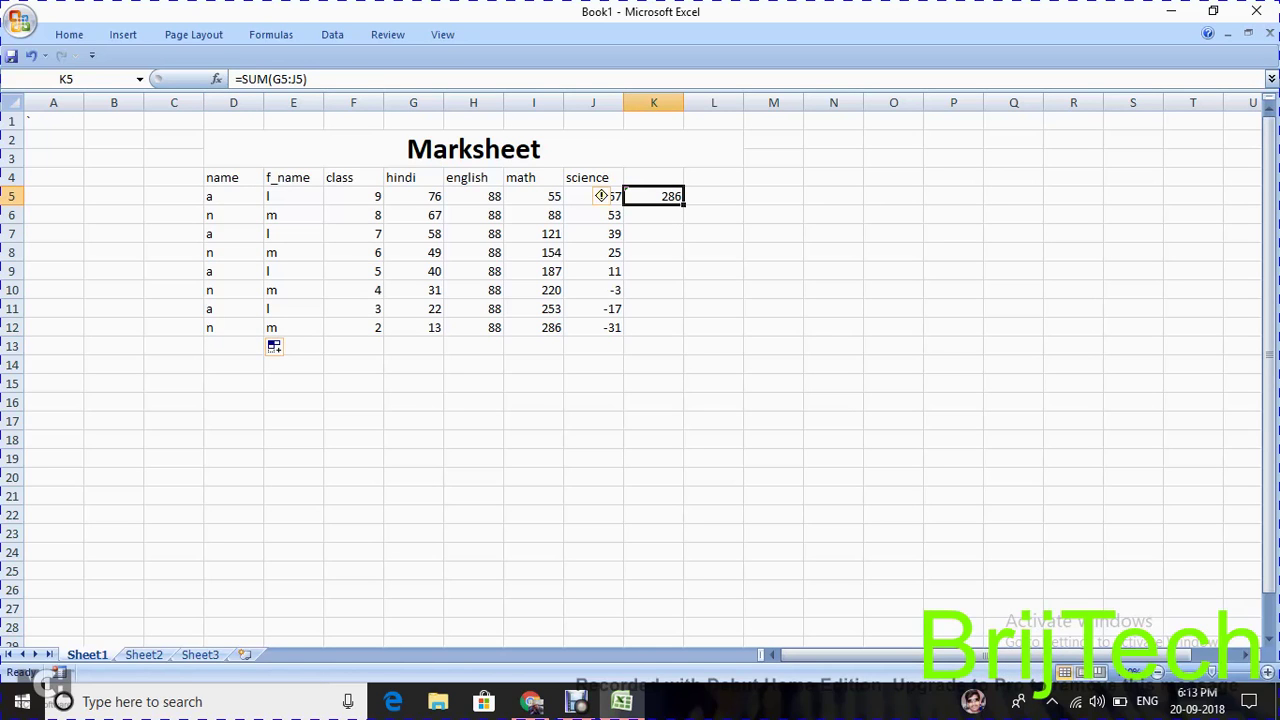
pyautogui.moveTo(684, 205); pyautogui.dragTo(684, 334)
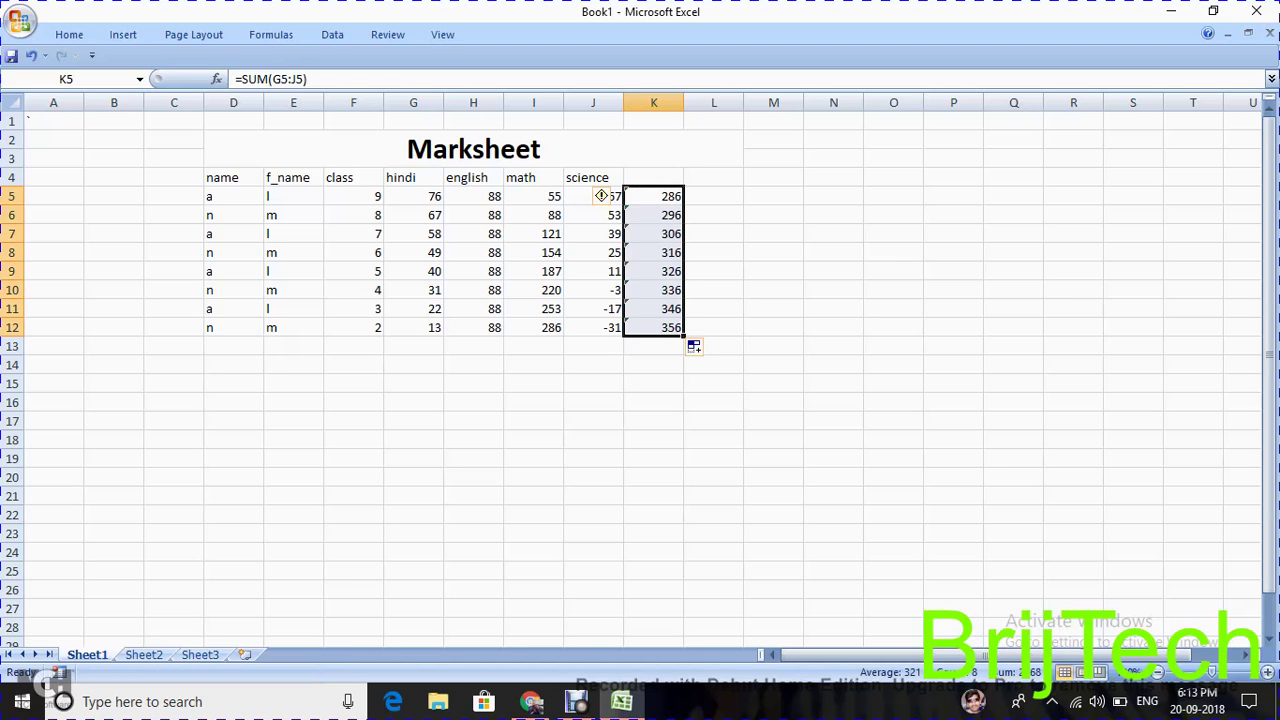
pyautogui.click(600, 327)
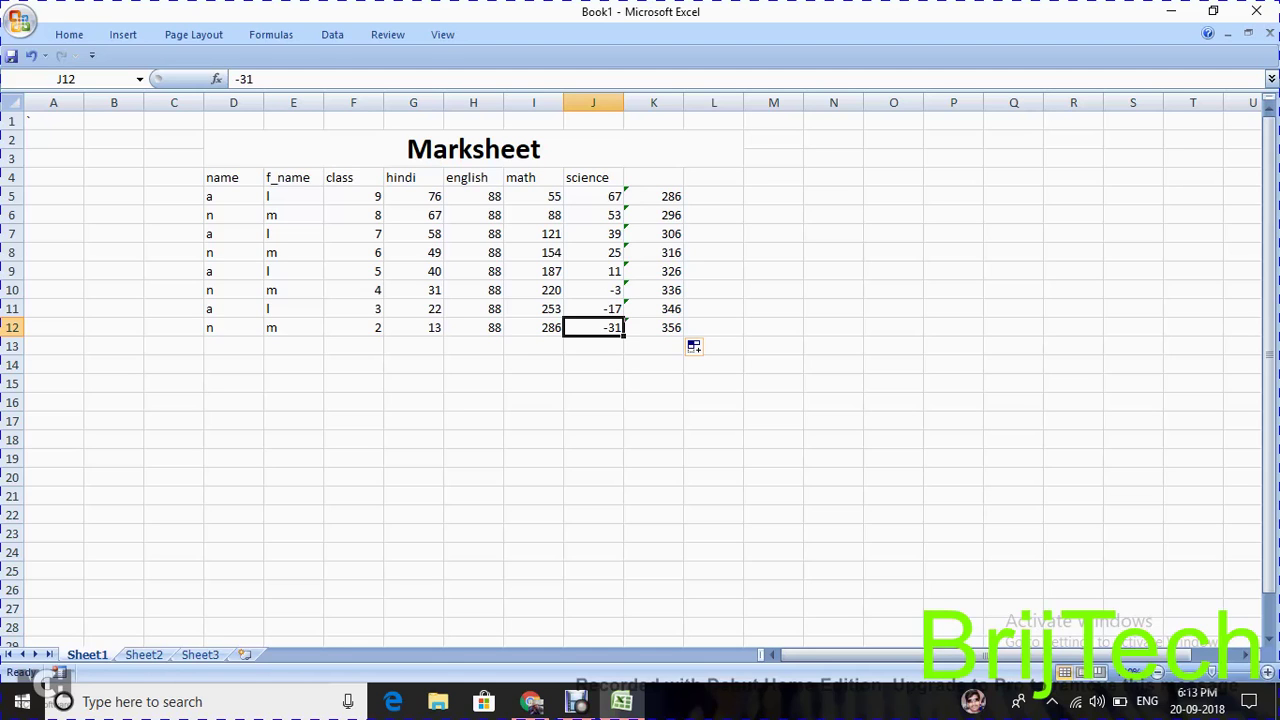
# Step: Enter the marks 44, 60, 76 and 78 in G15:J15
pyautogui.click(413, 421)
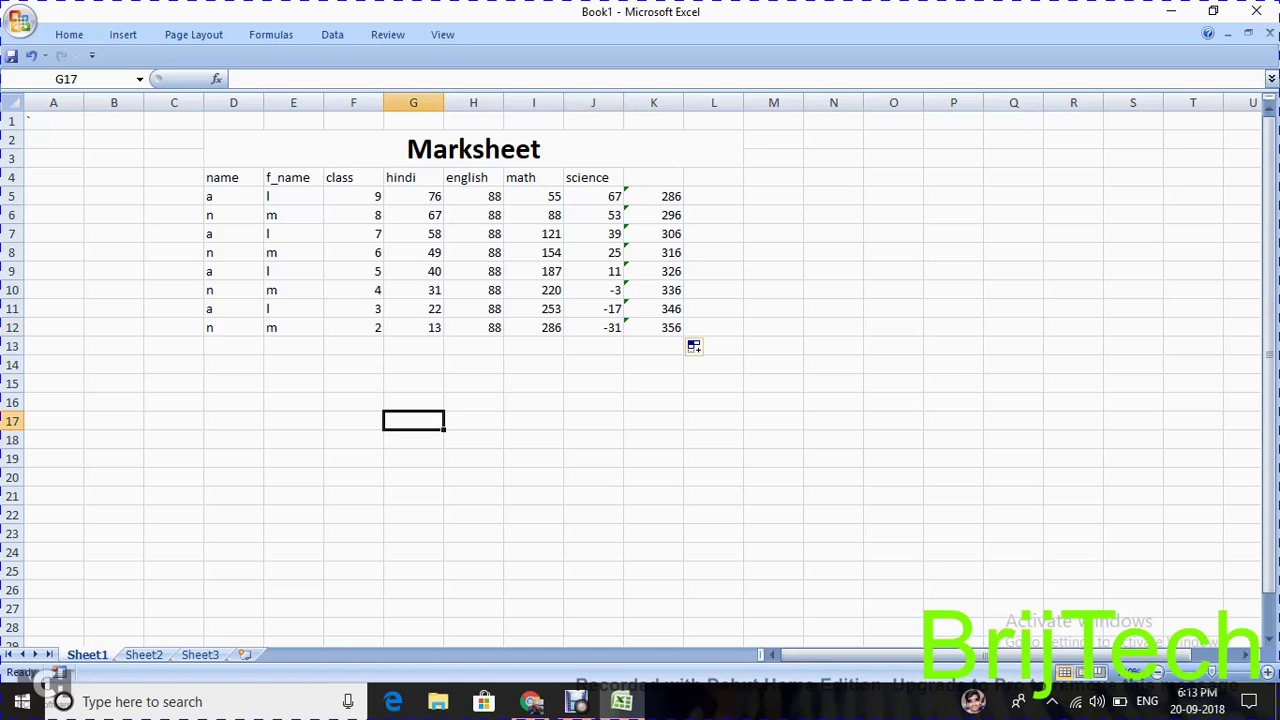
pyautogui.click(413, 383)
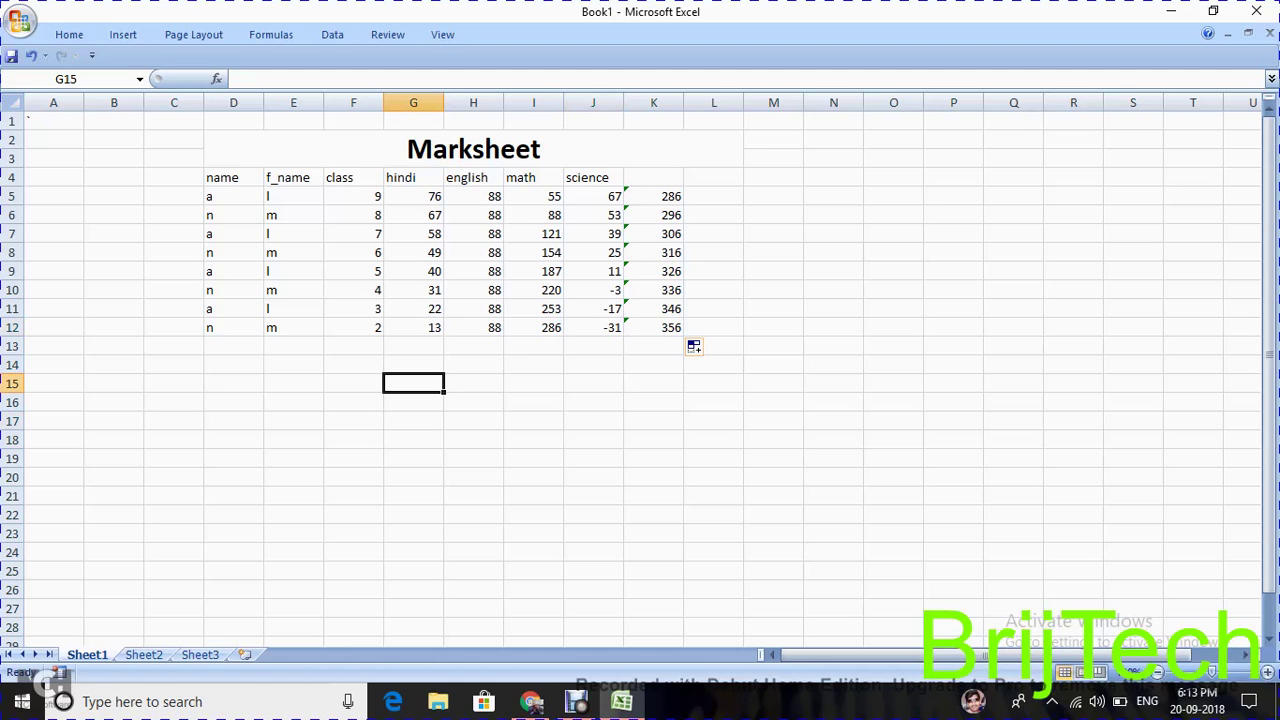
pyautogui.write('44')
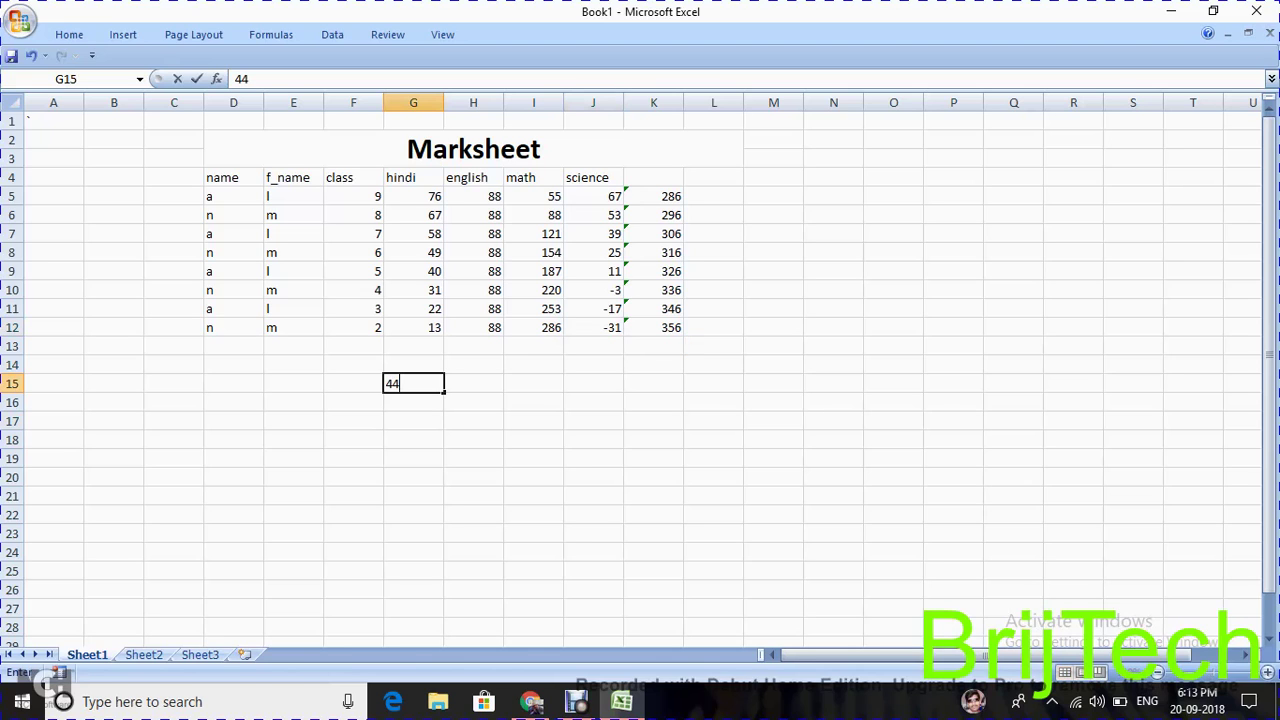
pyautogui.press('Tab')
pyautogui.write('60')
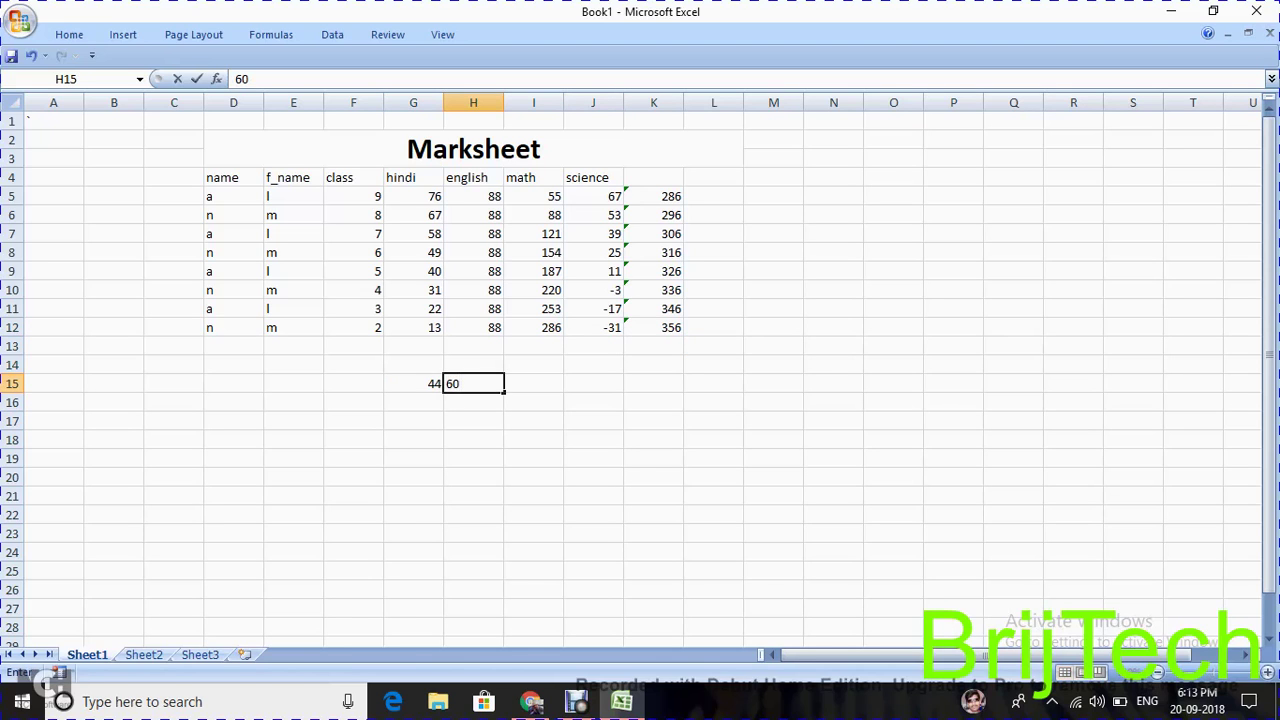
pyautogui.press('Tab')
pyautogui.write('76')
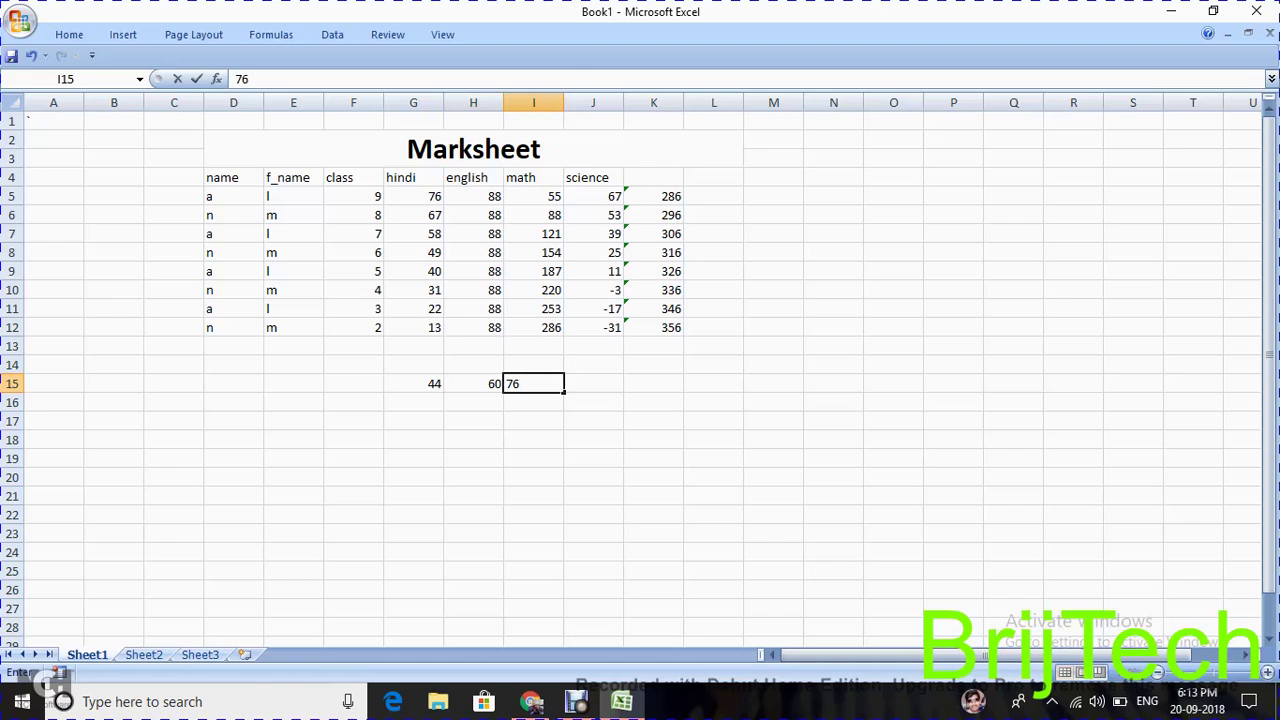
pyautogui.press('Tab')
pyautogui.write('78')
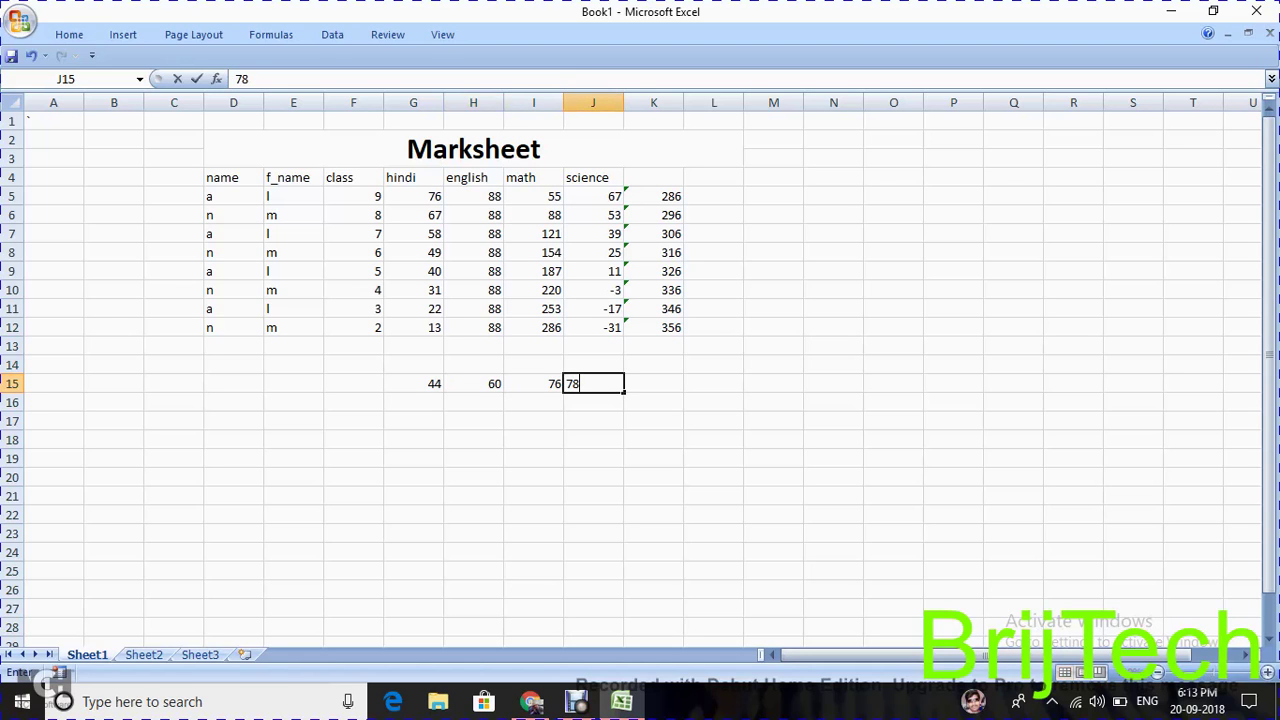
pyautogui.click(713, 383)
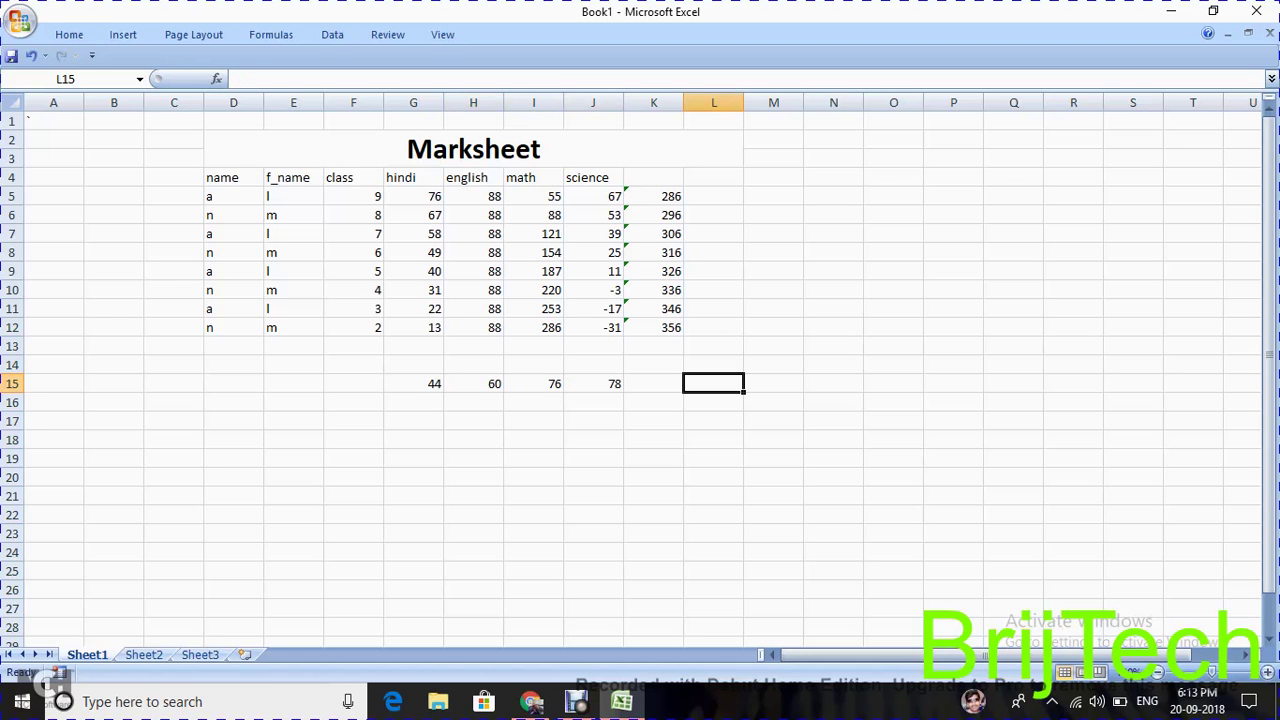
# Step: Total G15:J15 with AutoSum, giving 258 in K15
pyautogui.moveTo(413, 383); pyautogui.dragTo(653, 383)
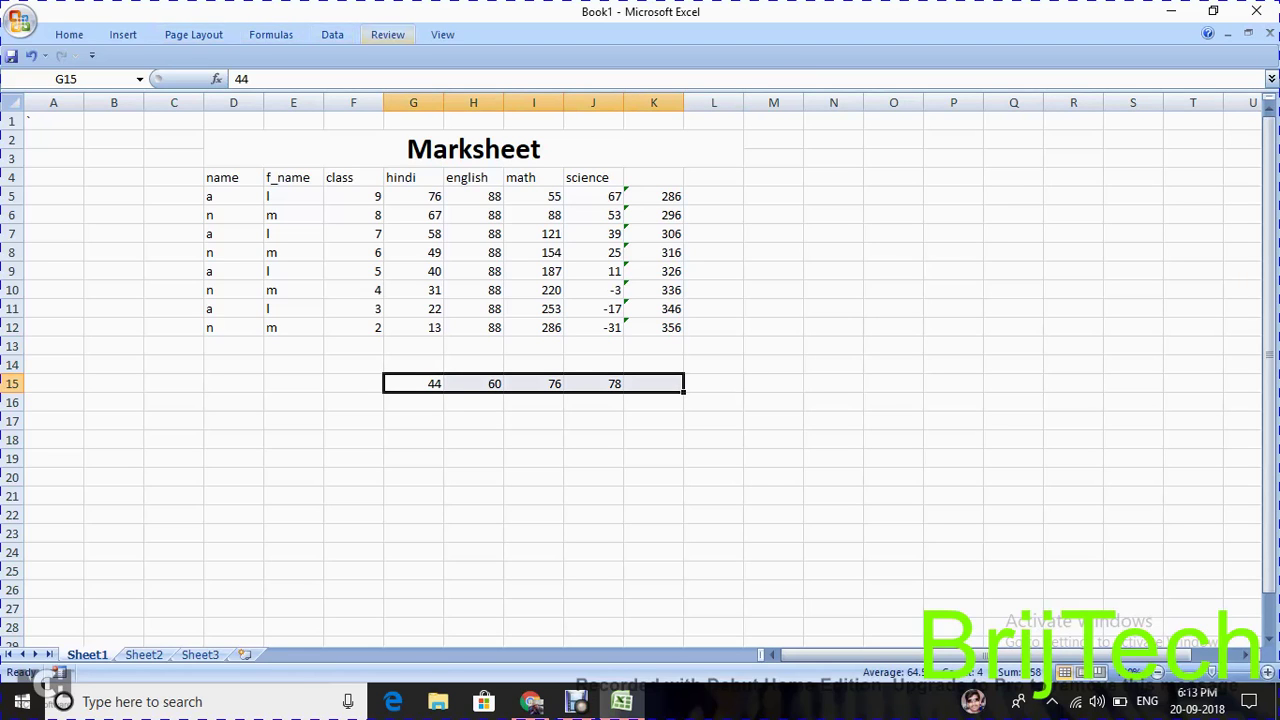
pyautogui.click(69, 34)
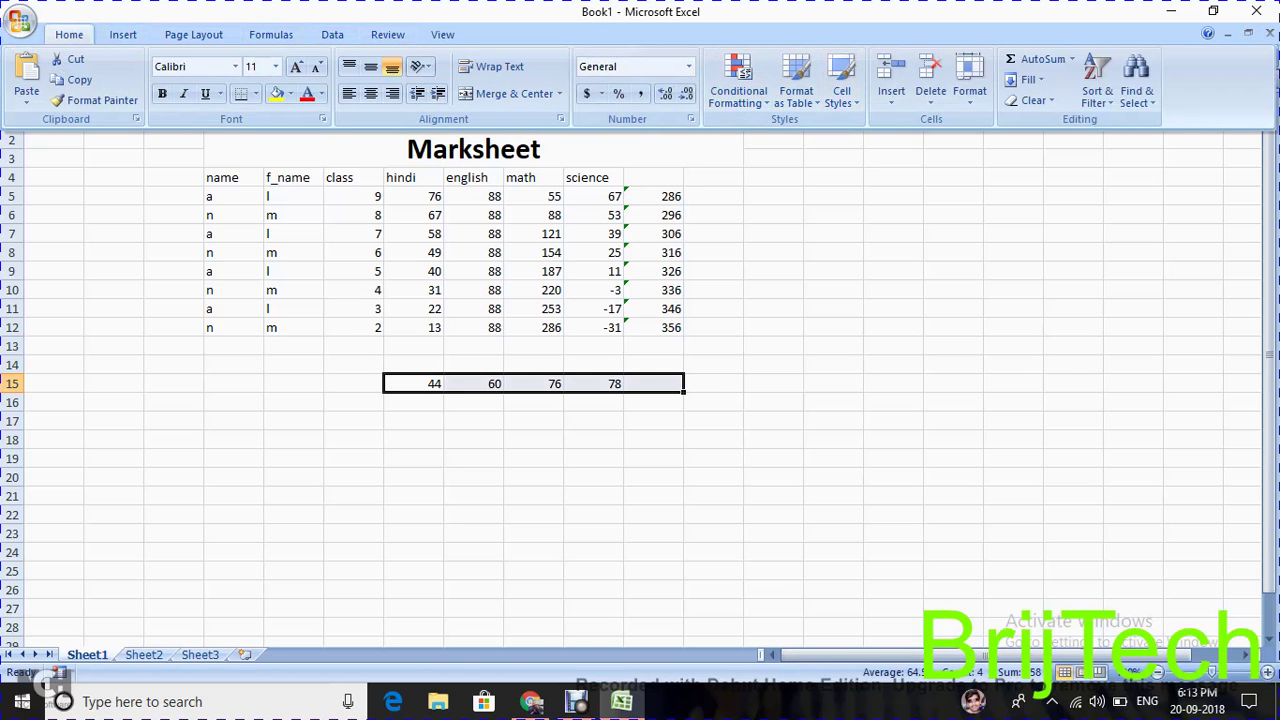
pyautogui.click(1040, 59)
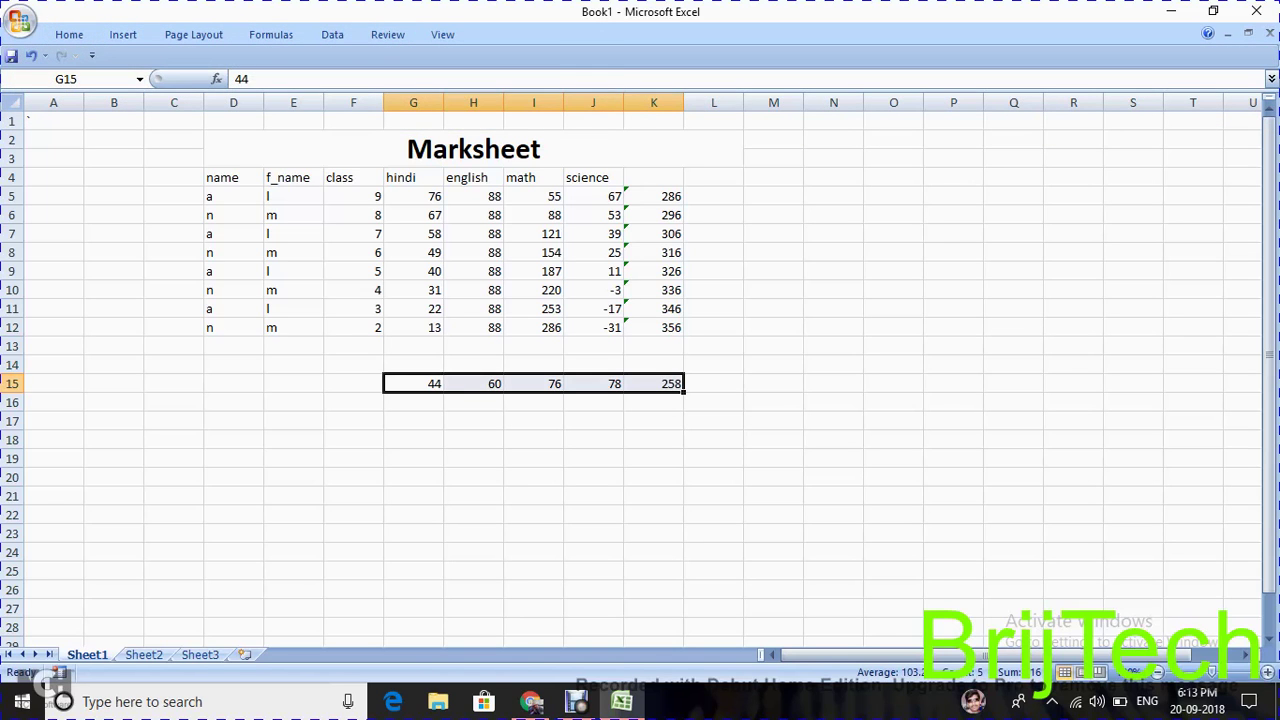
pyautogui.click(713, 401)
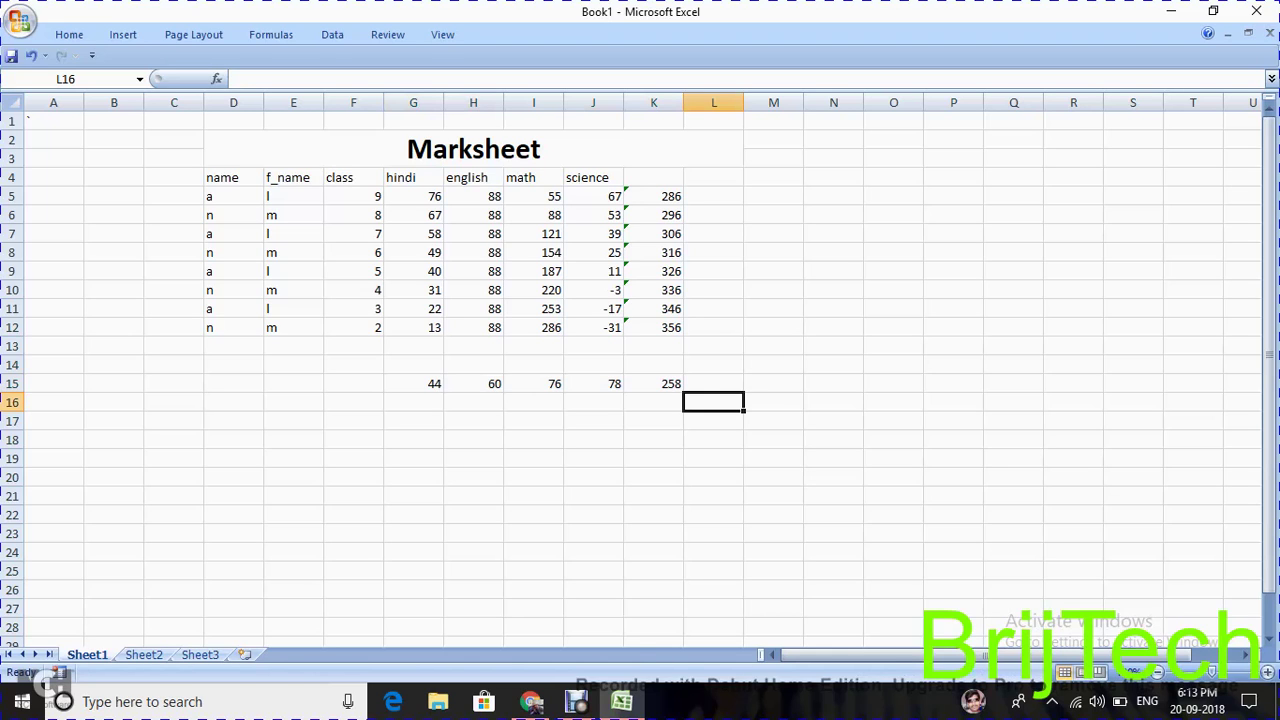
pyautogui.moveTo(413, 384); pyautogui.dragTo(653, 384)
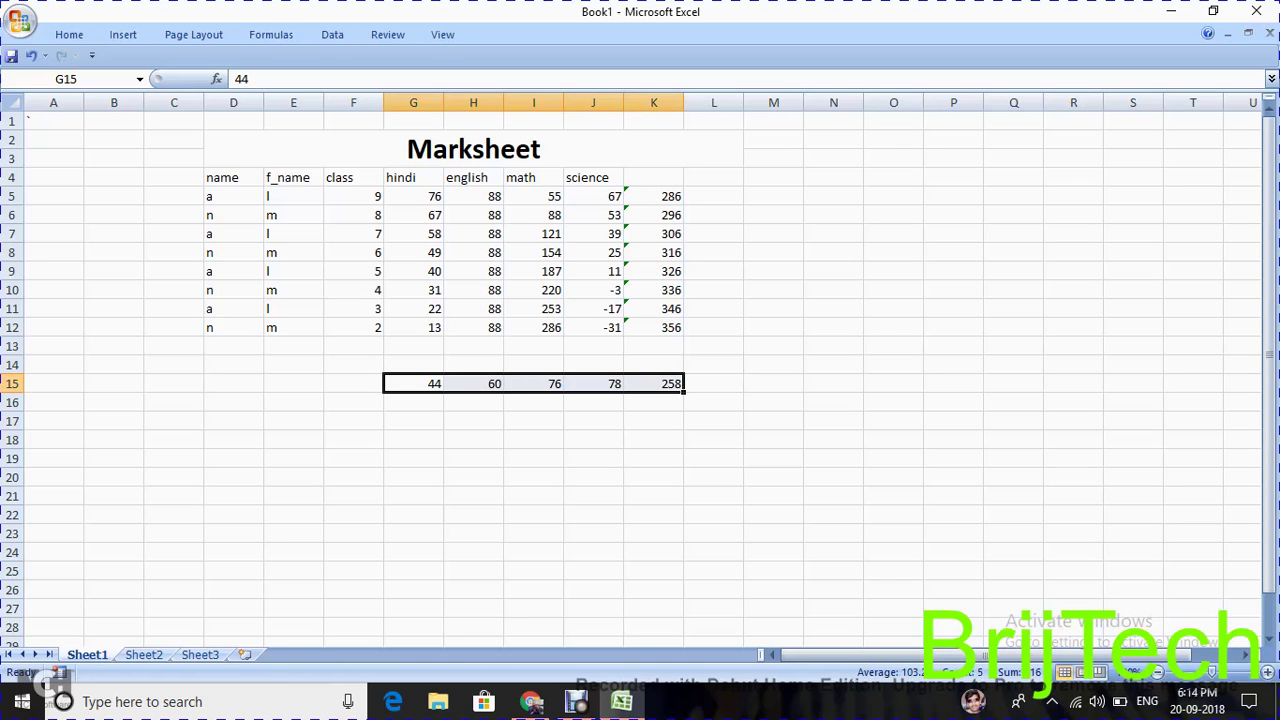
pyautogui.click(773, 384)
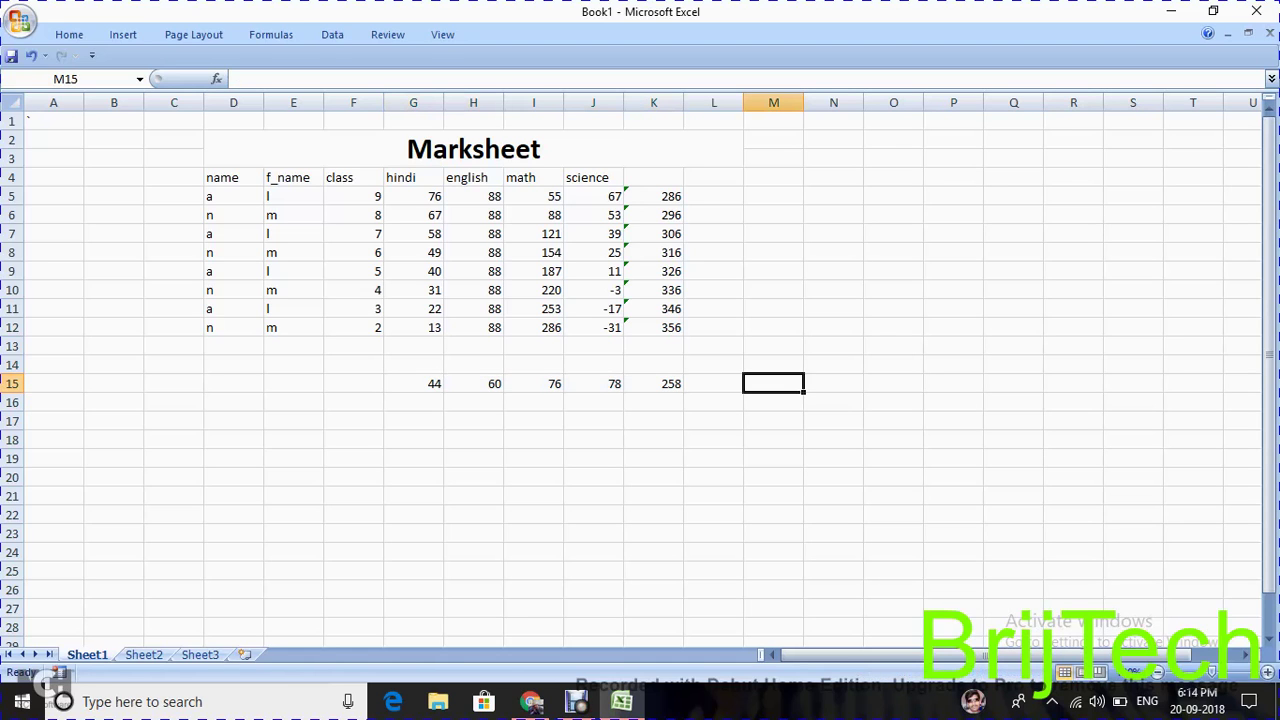
pyautogui.write('=')
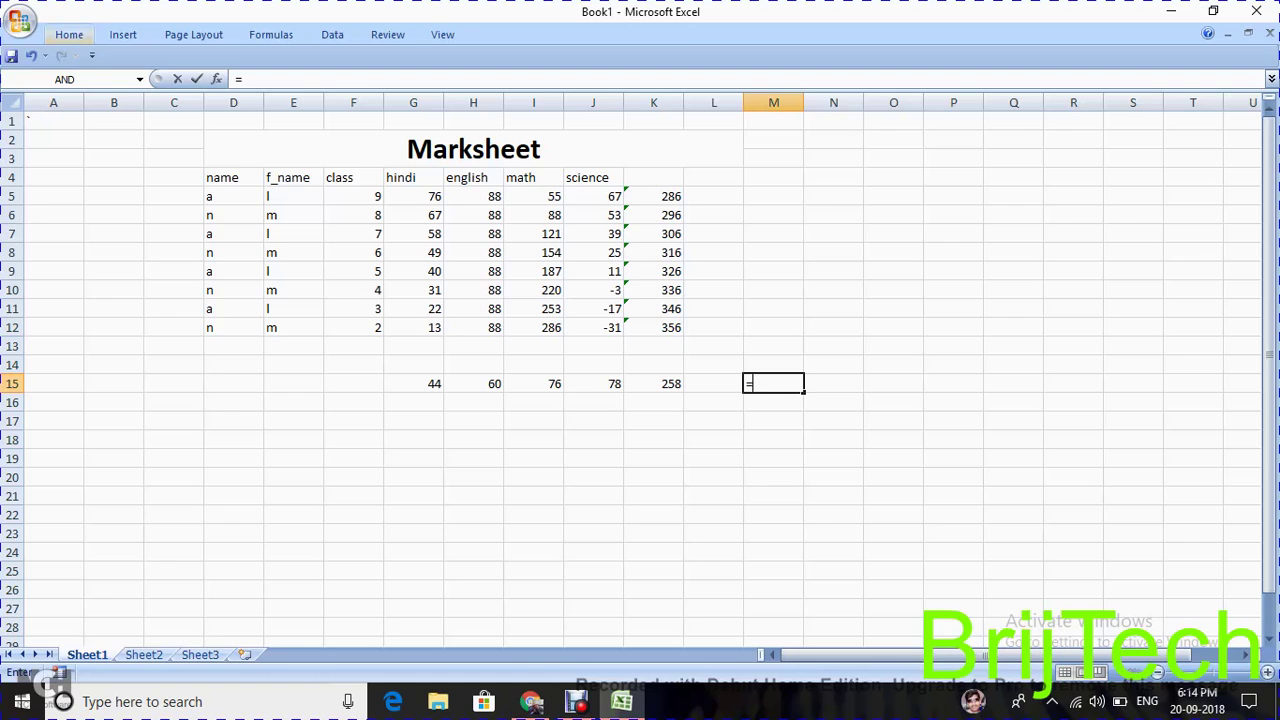
pyautogui.click(69, 34)
pyautogui.click(1072, 59)
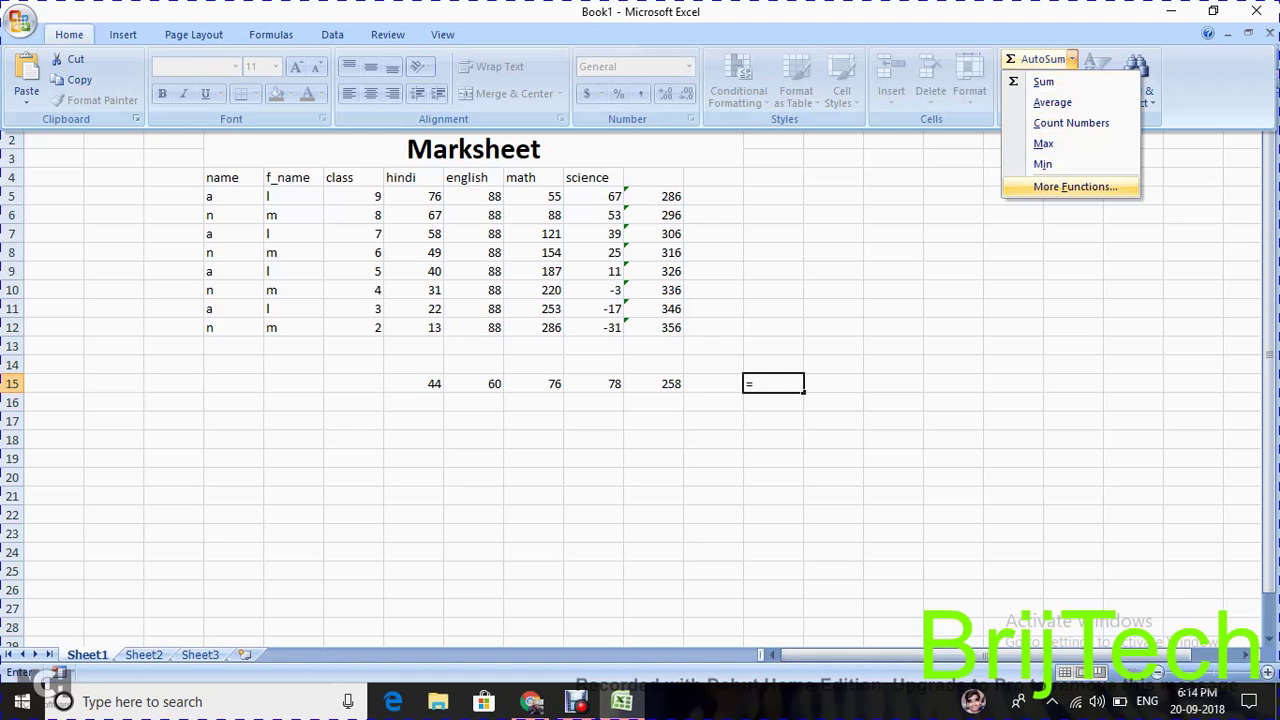
pyautogui.click(1075, 186)
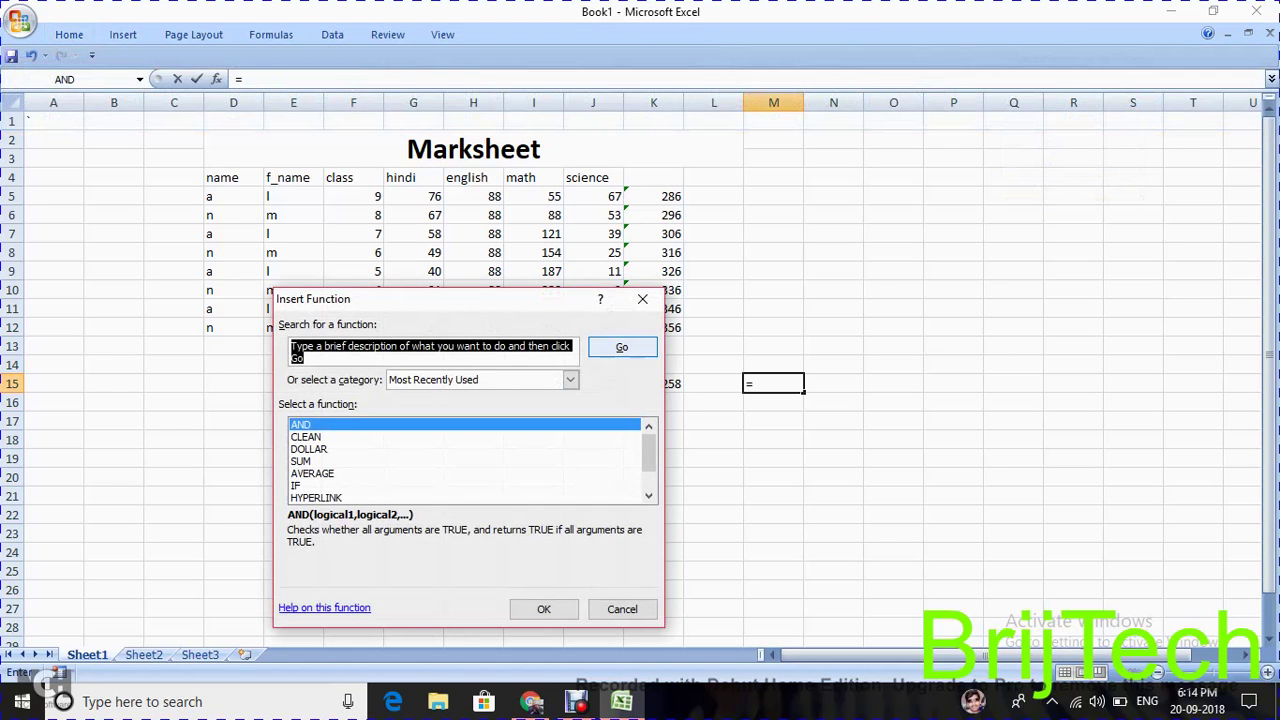
pyautogui.scroll(-1, 465, 460)
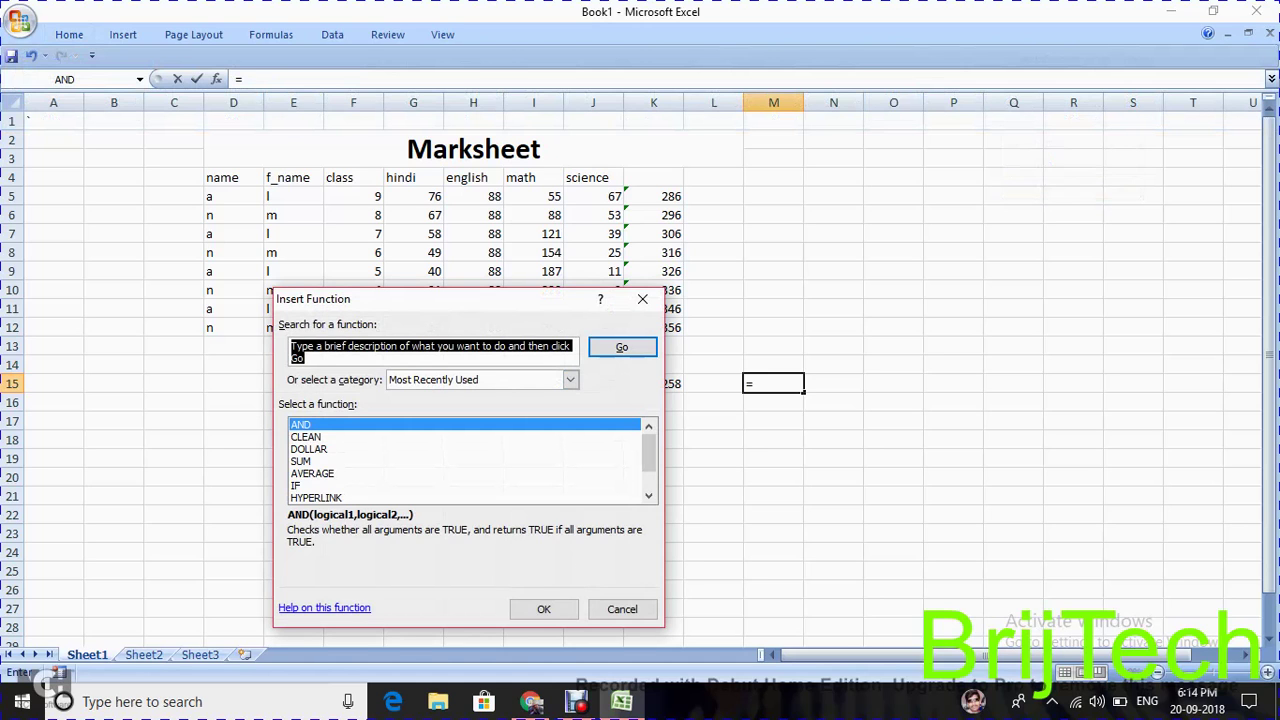
pyautogui.click(642, 299)
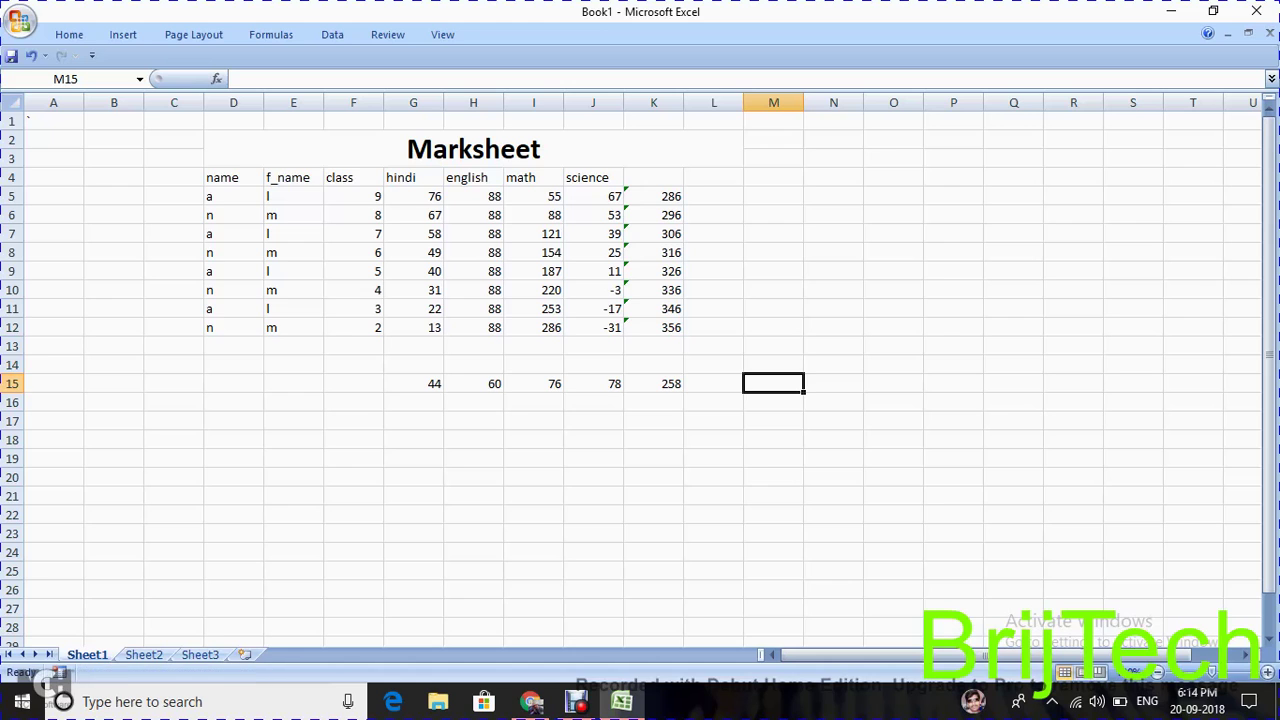
pyautogui.click(69, 34)
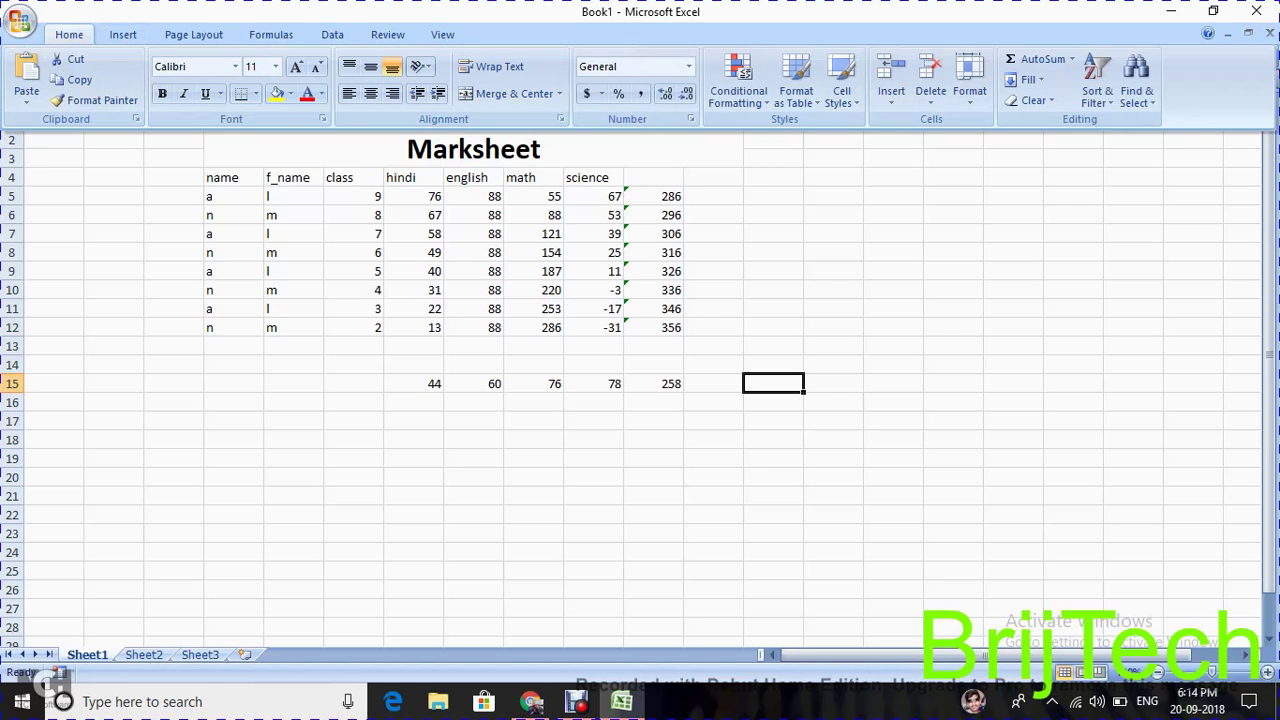
pyautogui.click(1036, 59)
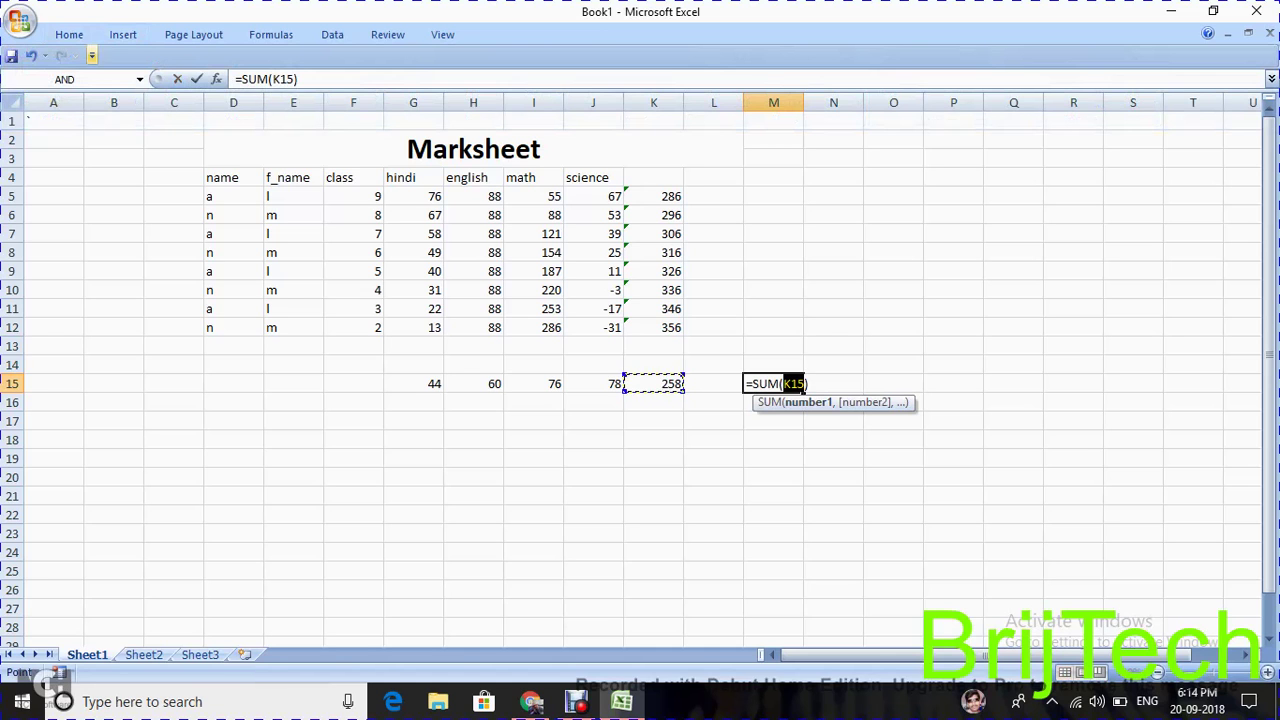
pyautogui.click(69, 34)
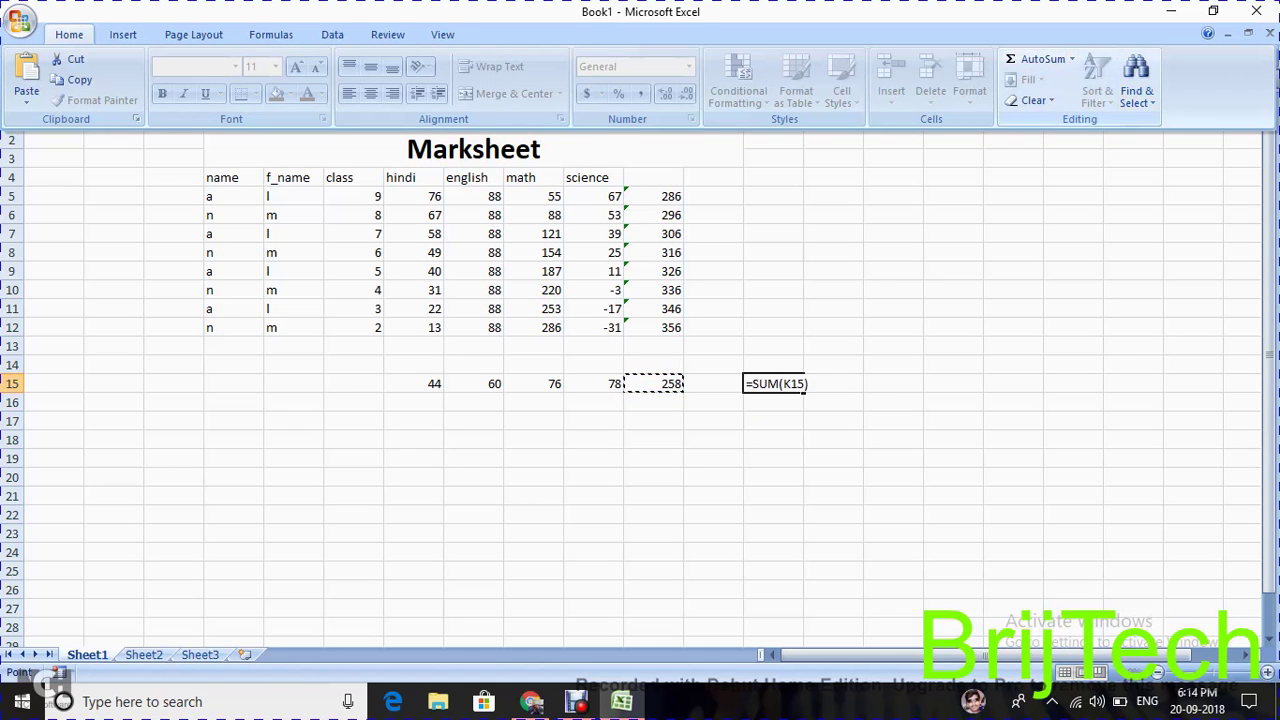
pyautogui.click(1036, 59)
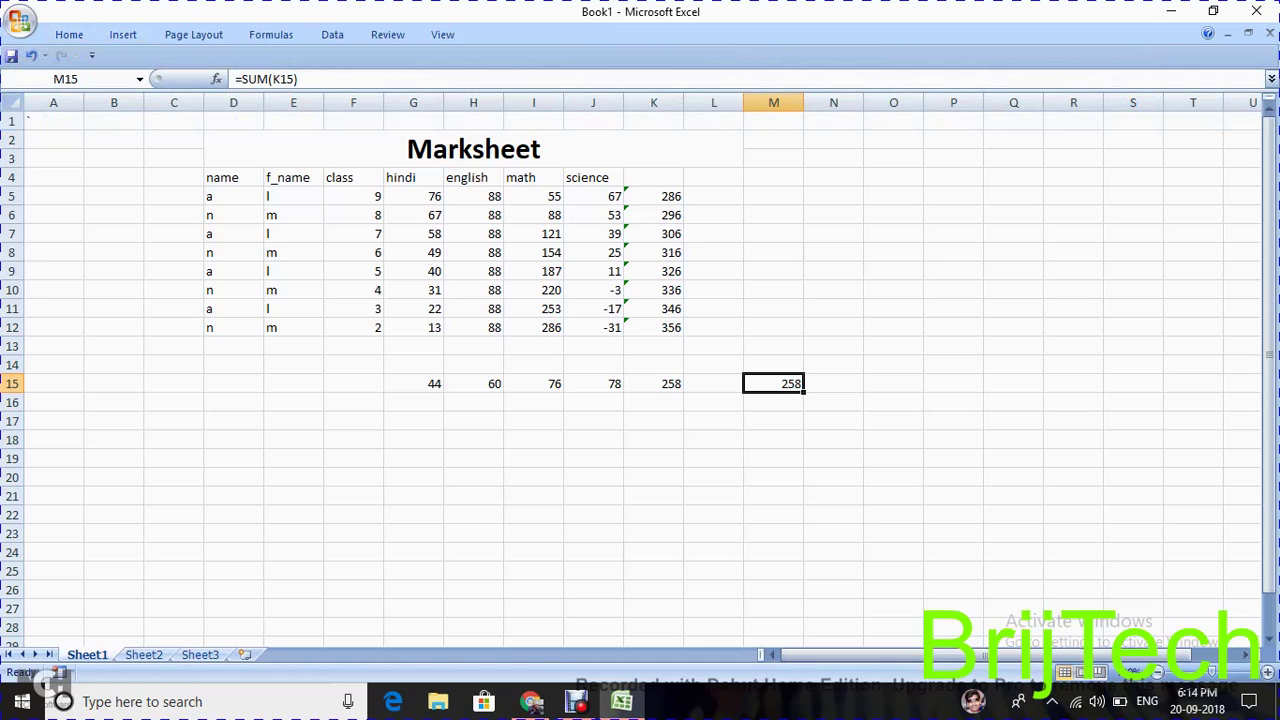
pyautogui.press('Delete')
# Step: Delete the unfinished =averag formula and its #NAME? error from M15
pyautogui.write('=')
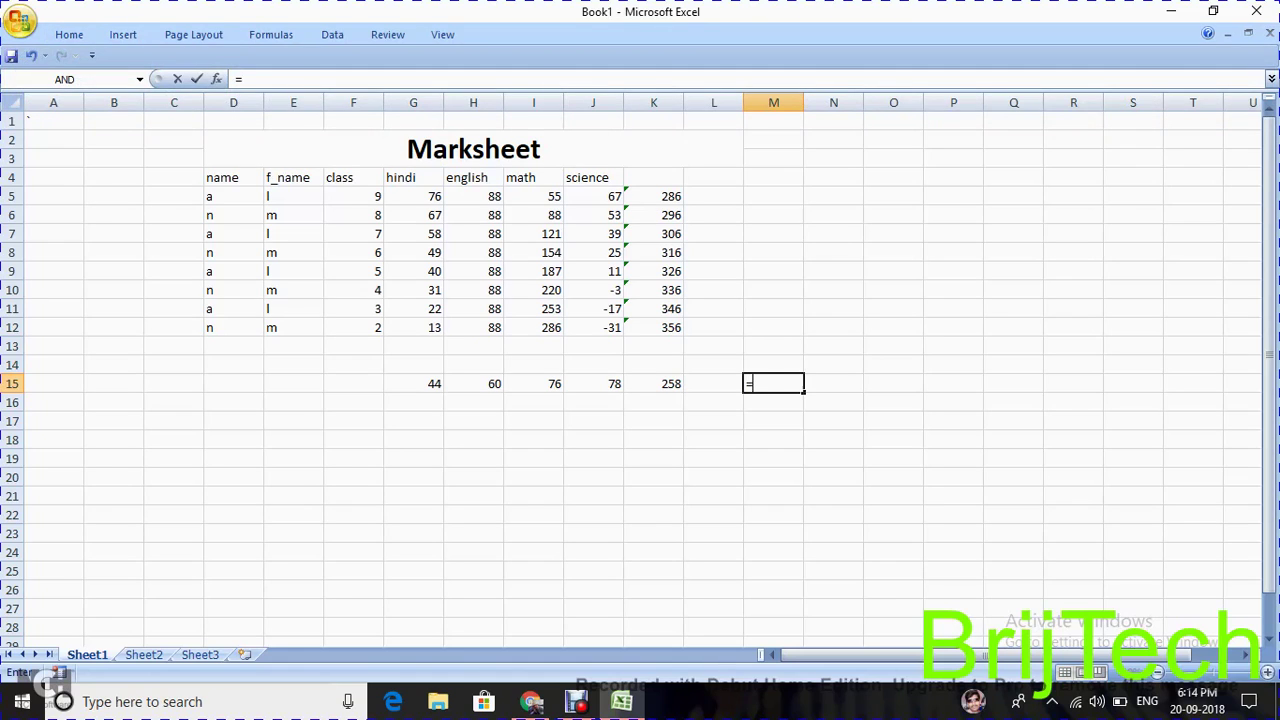
pyautogui.click(69, 34)
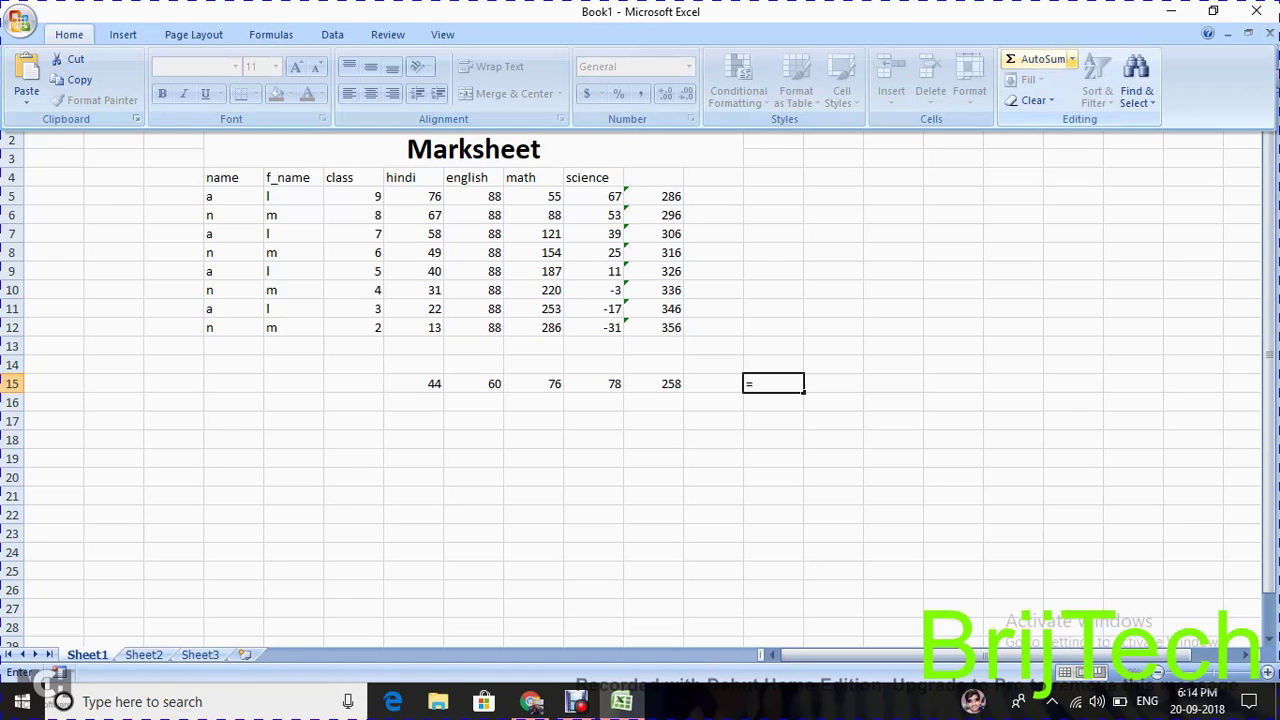
pyautogui.click(1072, 59)
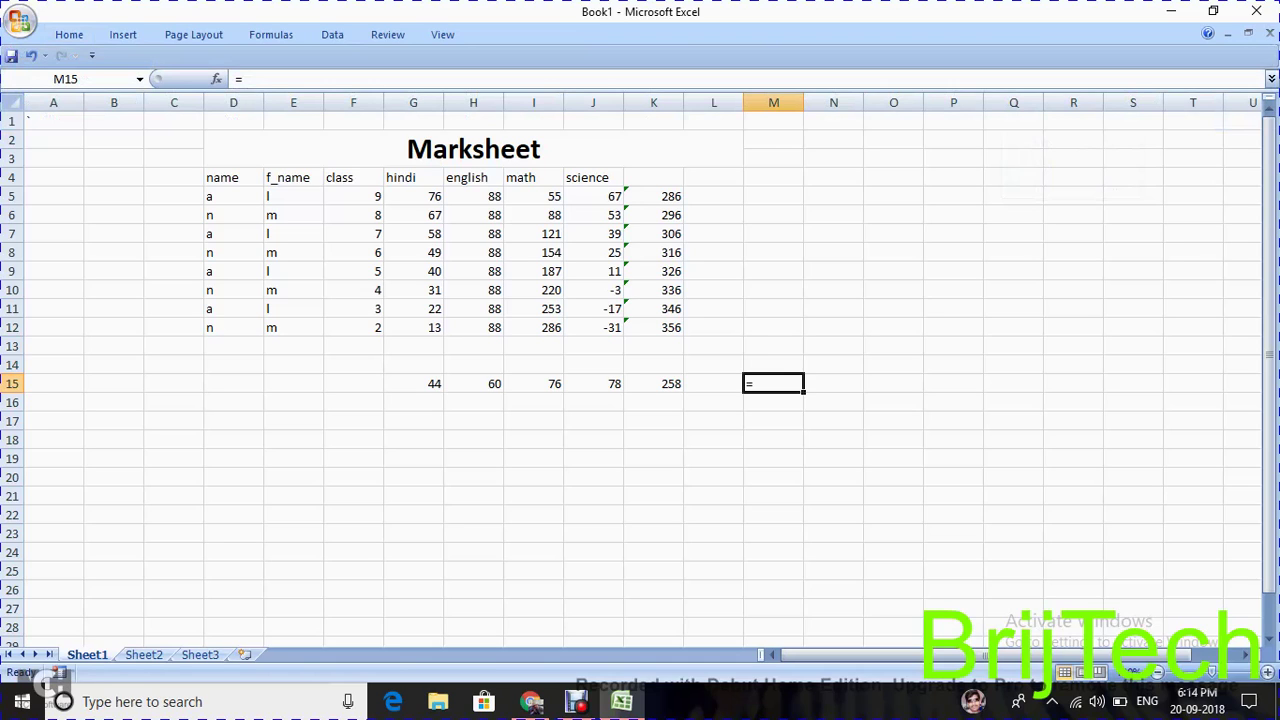
pyautogui.write('aver')
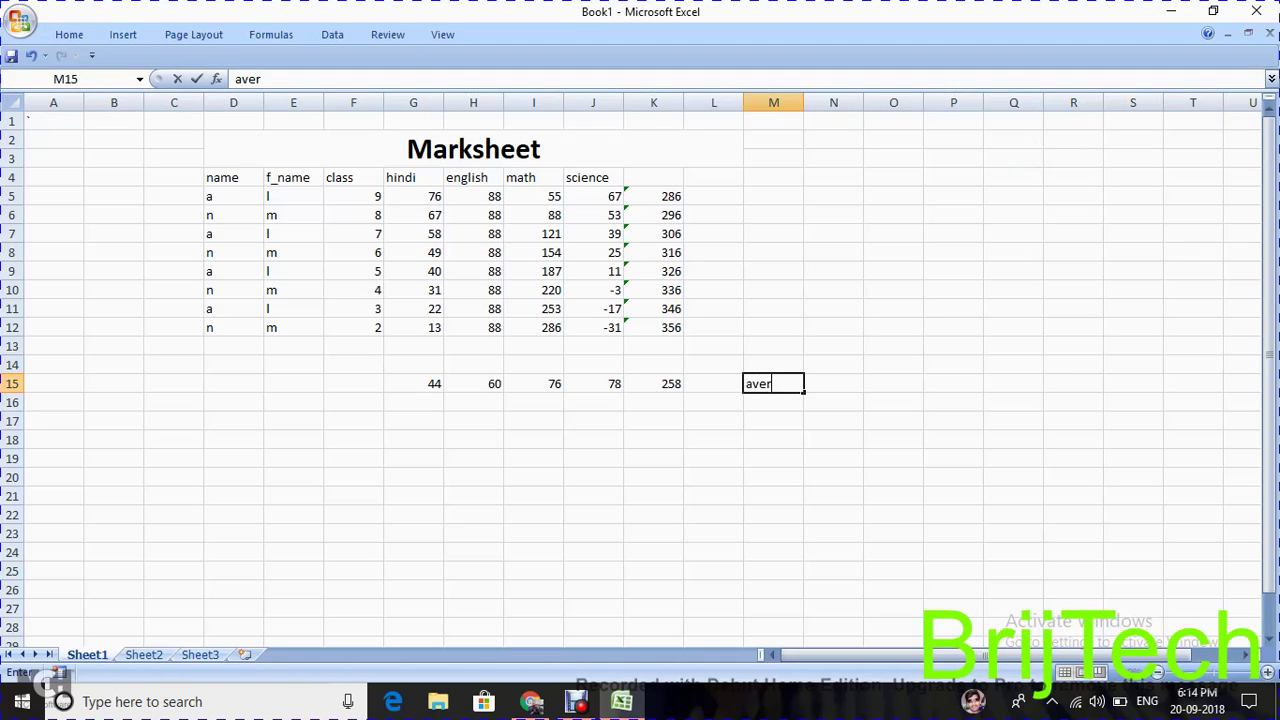
pyautogui.write('age')
pyautogui.press('BackSpace')
pyautogui.press('BackSpace')
pyautogui.press('BackSpace')
pyautogui.press('BackSpace')
pyautogui.press('BackSpace')
pyautogui.press('BackSpace')
pyautogui.press('BackSpace')
pyautogui.write('=')
pyautogui.write('avera')
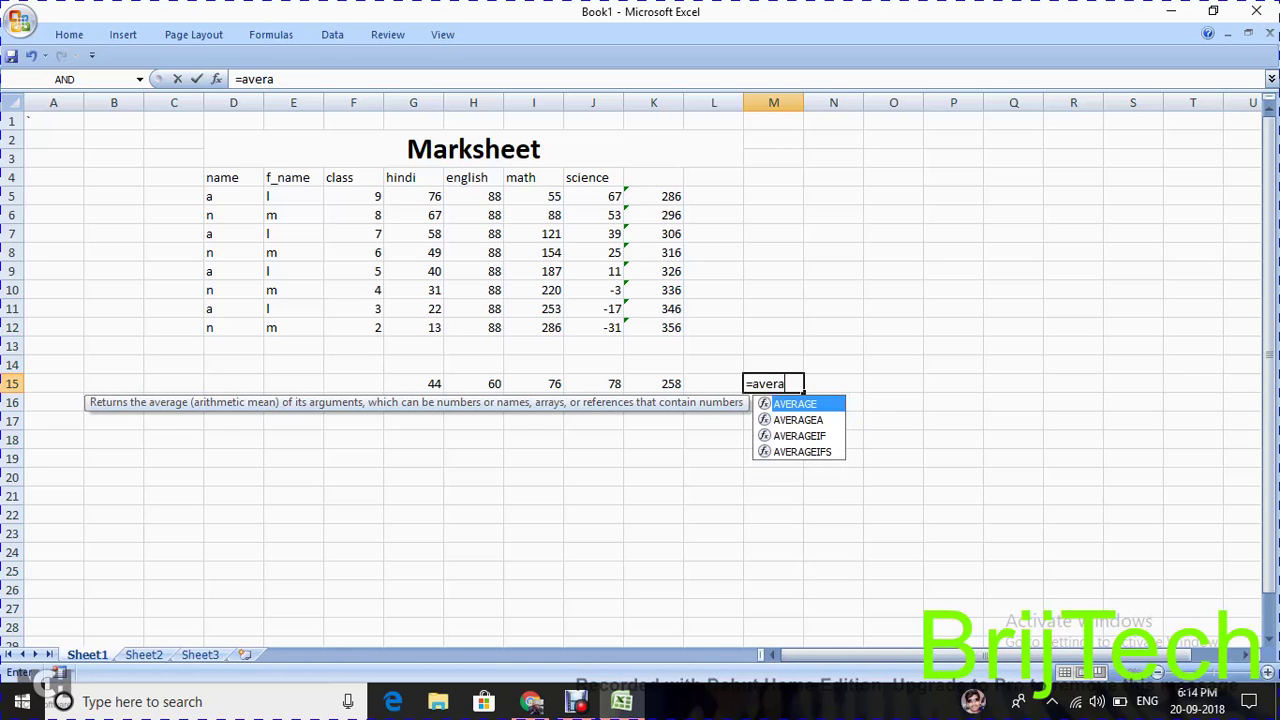
pyautogui.write('g')
pyautogui.press('Return')
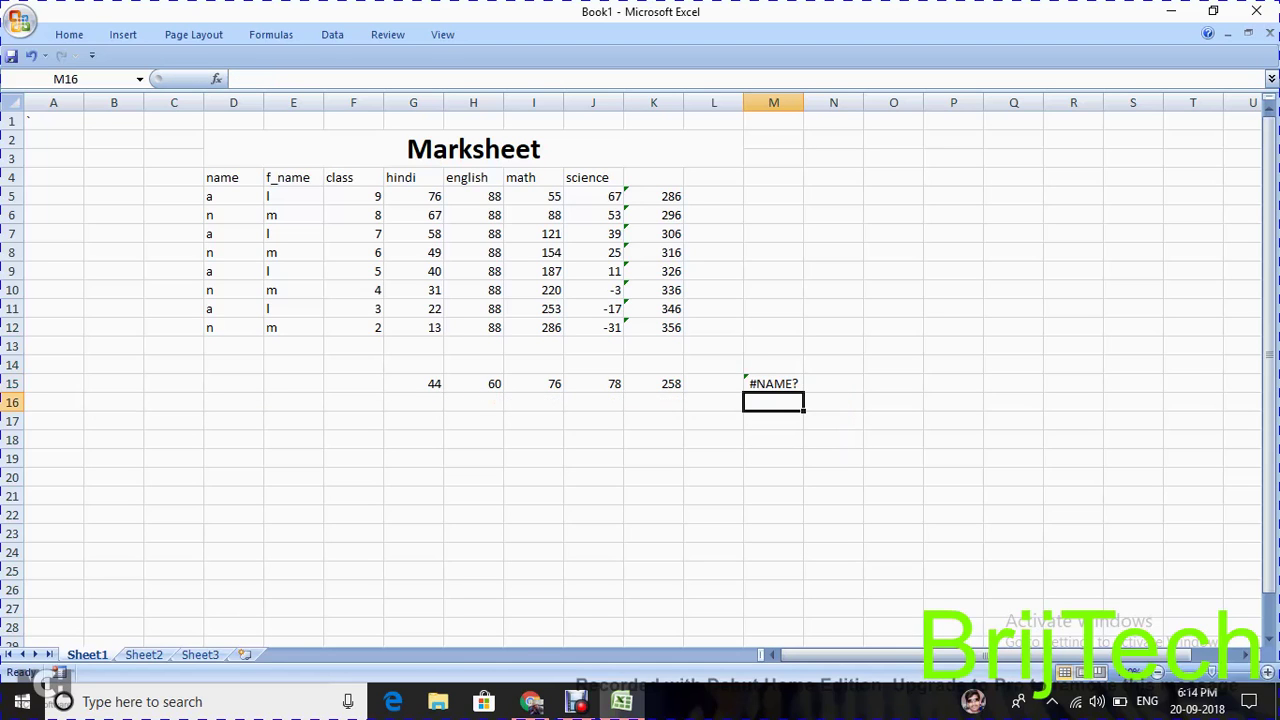
pyautogui.click(773, 383)
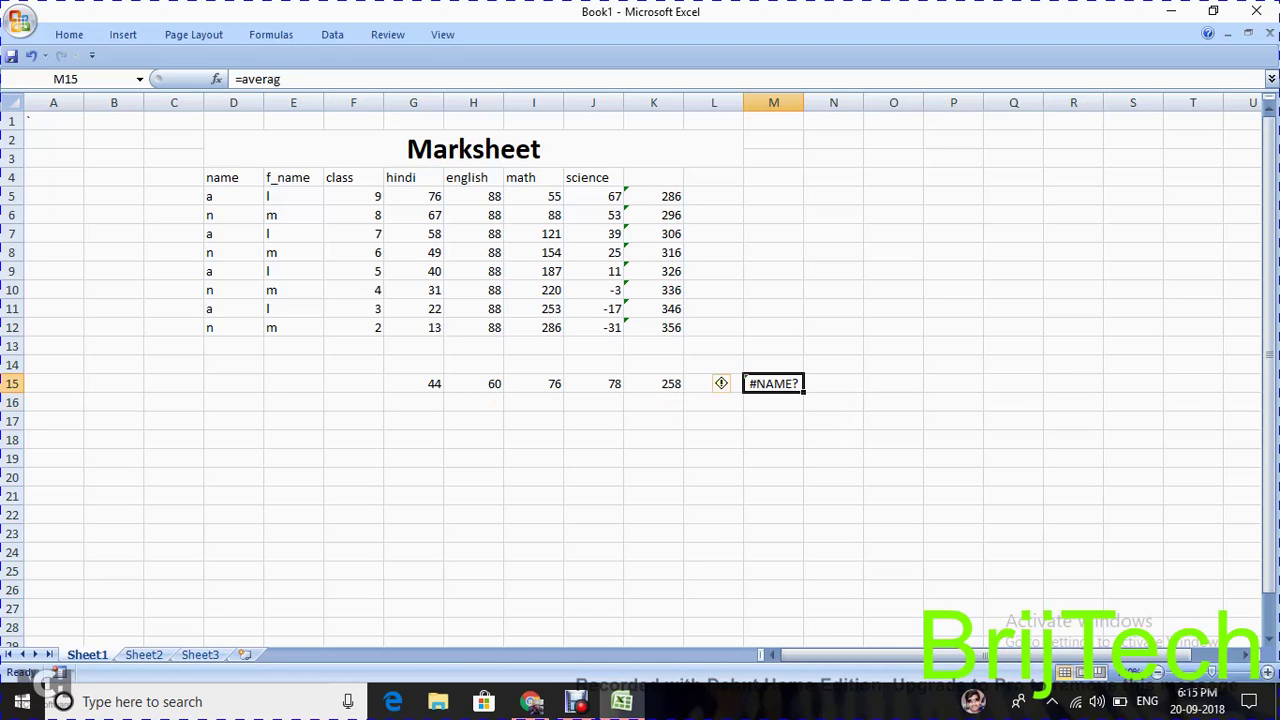
pyautogui.press('BackSpace')
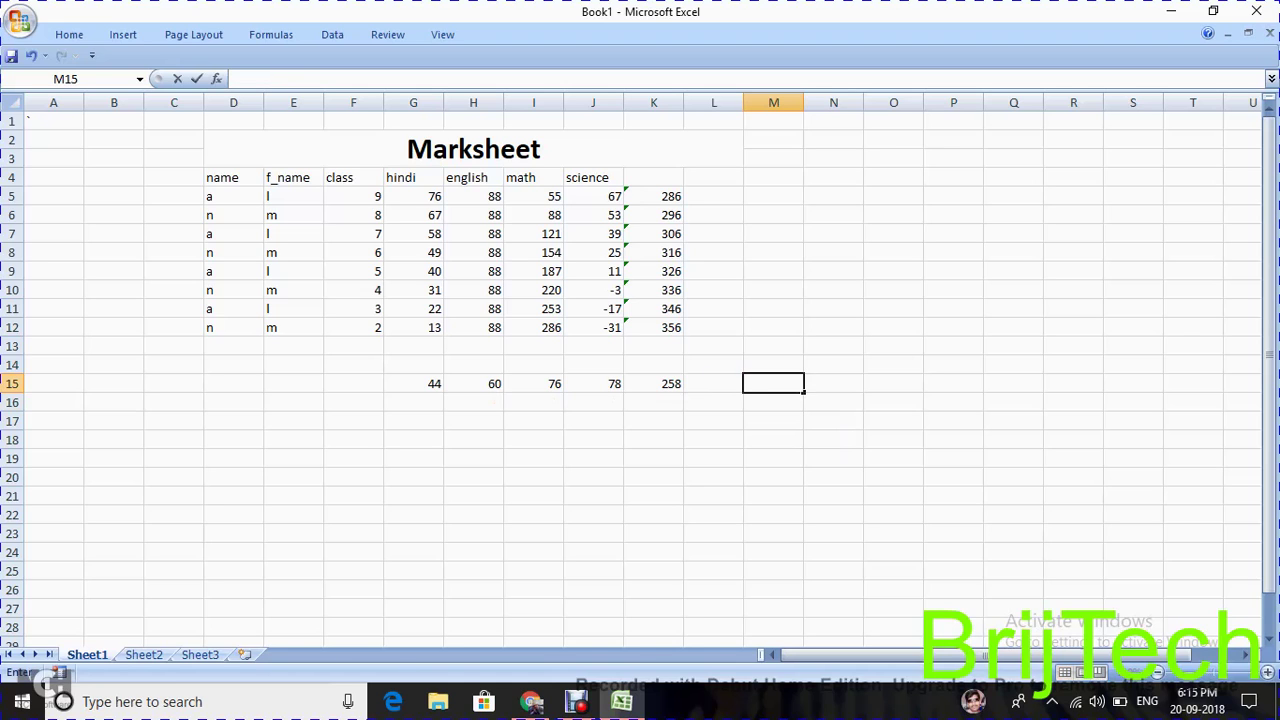
# Step: Apply AutoSum's Average to G15:L15, putting 103.2 in L15
pyautogui.moveTo(413, 383); pyautogui.dragTo(713, 383)
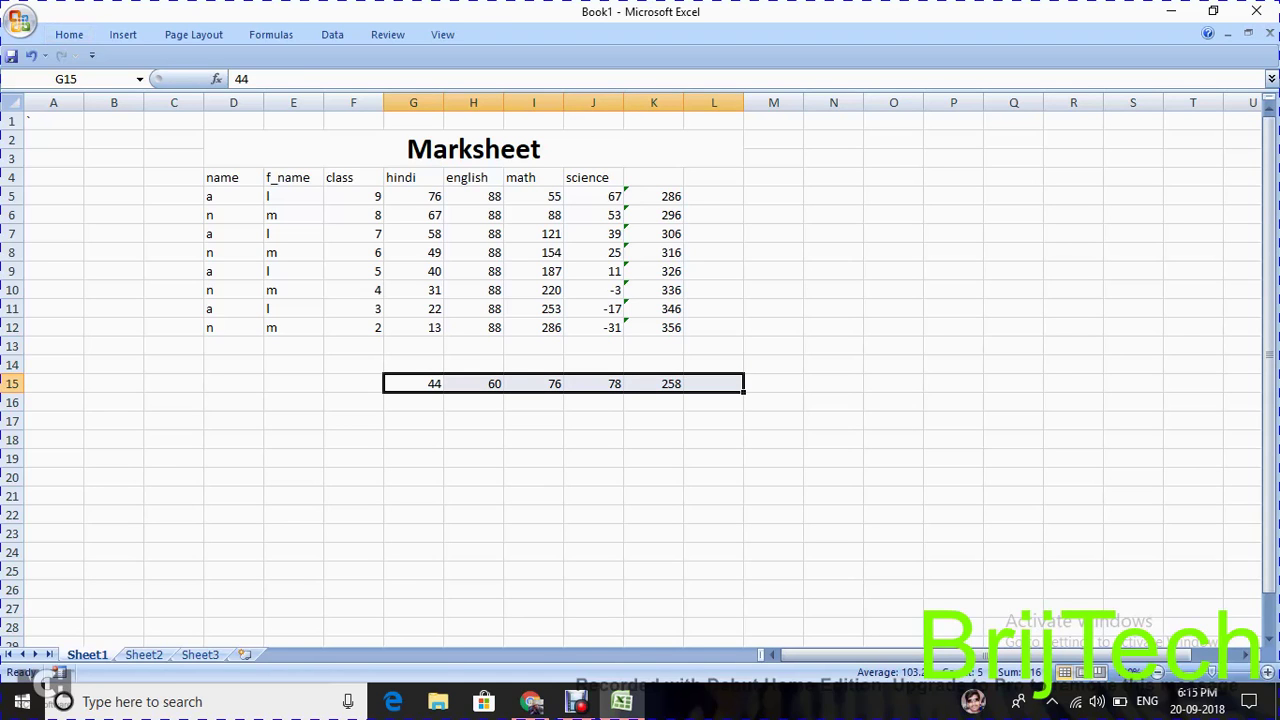
pyautogui.click(69, 34)
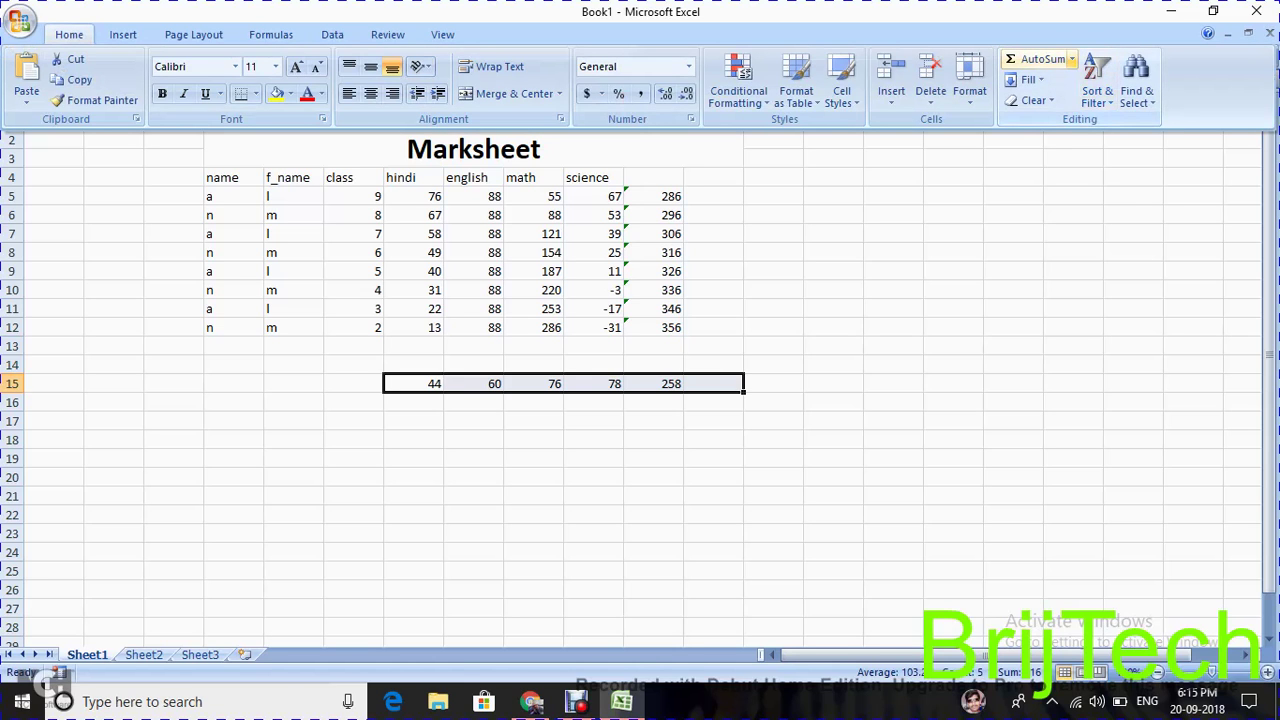
pyautogui.click(1072, 59)
pyautogui.click(1050, 103)
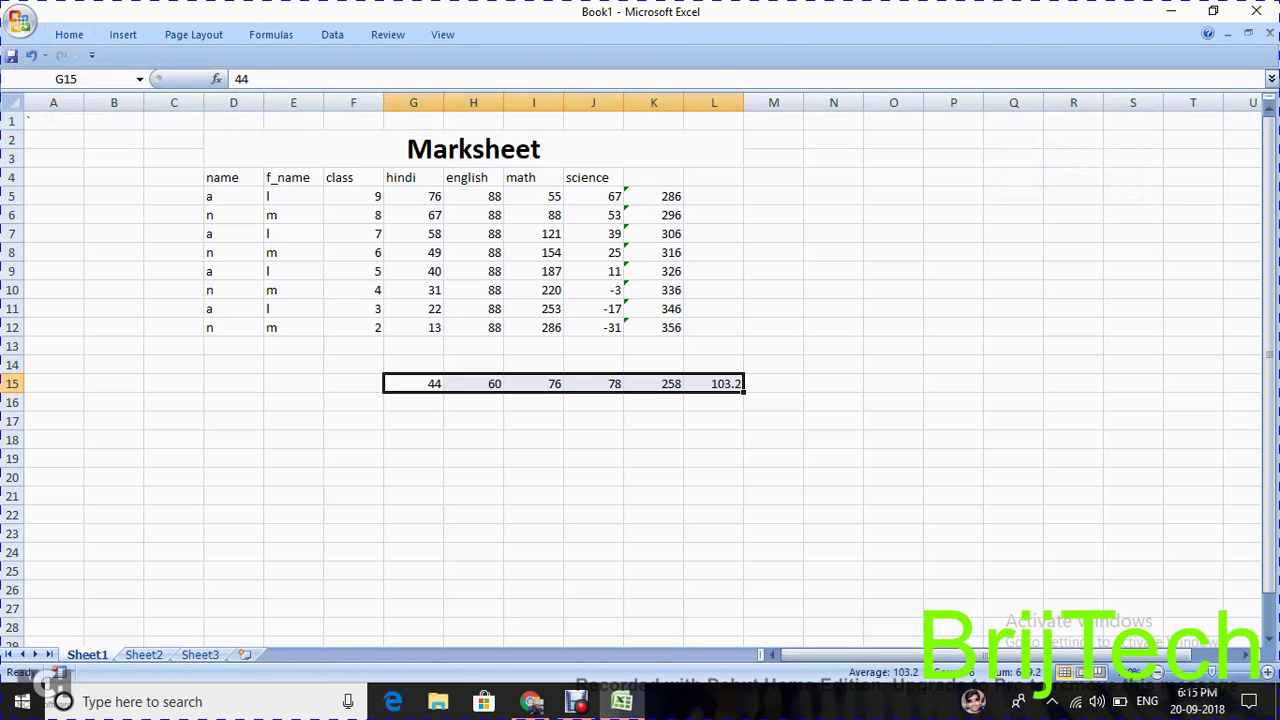
pyautogui.click(773, 383)
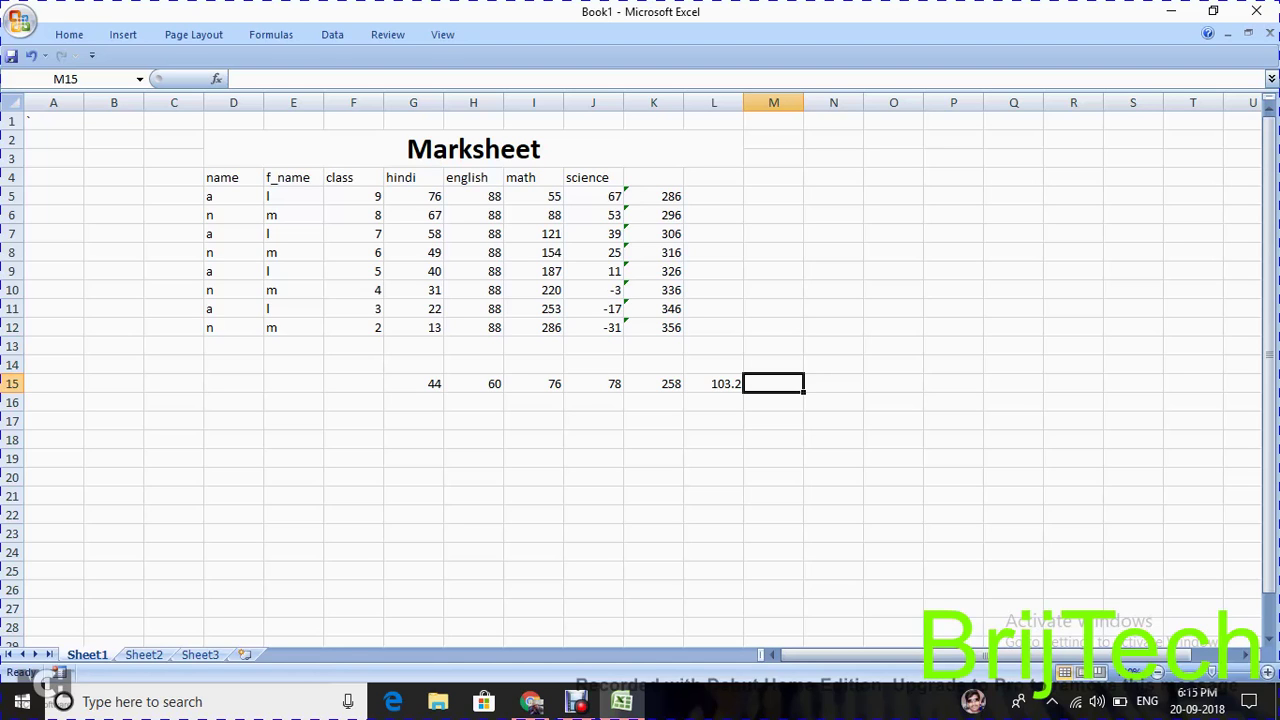
# Step: Copy the student totals K5:K12 and paste them into Sheet2 starting at F8
pyautogui.moveTo(660, 196)
pyautogui.mouseDown()
pyautogui.moveTo(713, 327)
pyautogui.moveTo(670, 327)
pyautogui.mouseUp()
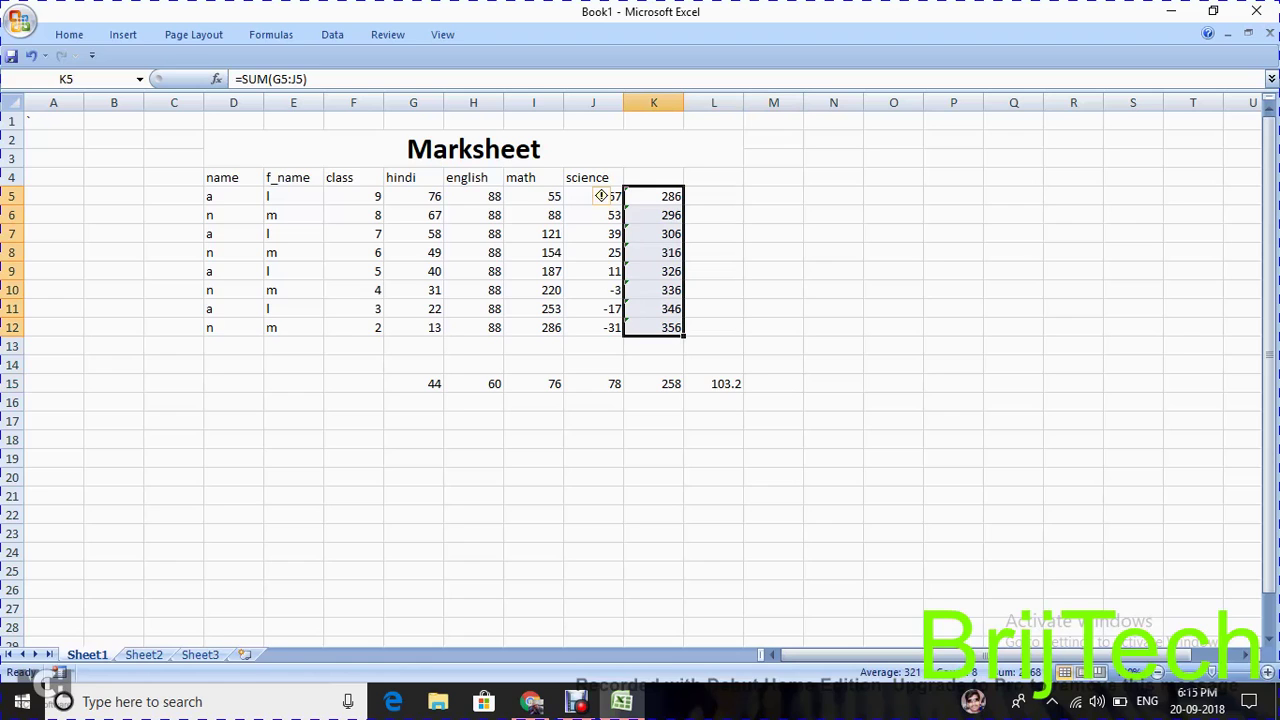
pyautogui.hotkey('ctrl', 'c')
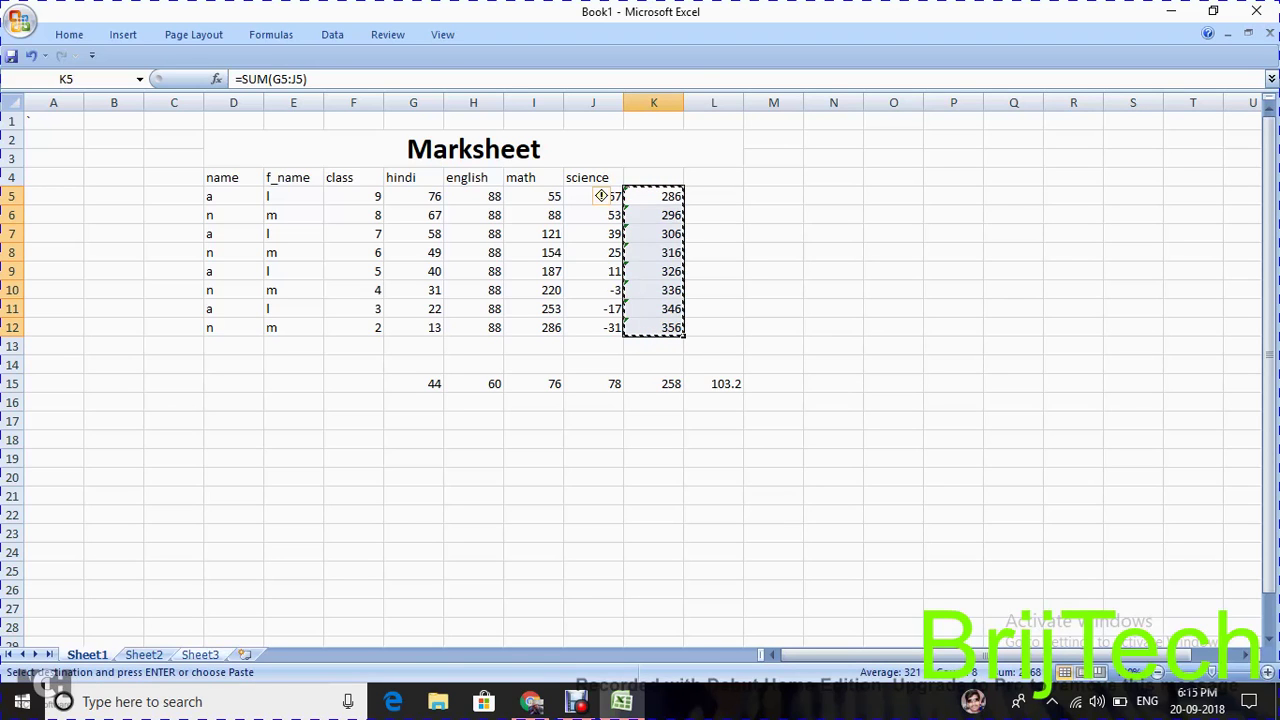
pyautogui.click(143, 654)
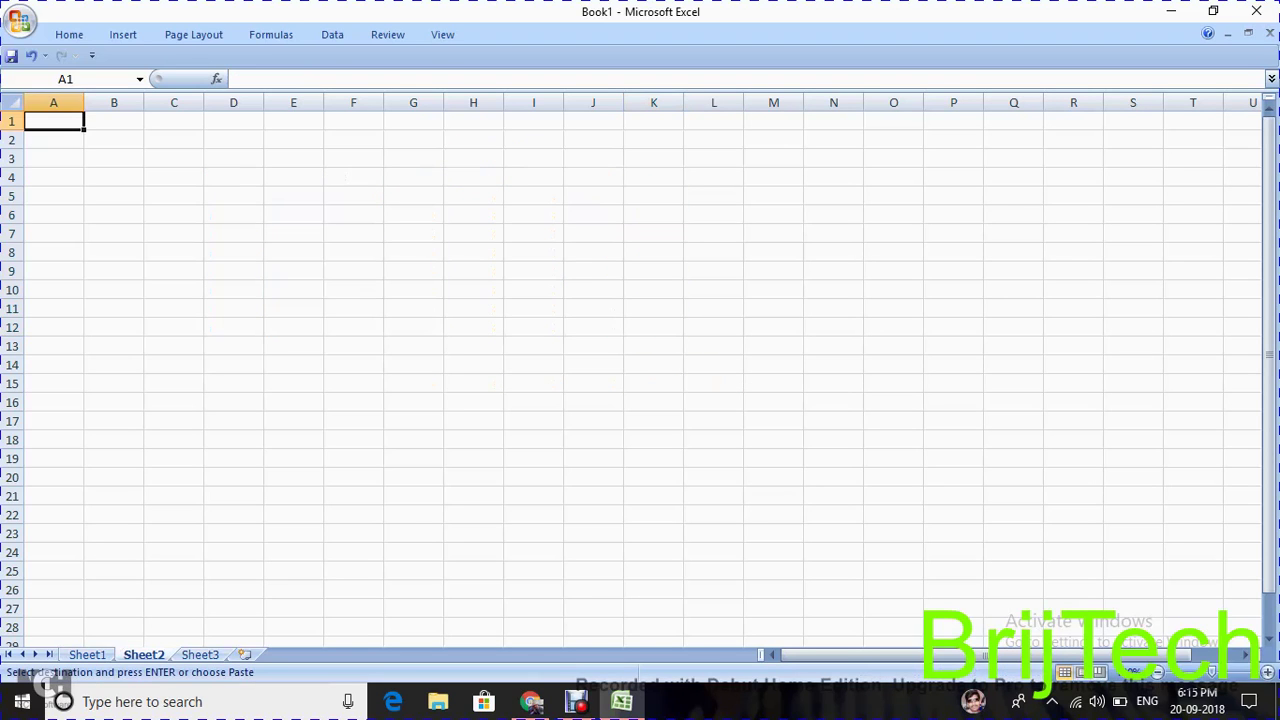
pyautogui.click(353, 252)
pyautogui.hotkey('ctrl', 'v')
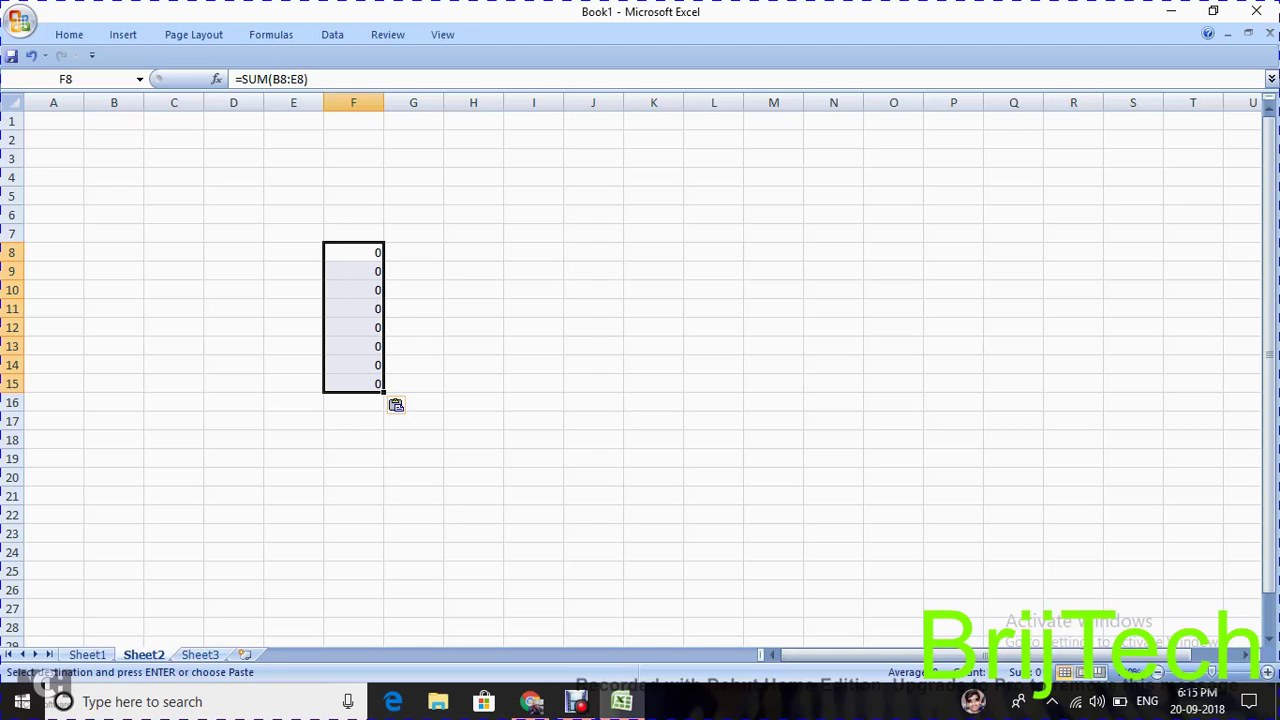
pyautogui.rightClick(356, 251)
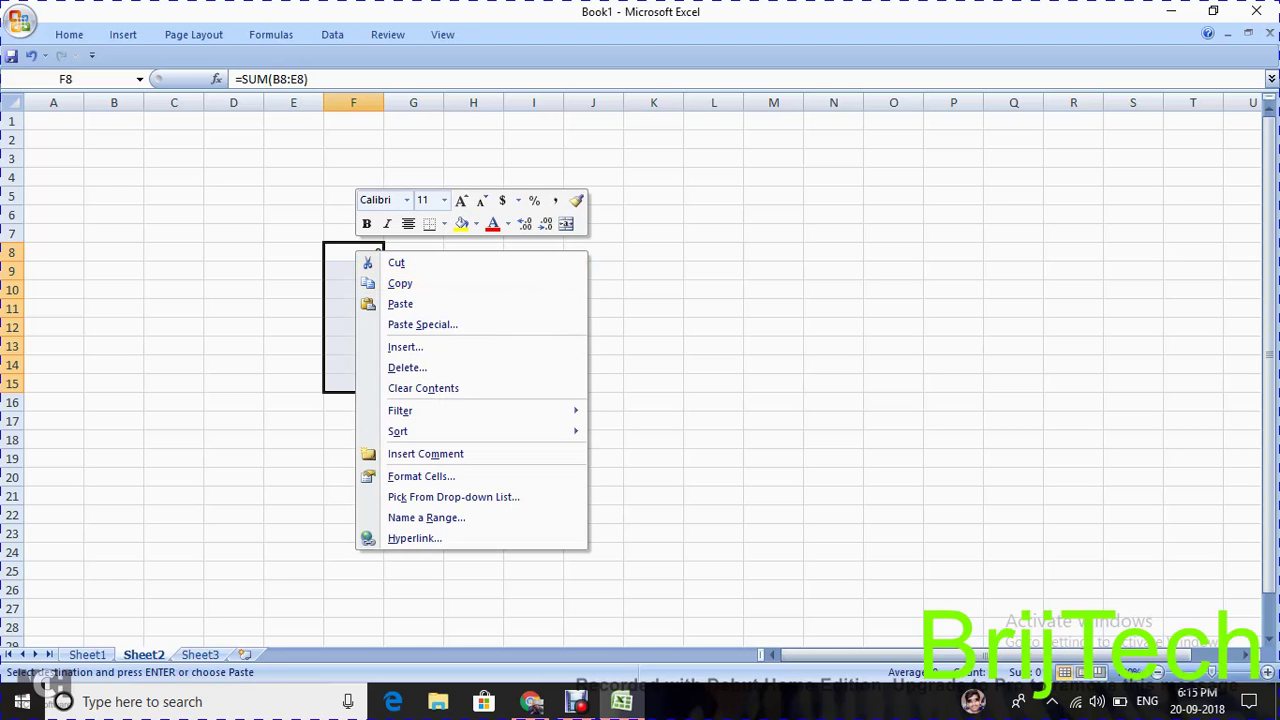
pyautogui.click(400, 304)
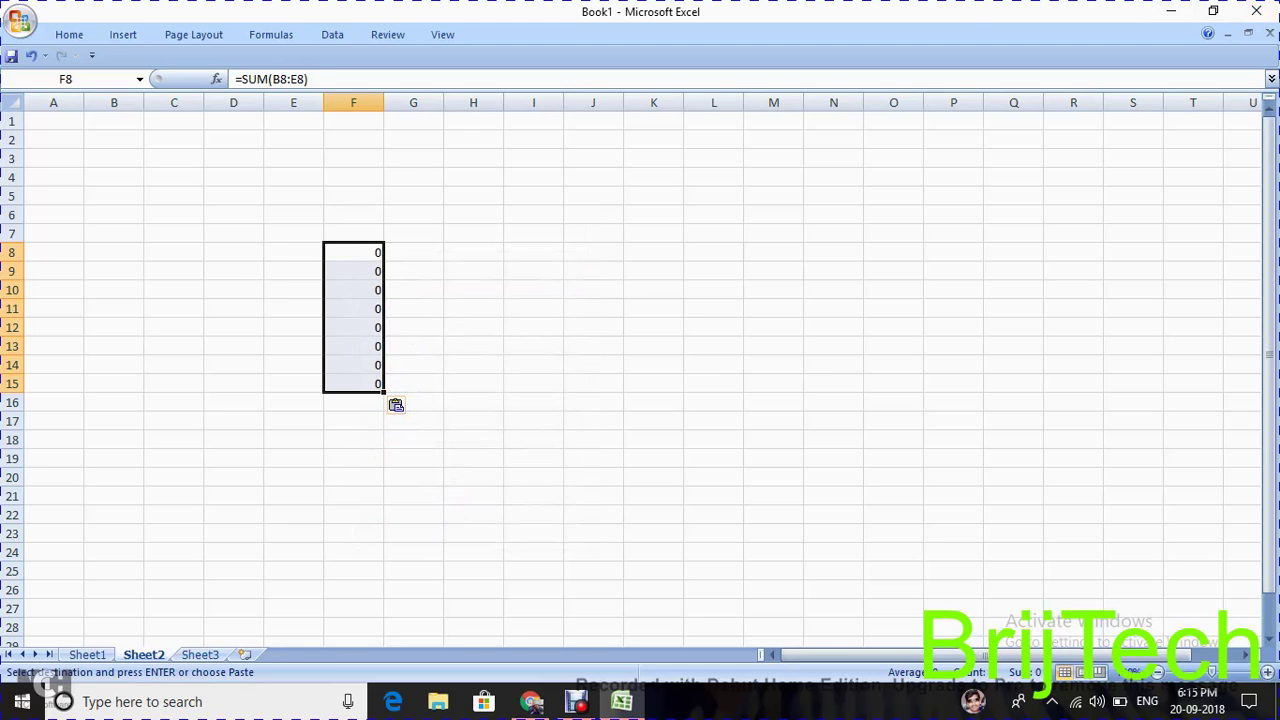
# Step: Trial-paste the totals into O6 on Sheet1, then delete them again
pyautogui.hotkey('ctrl', 'pageup')
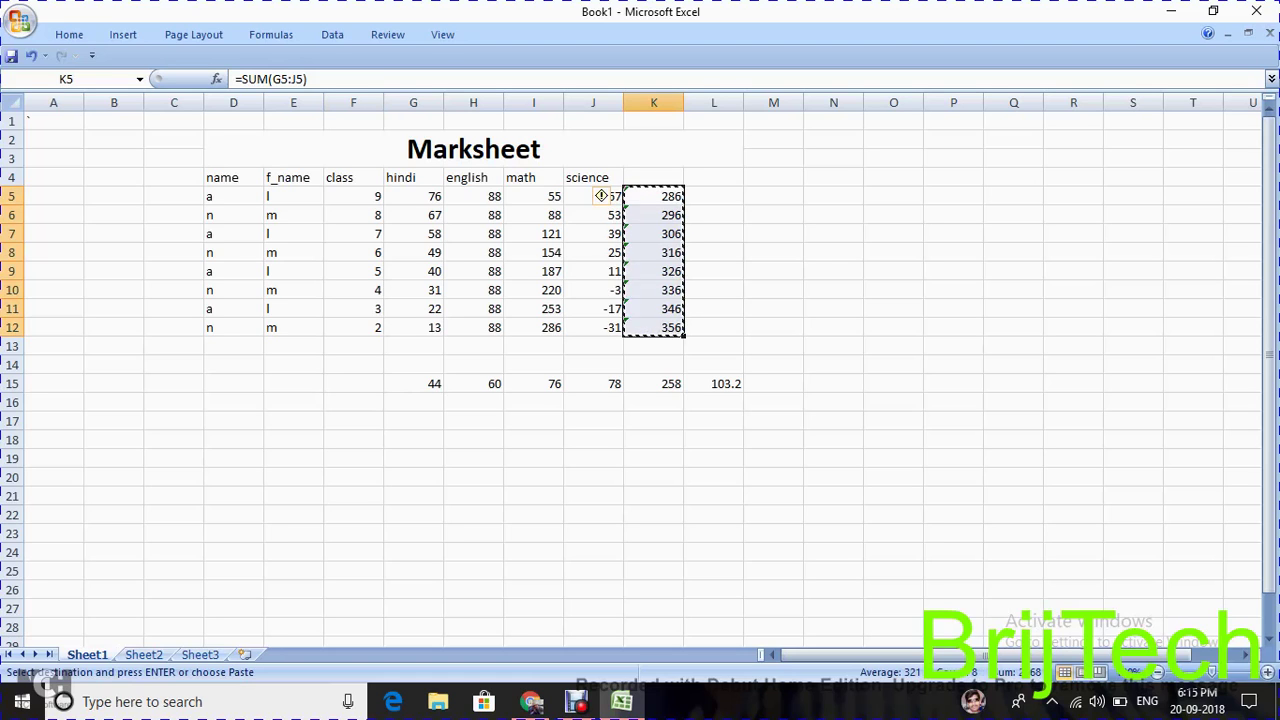
pyautogui.click(893, 215)
pyautogui.hotkey('ctrl', 'v')
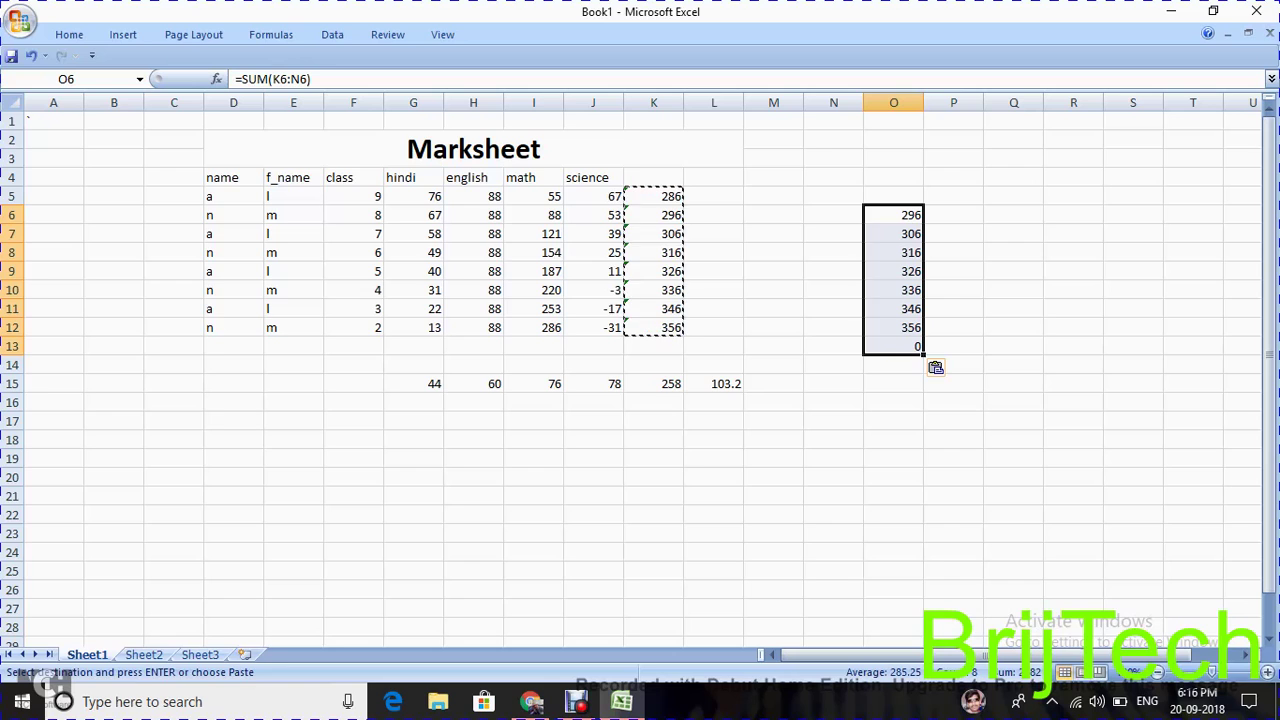
pyautogui.press('Delete')
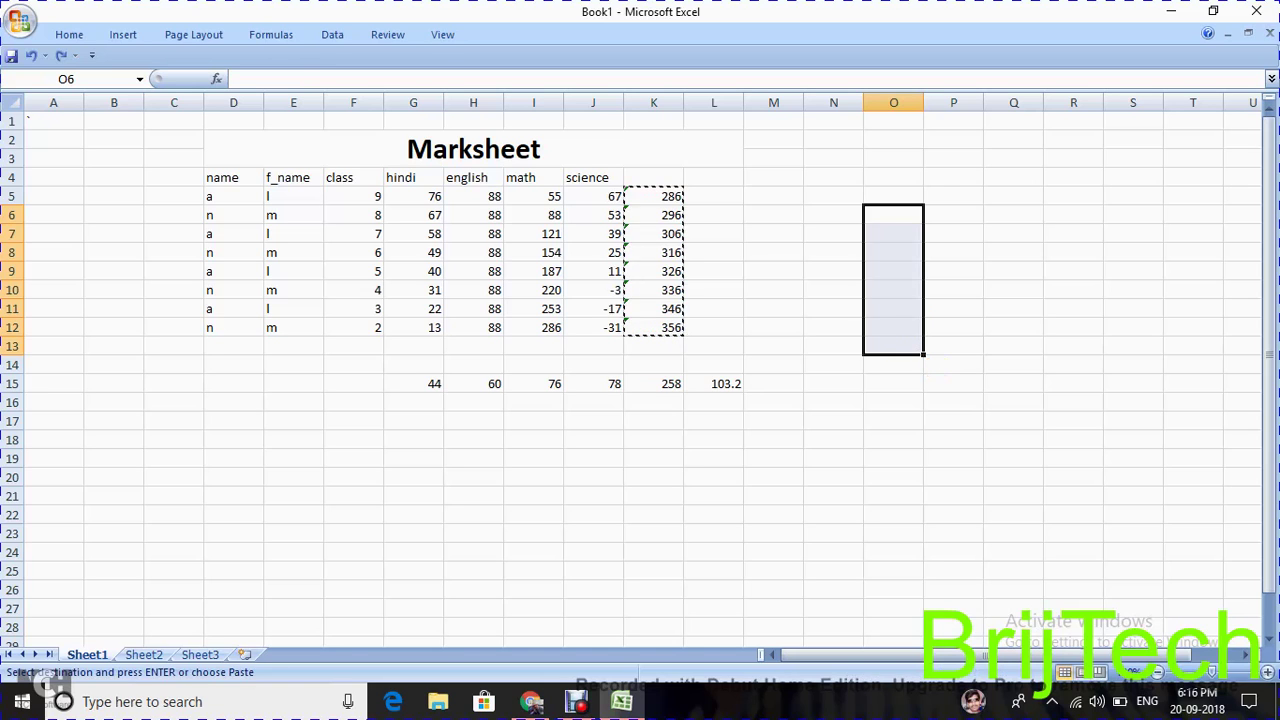
# Step: Paste the totals into Sheet2 again starting at I12 and select I12:I19
pyautogui.click(143, 654)
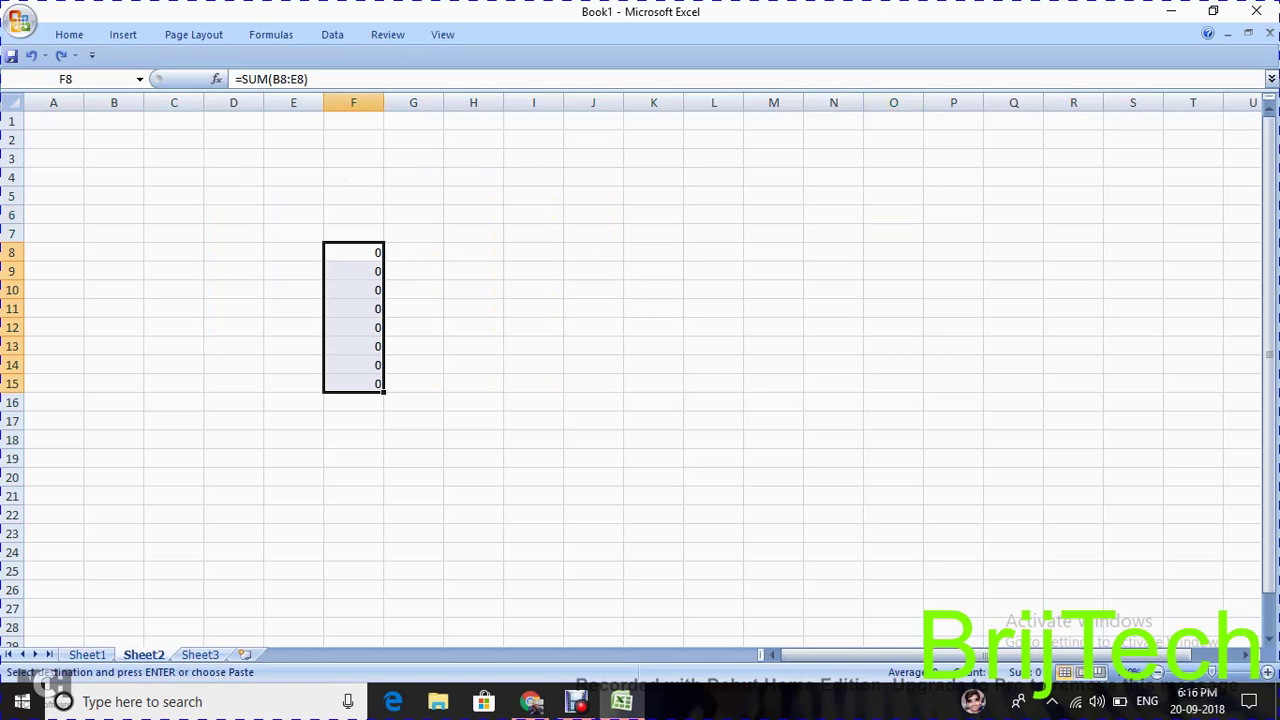
pyautogui.click(533, 327)
pyautogui.hotkey('ctrl', 'v')
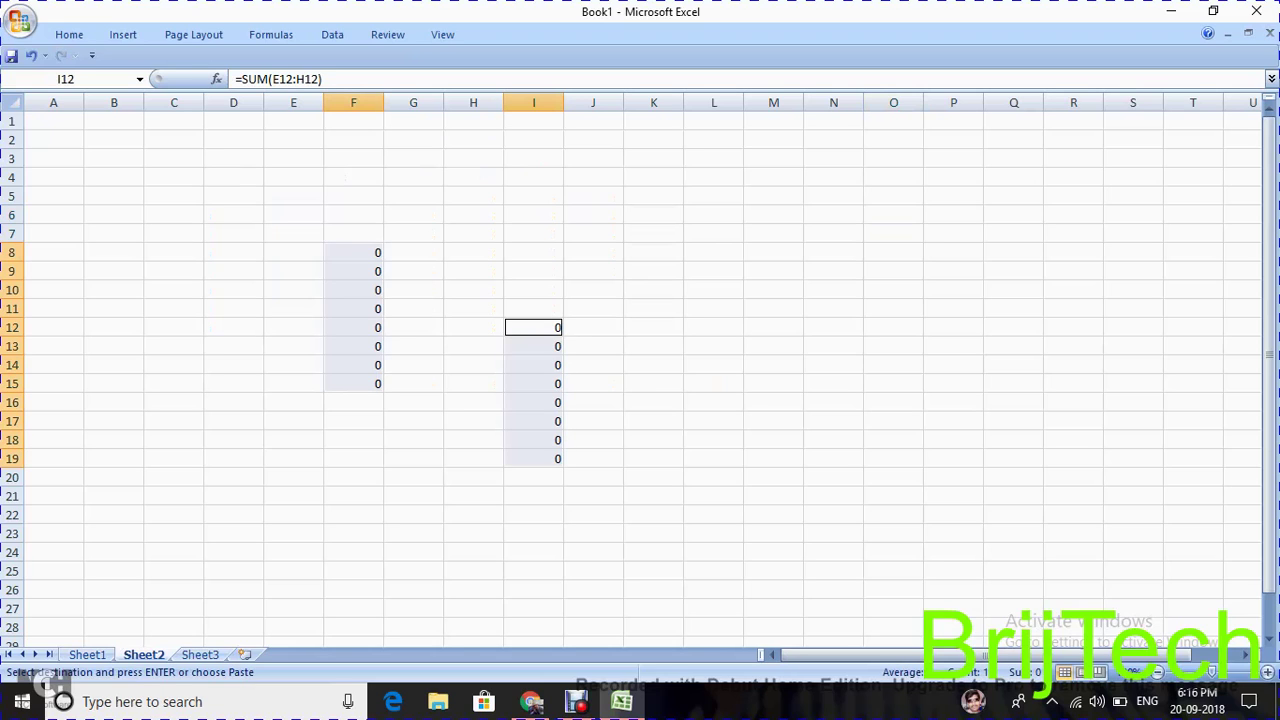
pyautogui.moveTo(533, 327); pyautogui.dragTo(533, 458)
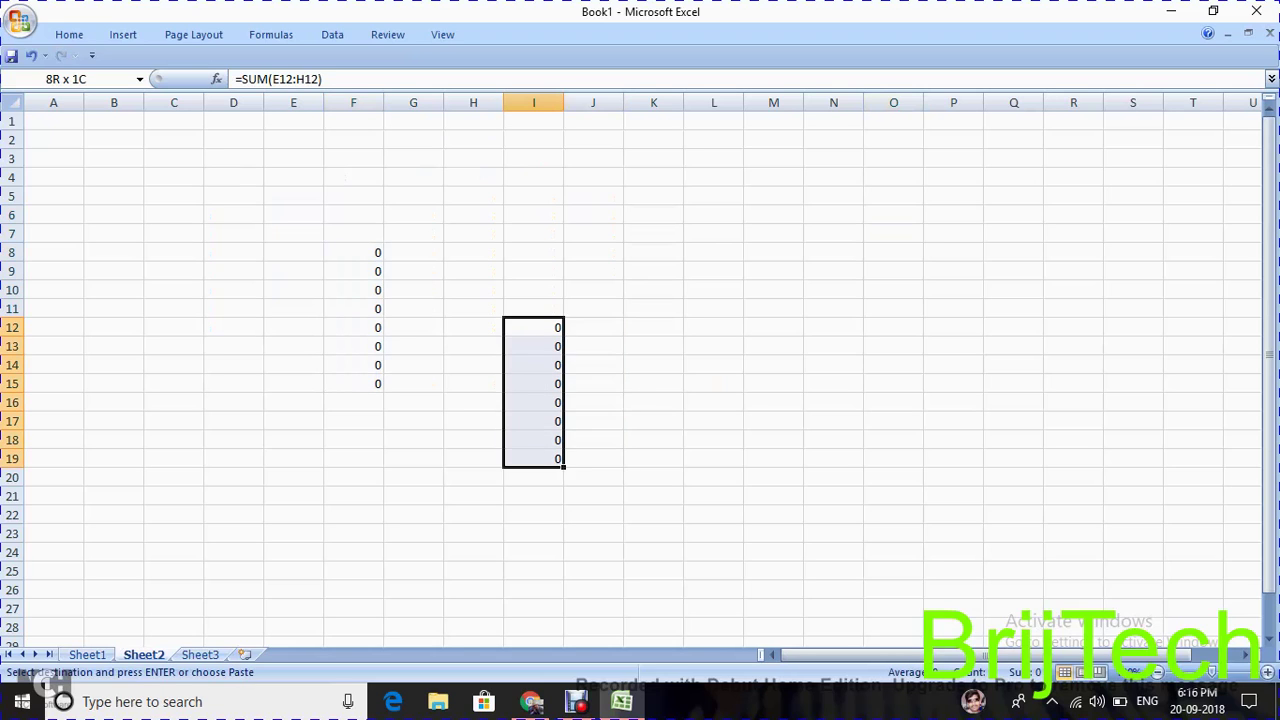
# Step: Paste Special the I12:I19 cells as Values so they show totals 286 to 356
pyautogui.rightClick(541, 373)
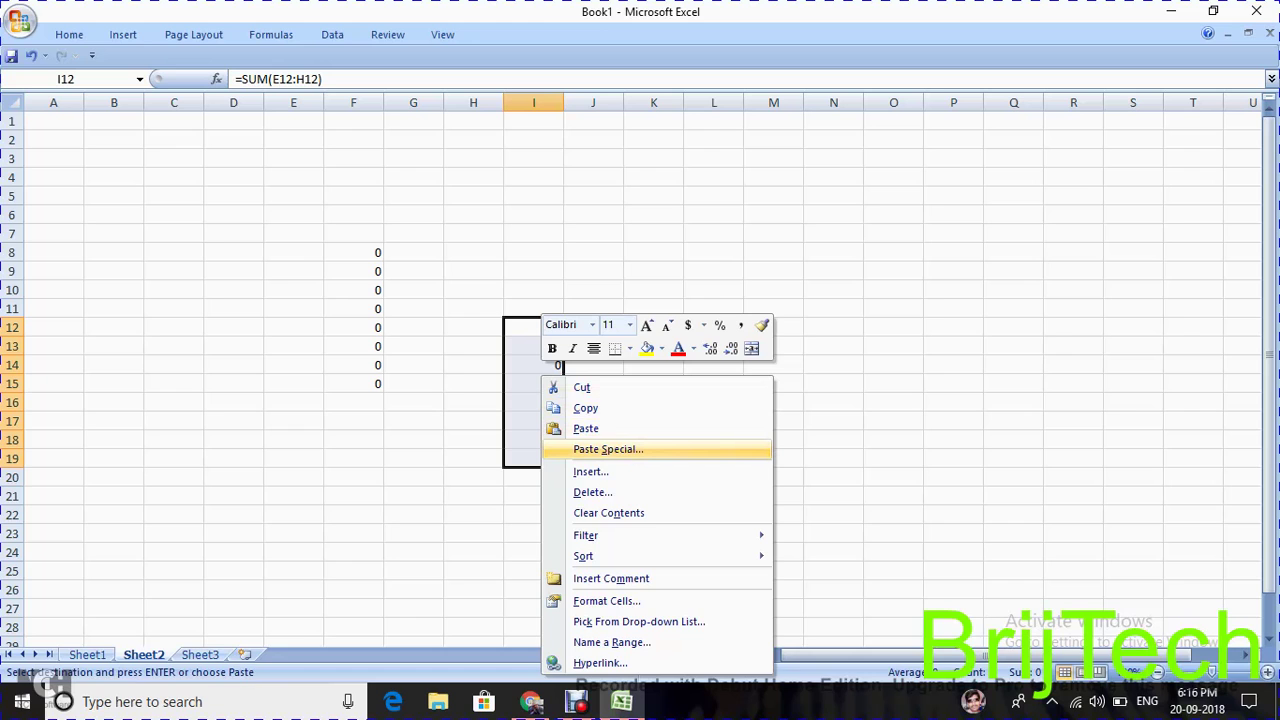
pyautogui.click(608, 449)
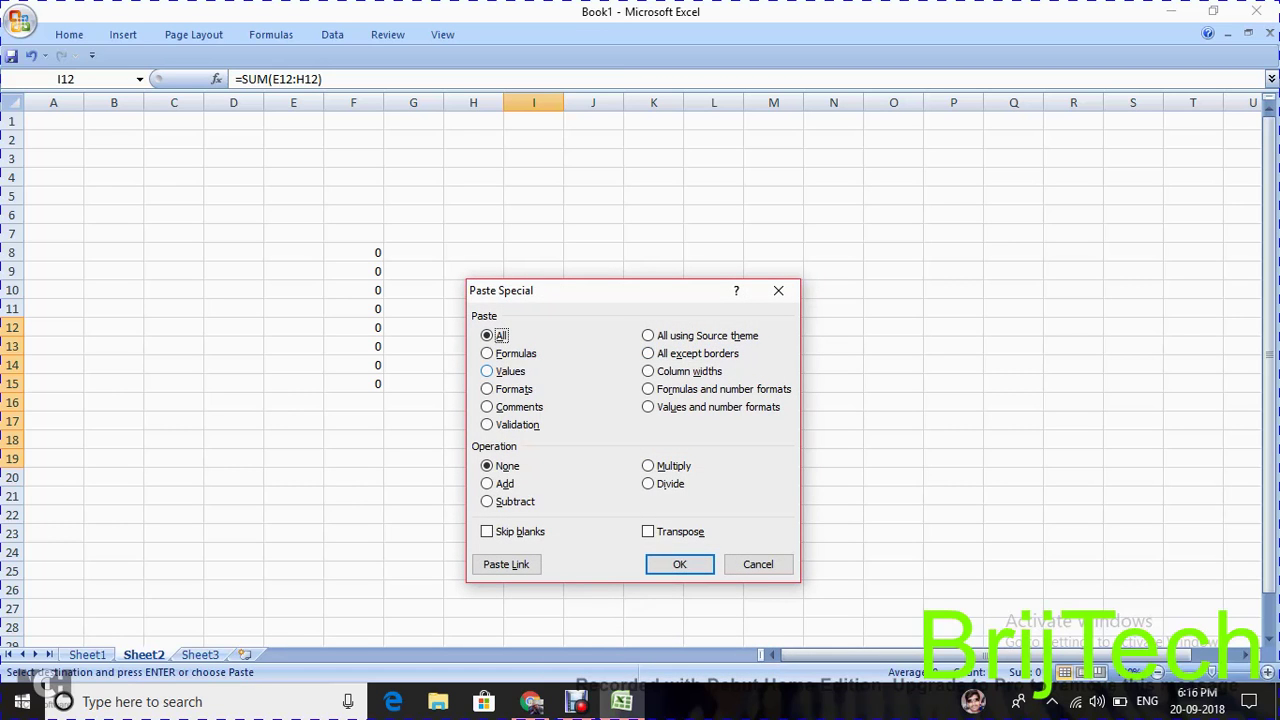
pyautogui.click(487, 371)
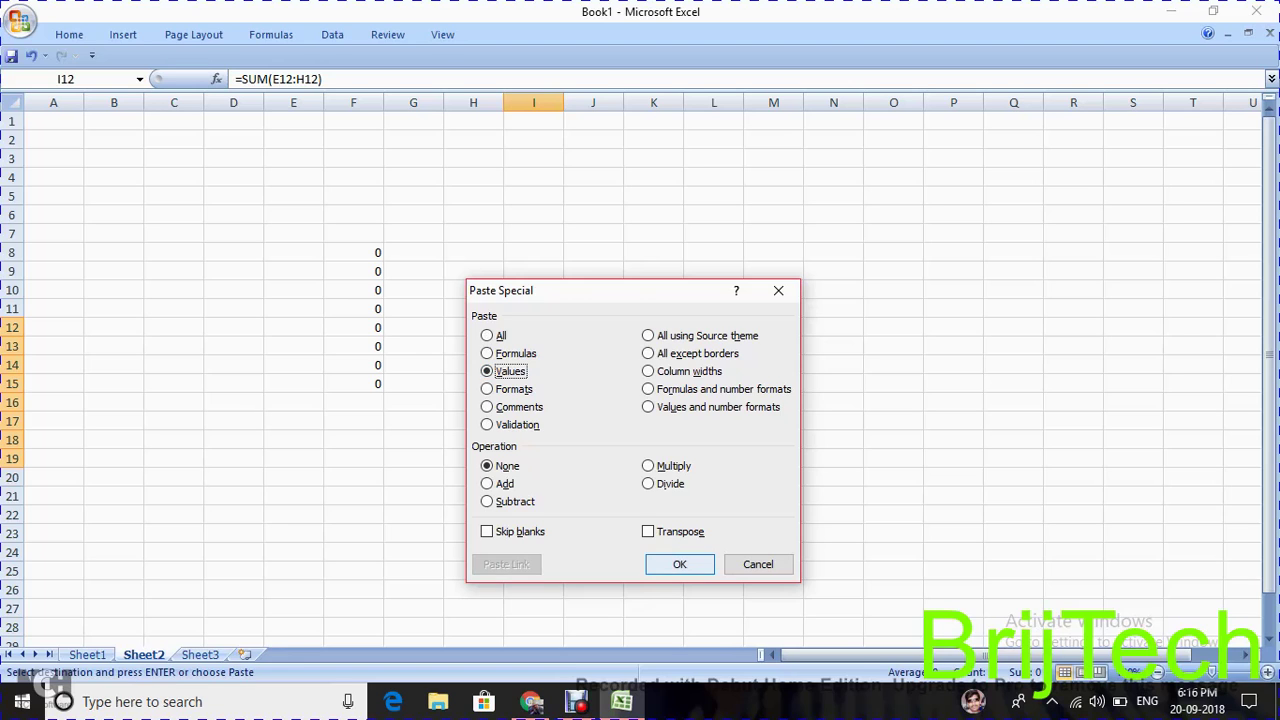
pyautogui.click(679, 564)
pyautogui.click(593, 402)
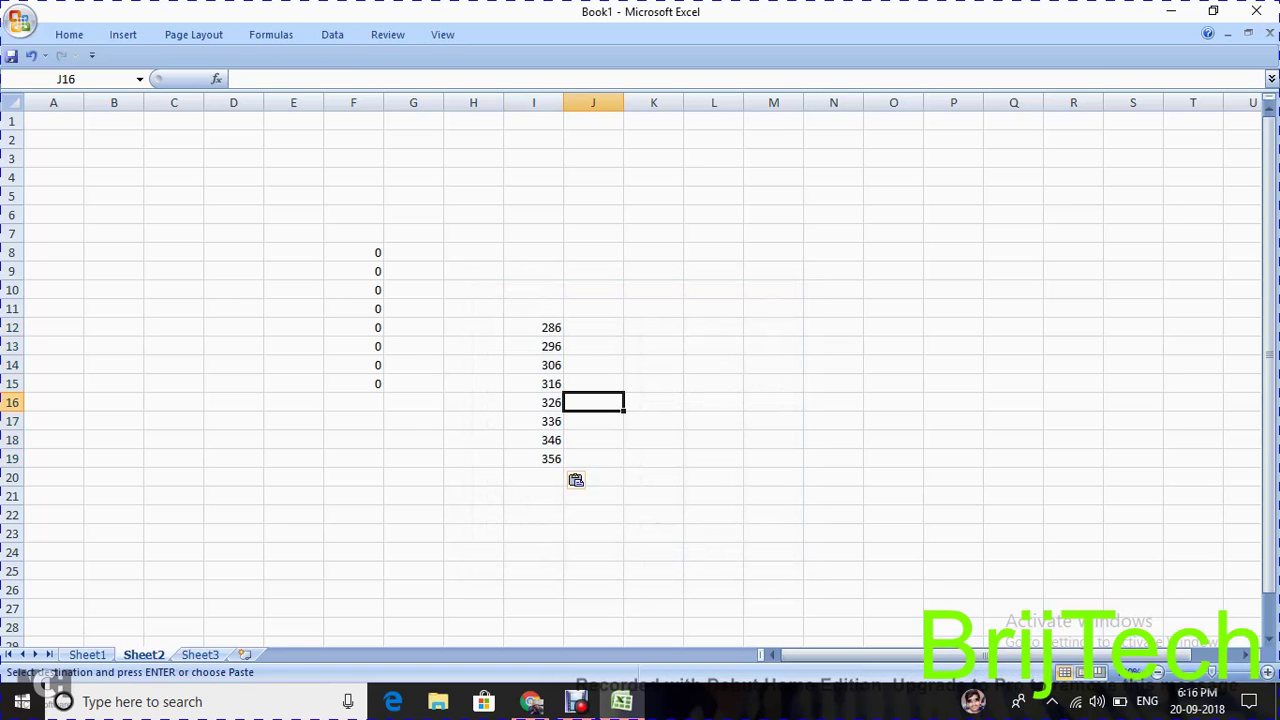
# Step: On Sheet1, change the English mark in H7 to 87
pyautogui.hotkey('ctrl', 'pageup')
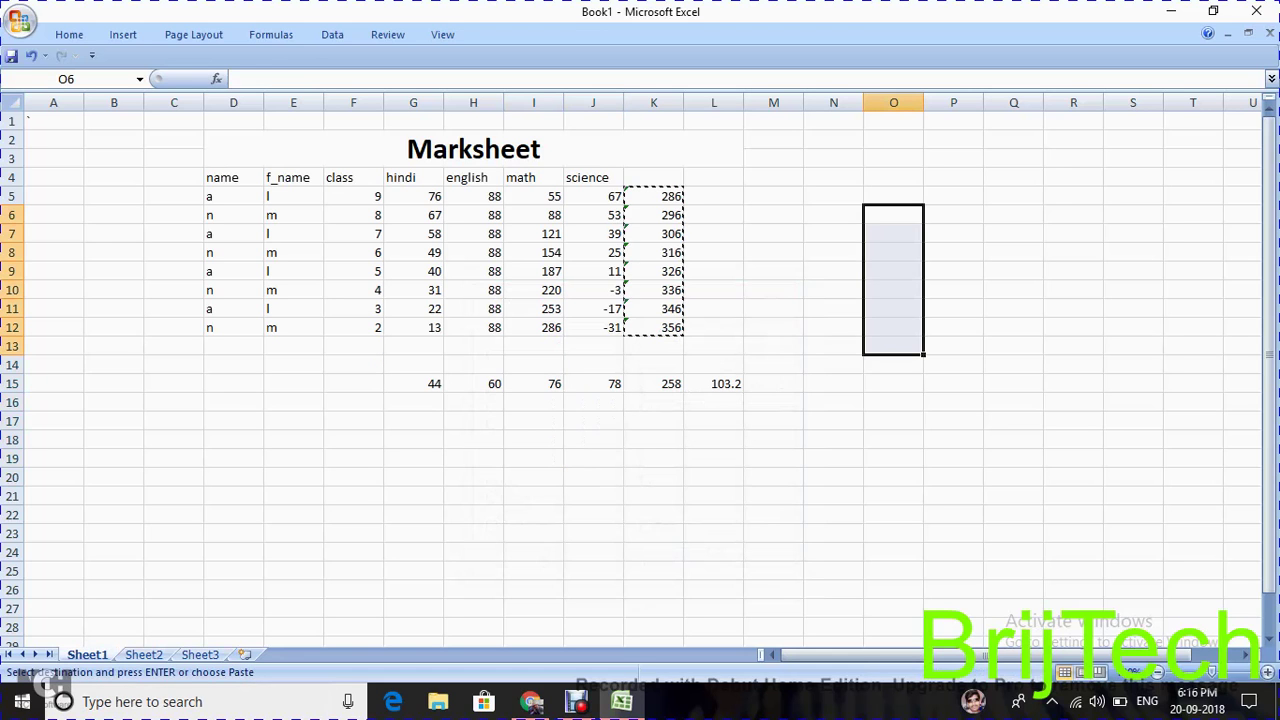
pyautogui.click(473, 233)
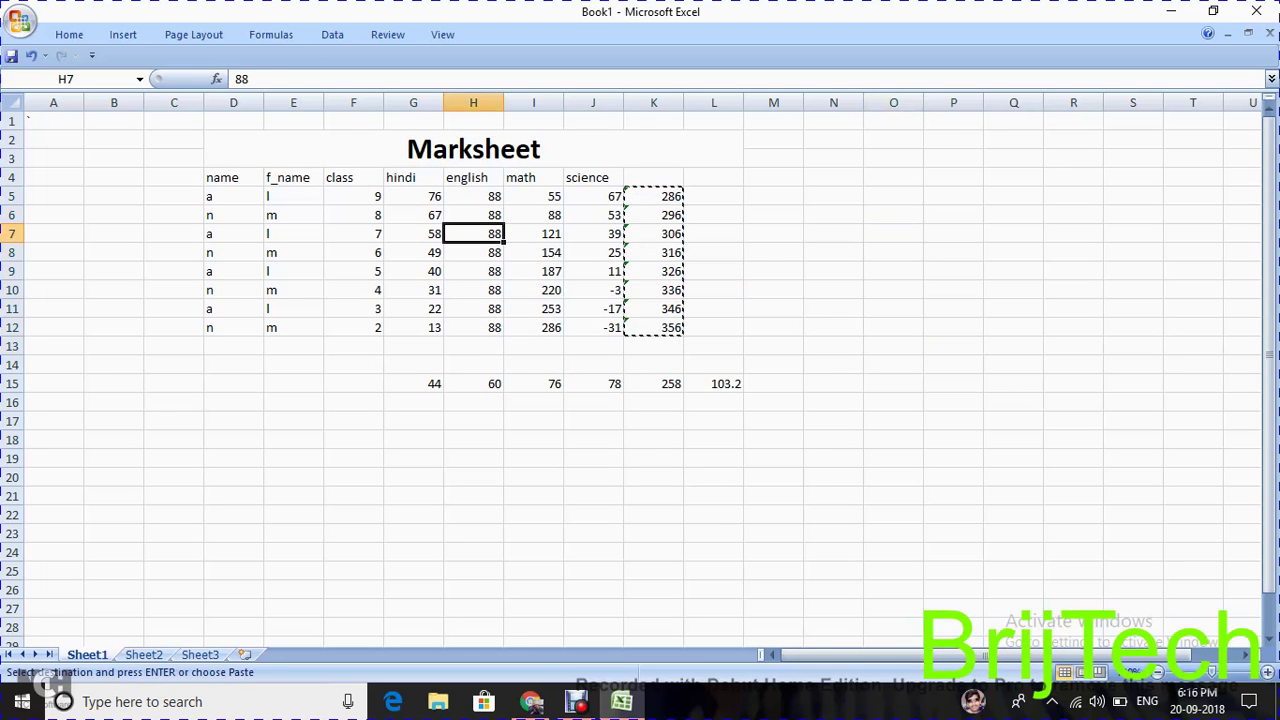
pyautogui.press('BackSpace')
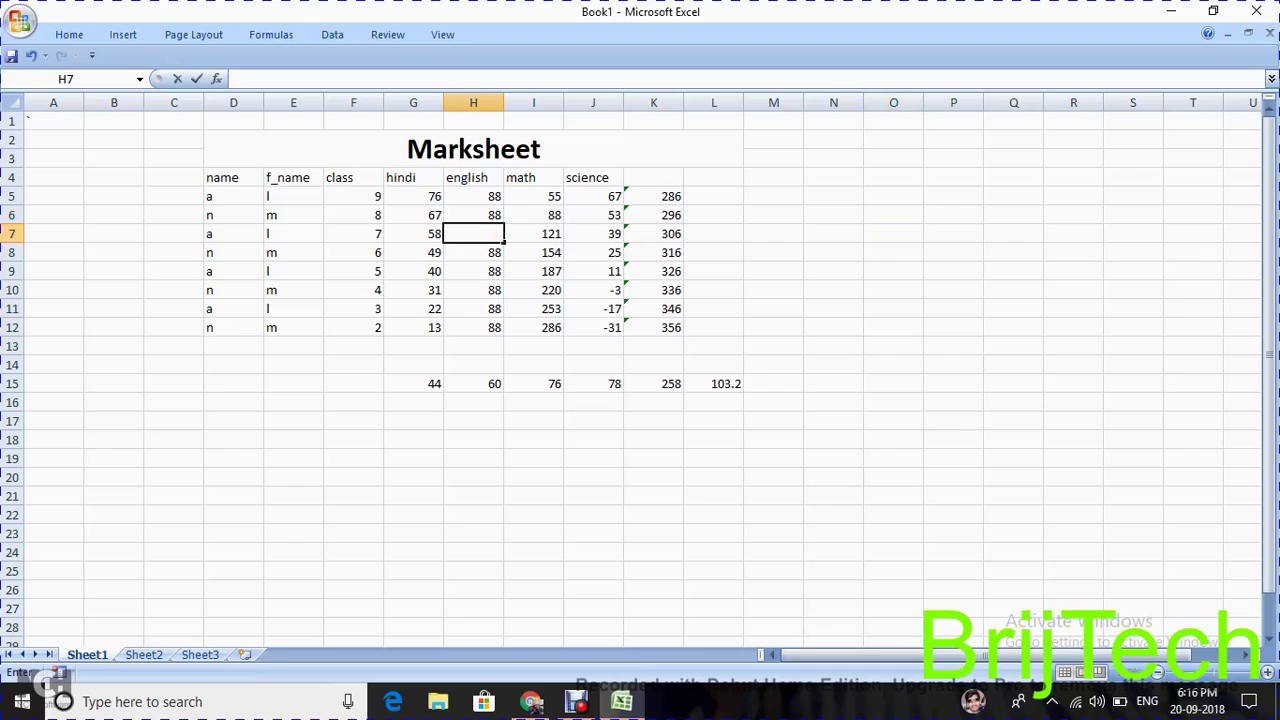
pyautogui.write('8')
pyautogui.write('7')
pyautogui.click(773, 271)
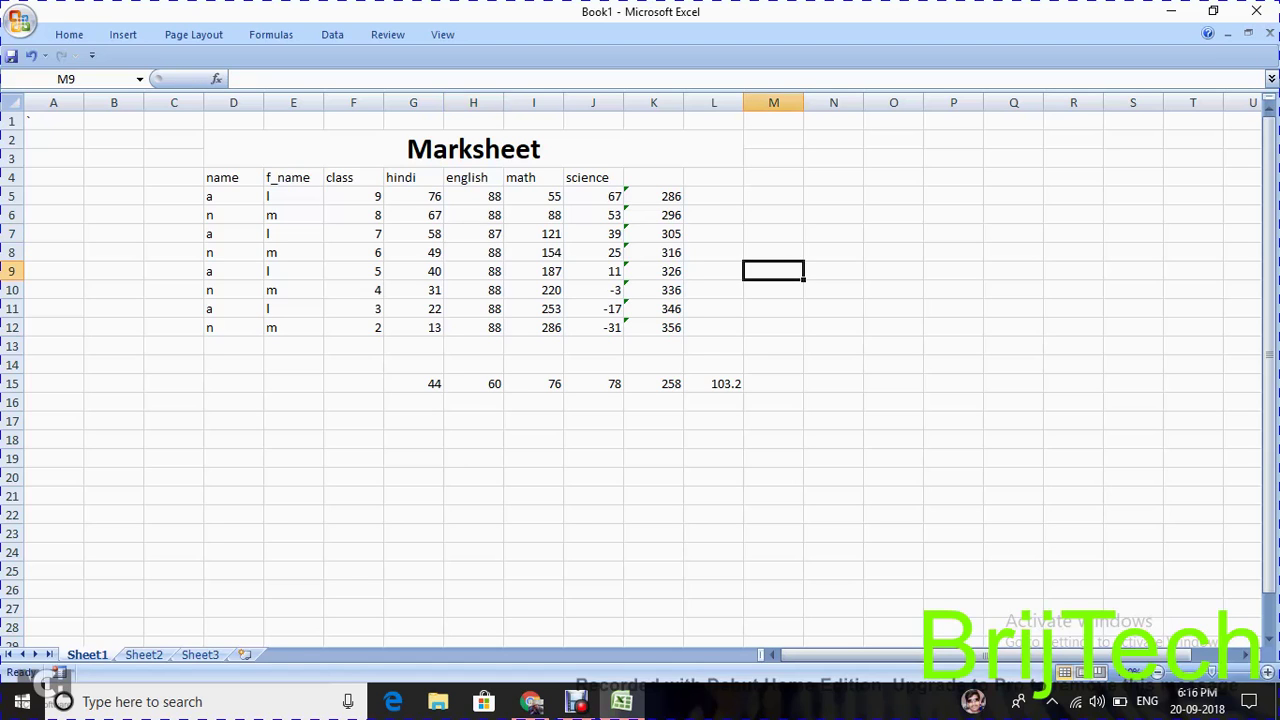
# Step: Check the pasted values around I14 on Sheet2, then return to Sheet1
pyautogui.click(143, 654)
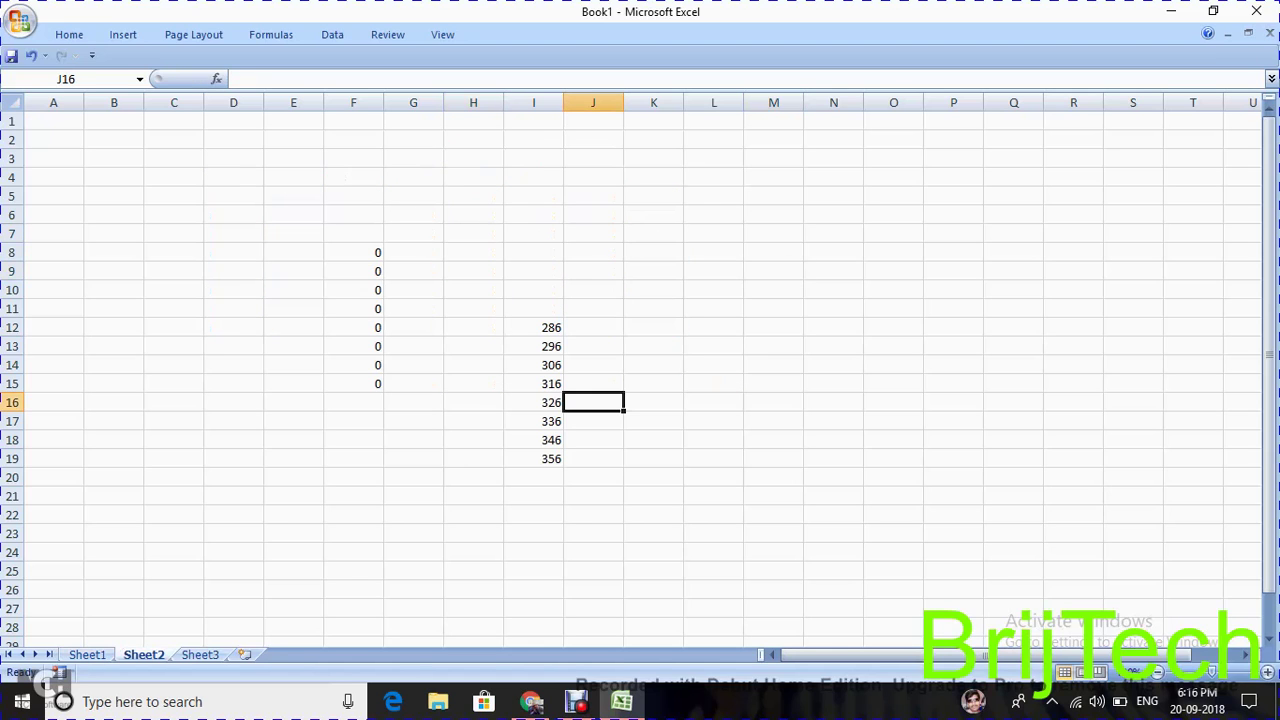
pyautogui.click(653, 383)
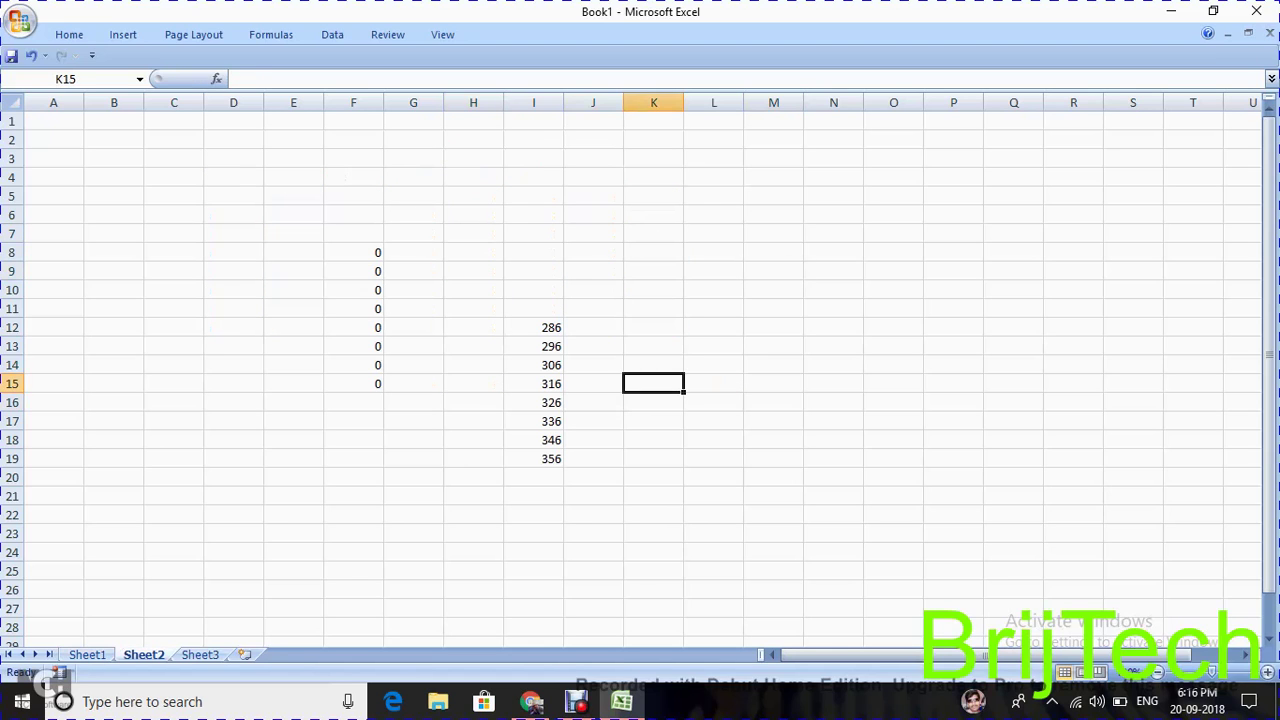
pyautogui.click(533, 365)
pyautogui.click(593, 383)
pyautogui.moveTo(533, 365); pyautogui.dragTo(593, 383)
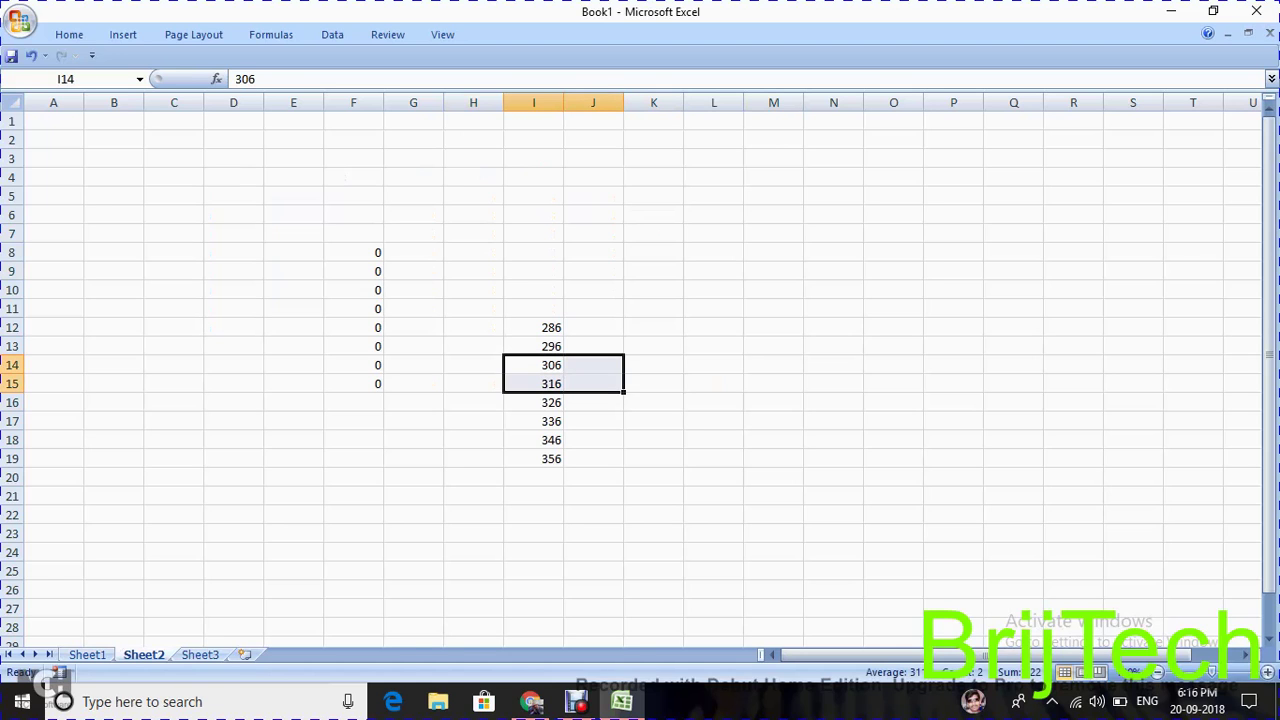
pyautogui.click(533, 365)
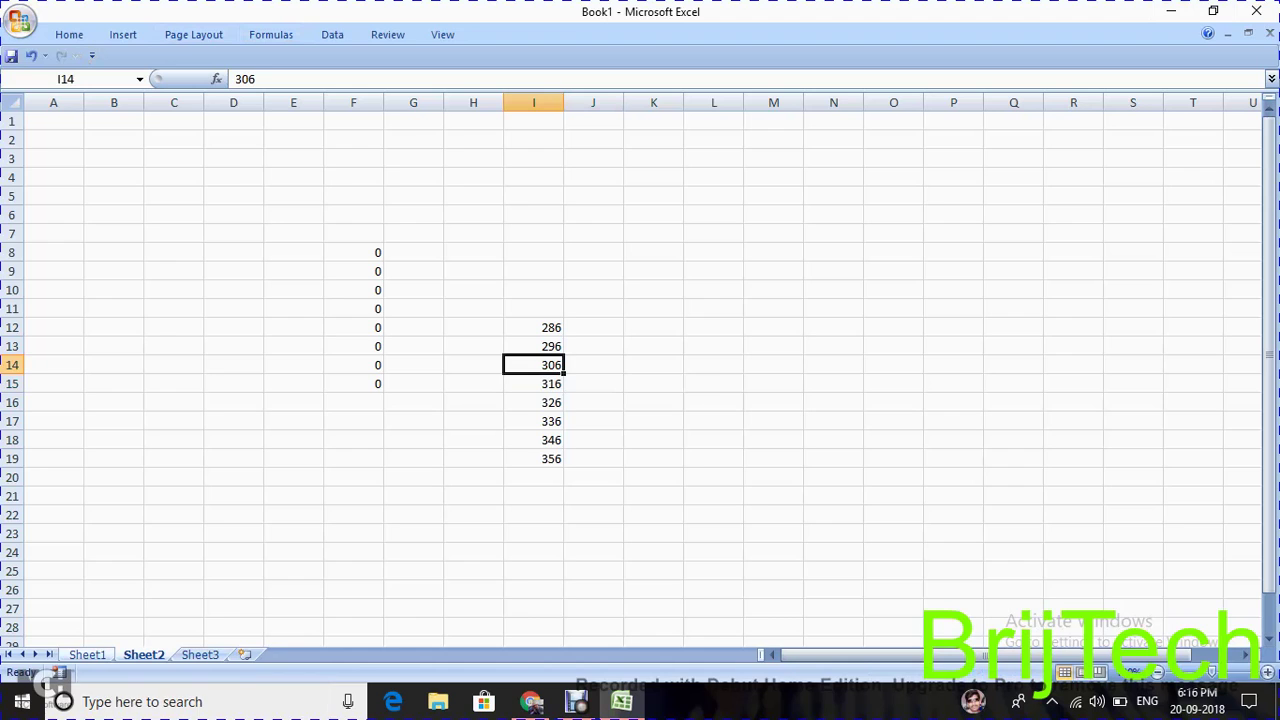
pyautogui.click(87, 654)
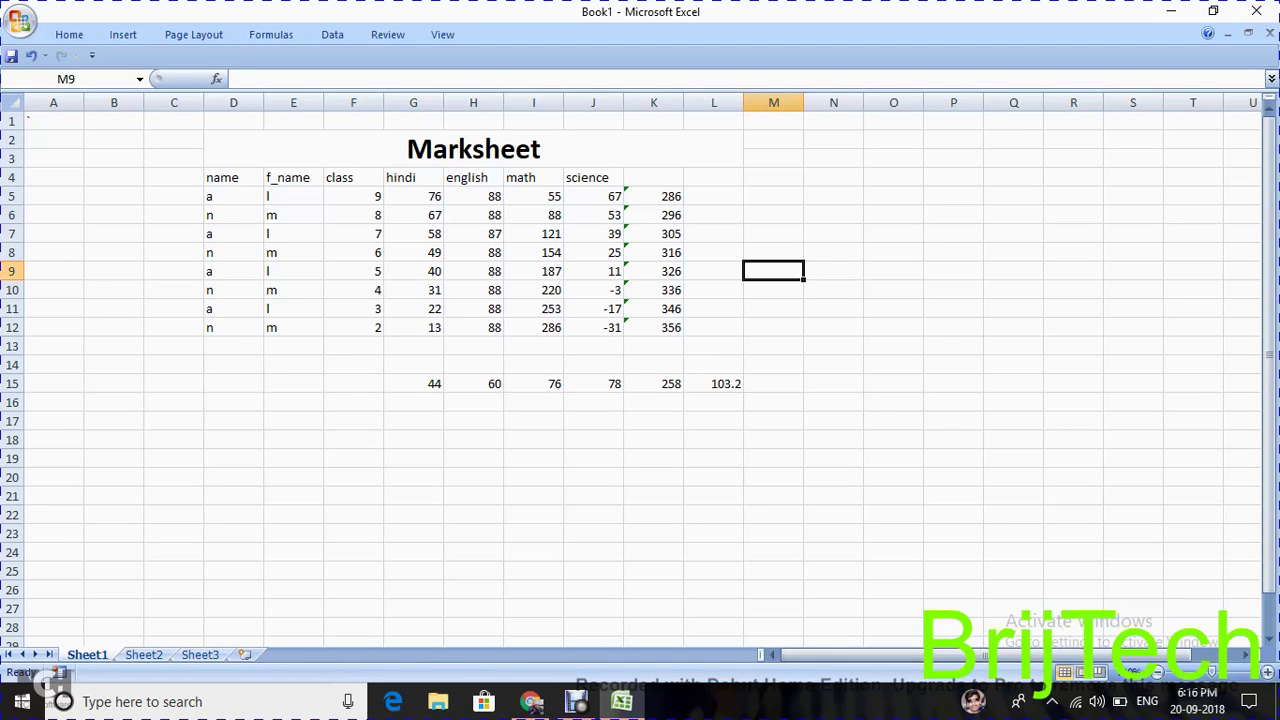
# Step: Enter an empty =SUM() formula in N15 and dismiss the resulting error
pyautogui.moveTo(413, 383); pyautogui.dragTo(773, 383)
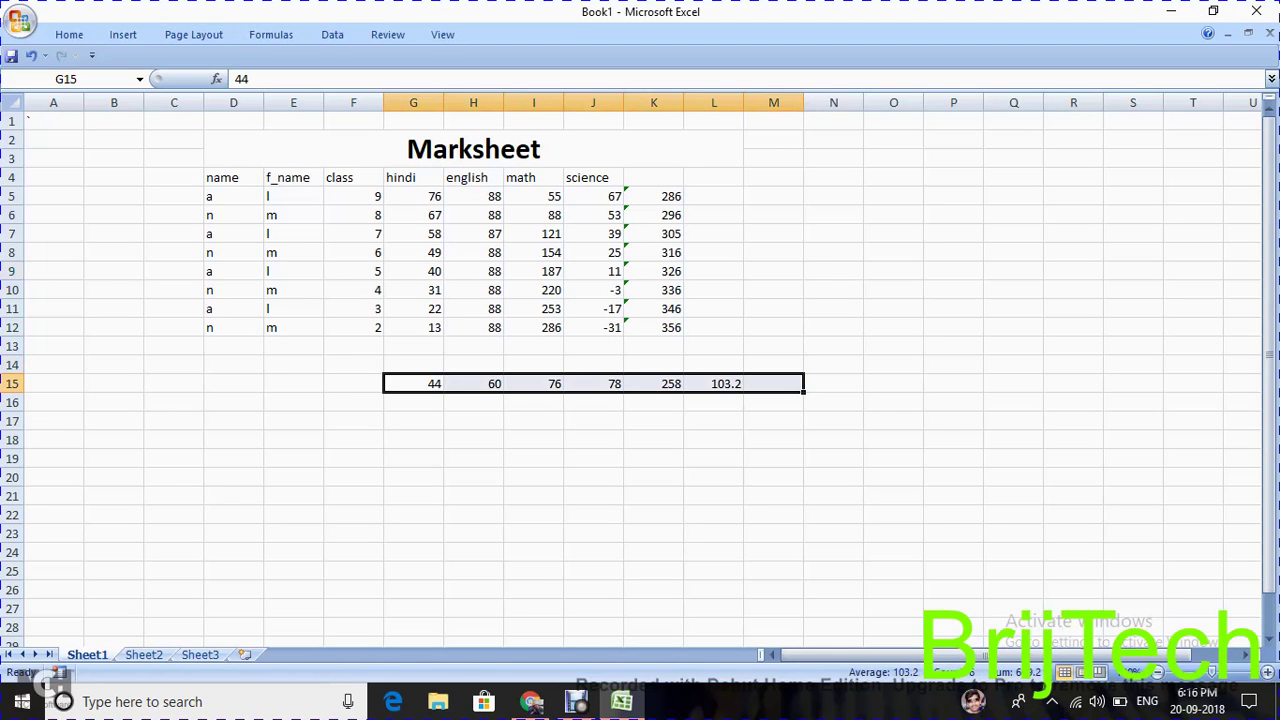
pyautogui.click(833, 401)
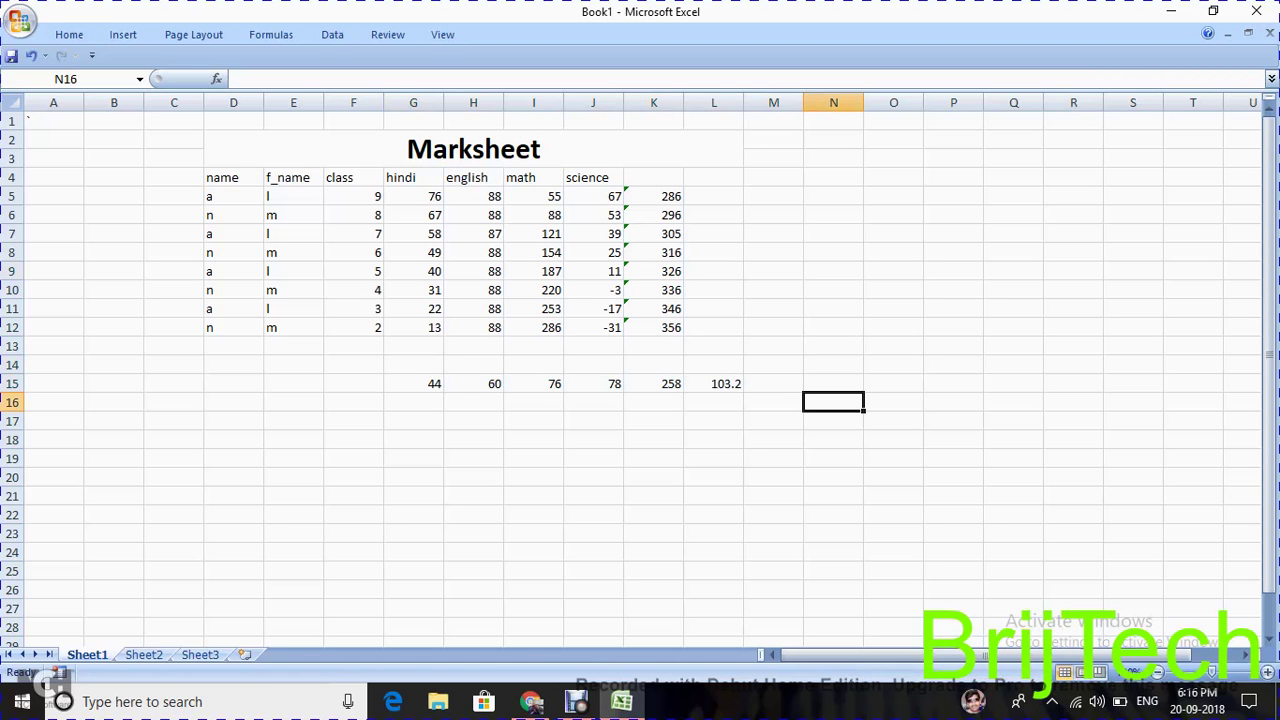
pyautogui.click(833, 383)
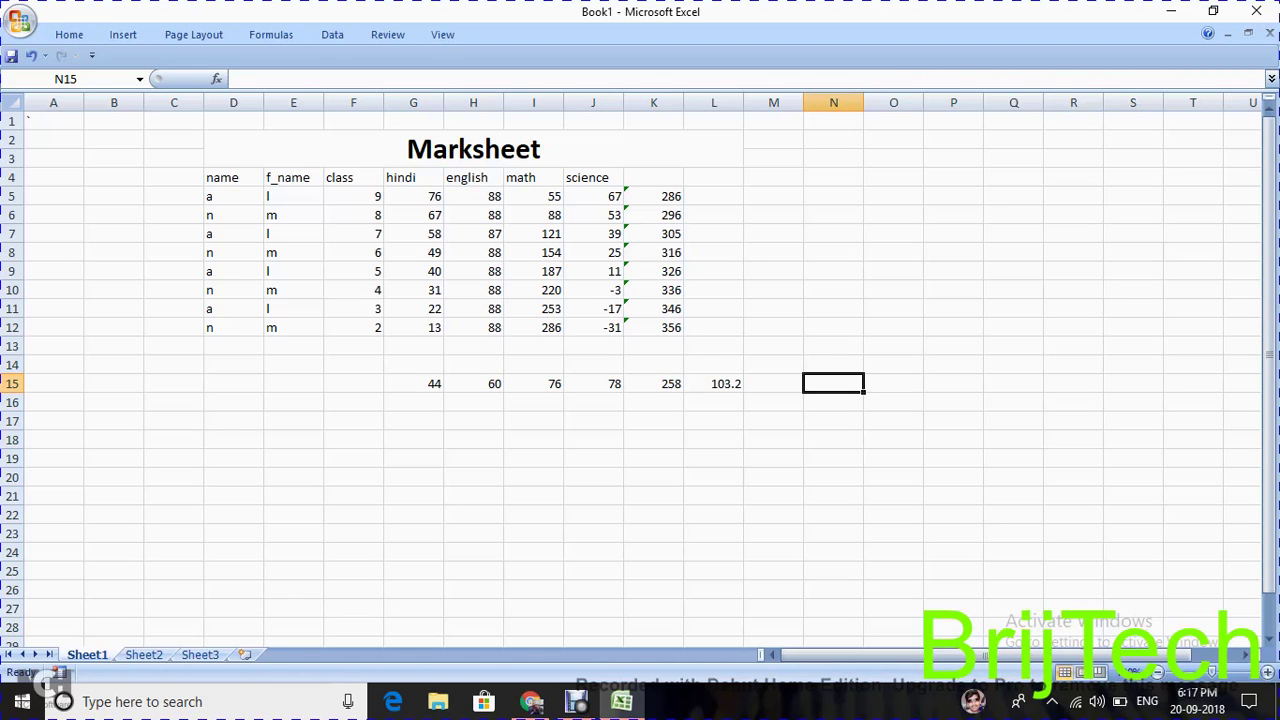
pyautogui.write('=su')
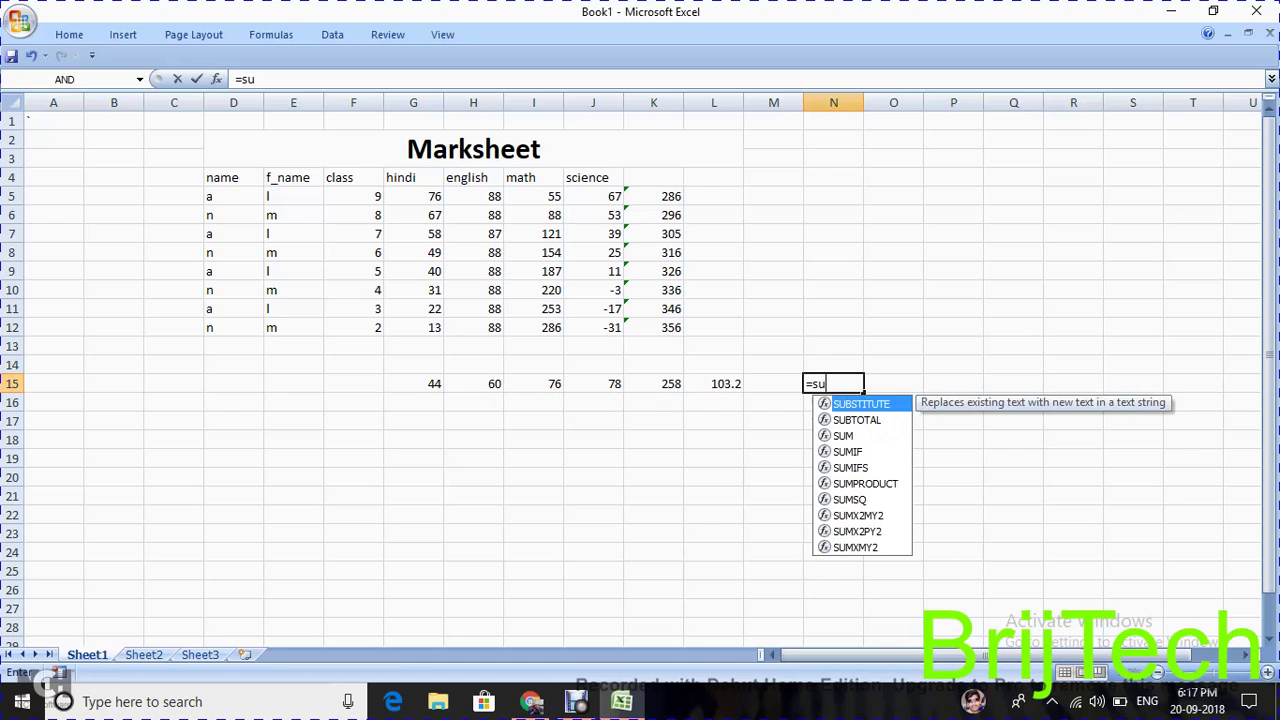
pyautogui.write('m')
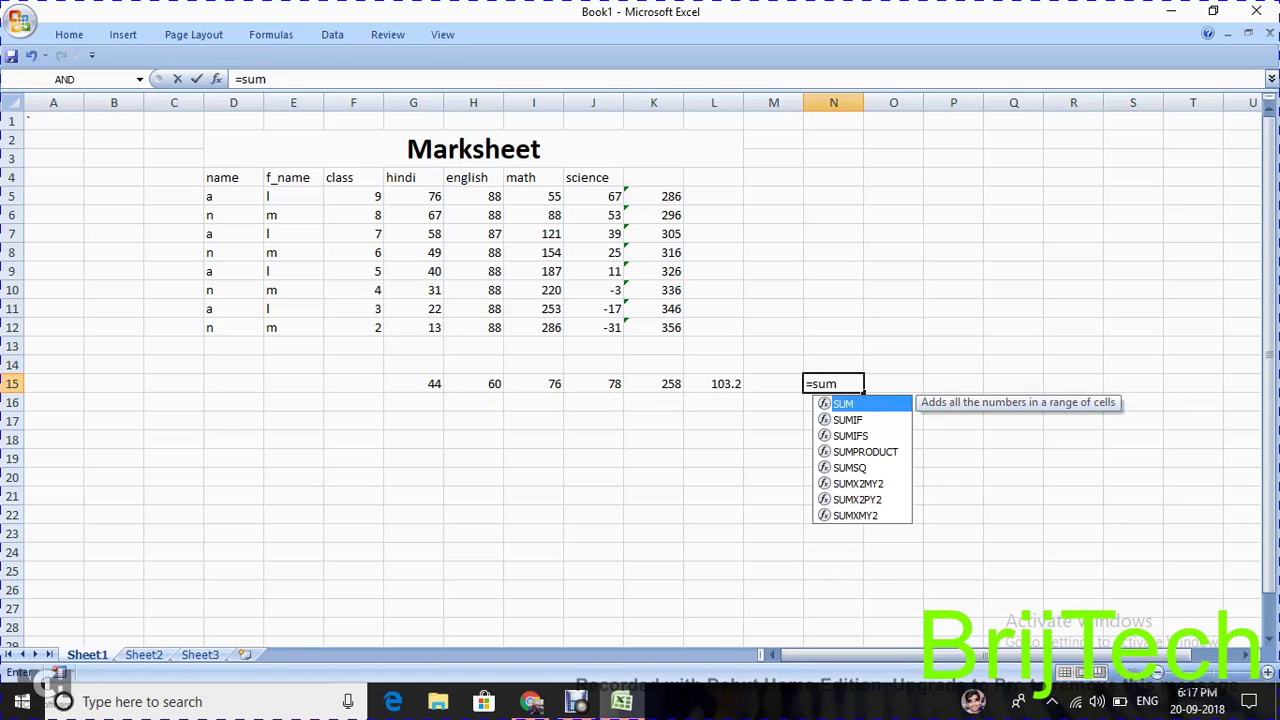
pyautogui.write('()')
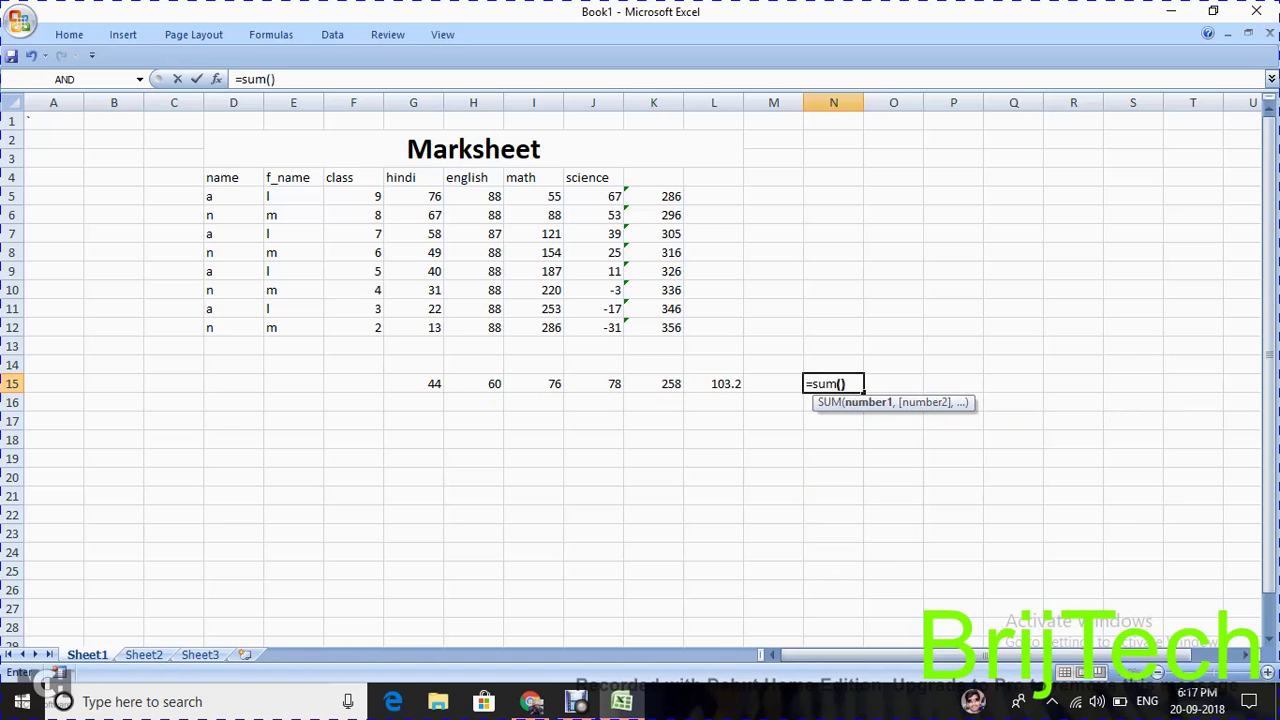
pyautogui.press('Return')
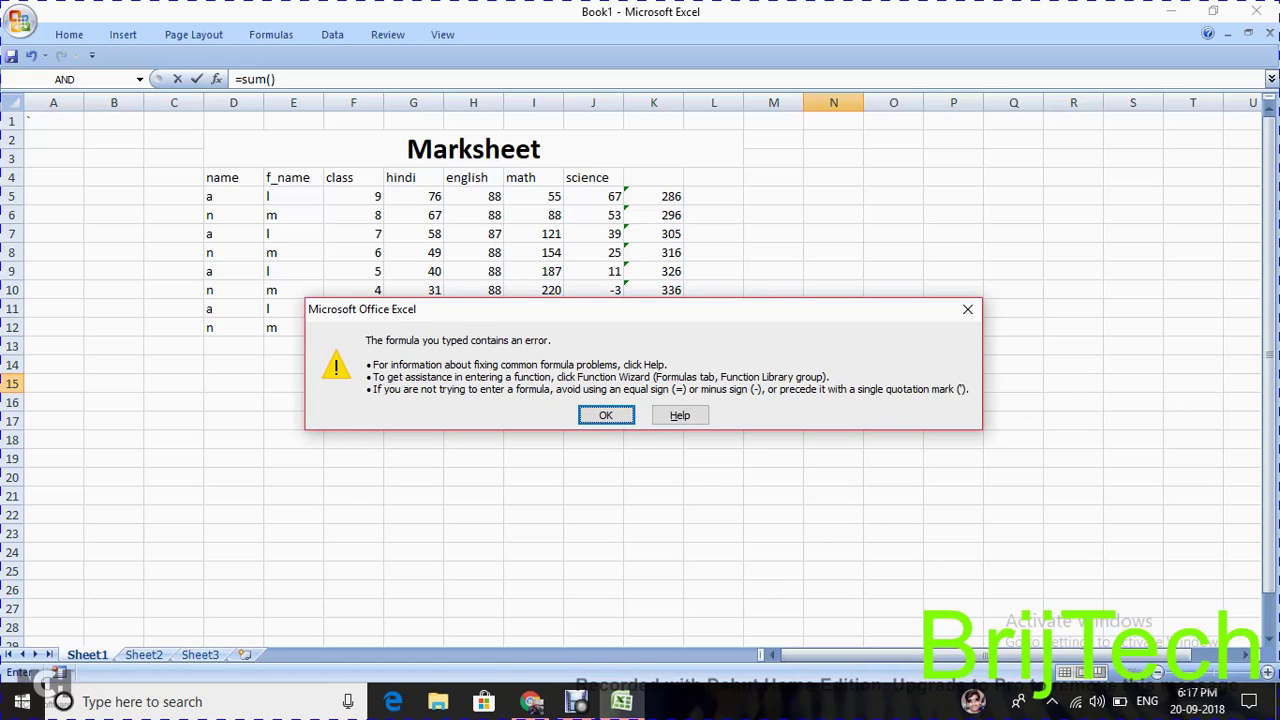
pyautogui.press('Return')
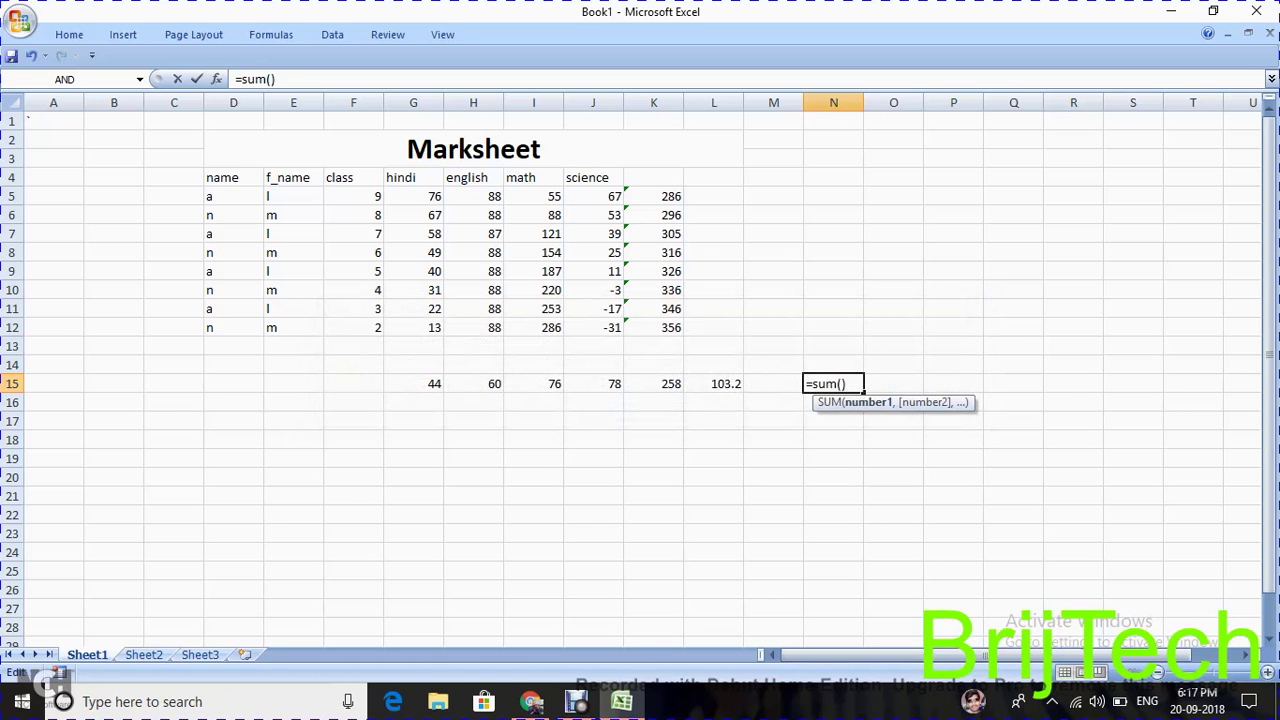
# Step: Give the N15 SUM formula the range L15:M25 so it shows 103.2
pyautogui.click(437, 384)
pyautogui.click(773, 570)
pyautogui.press('F8')
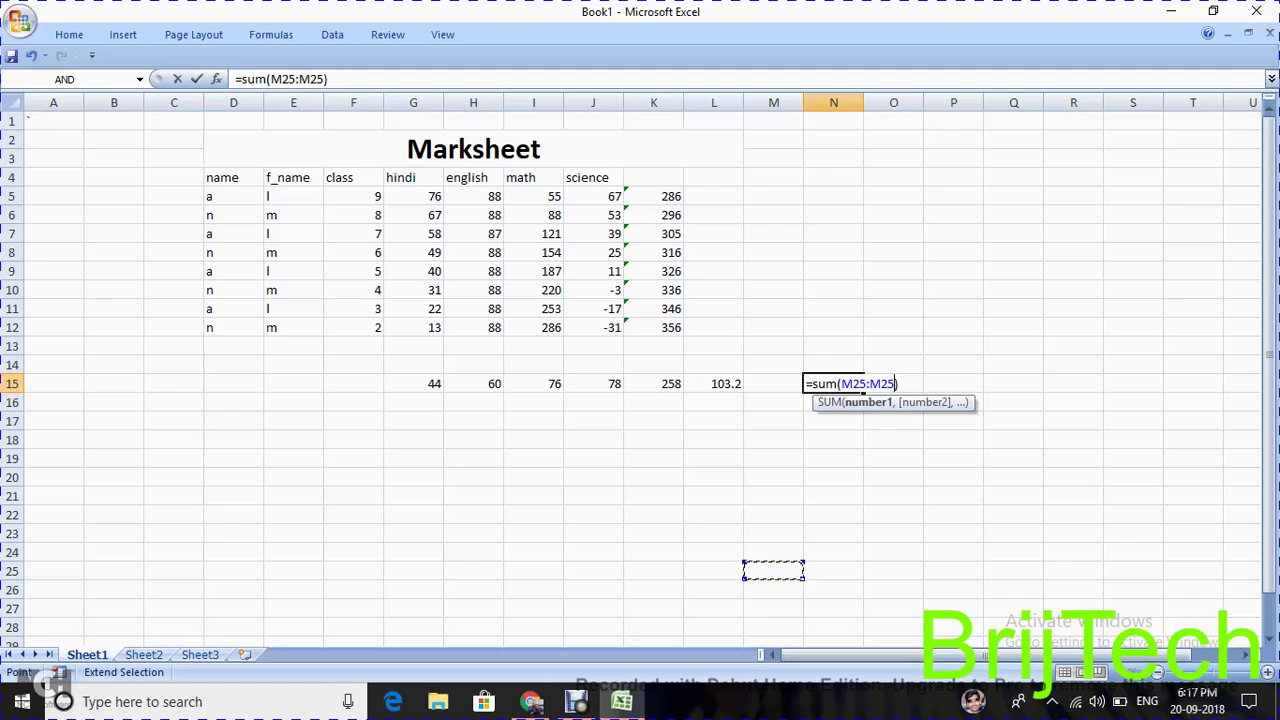
pyautogui.press('BackSpace')
pyautogui.press('BackSpace')
pyautogui.press('BackSpace')
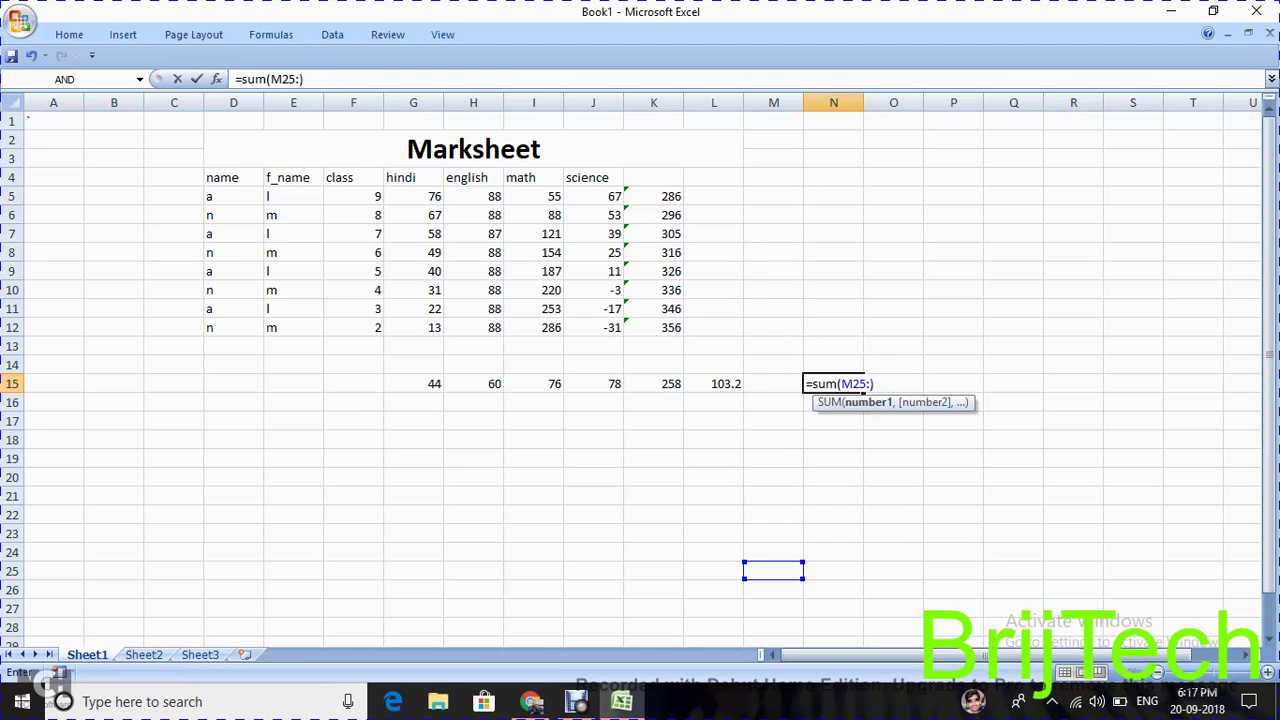
pyautogui.click(713, 384)
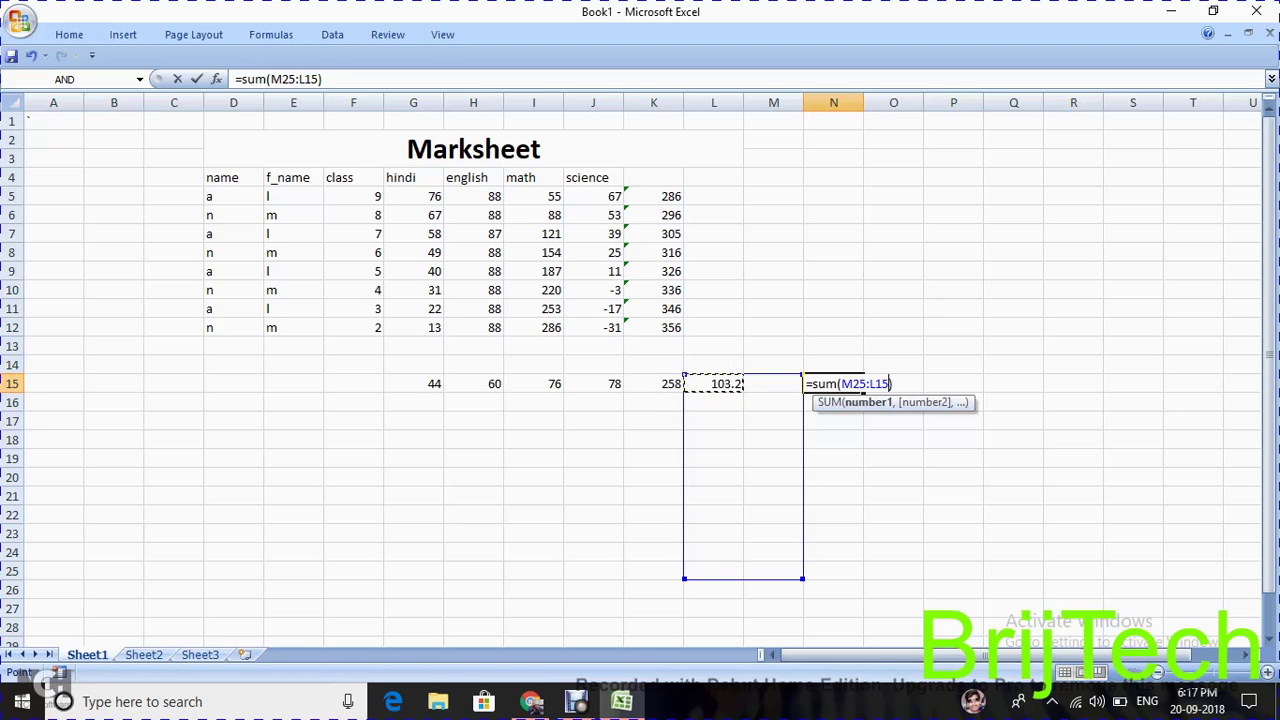
pyautogui.press('Return')
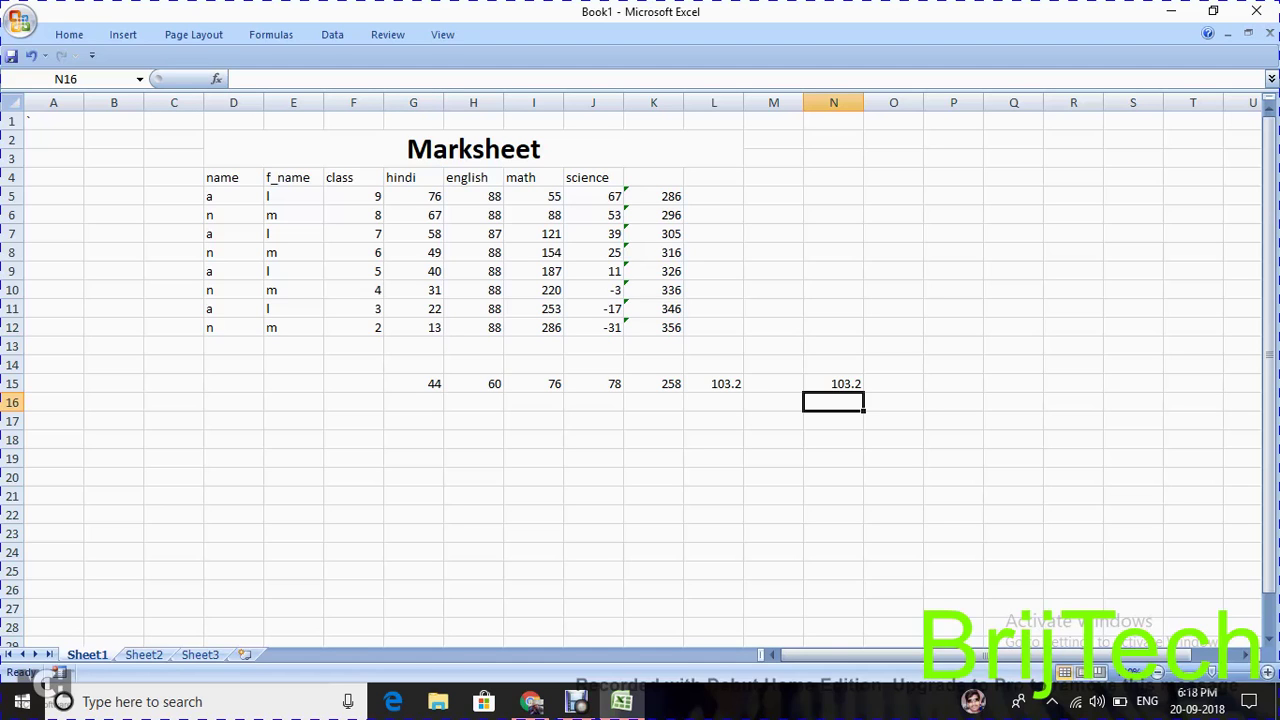
# Step: Open and close the Print dialog, then view and close the Print Preview
pyautogui.click(19, 20)
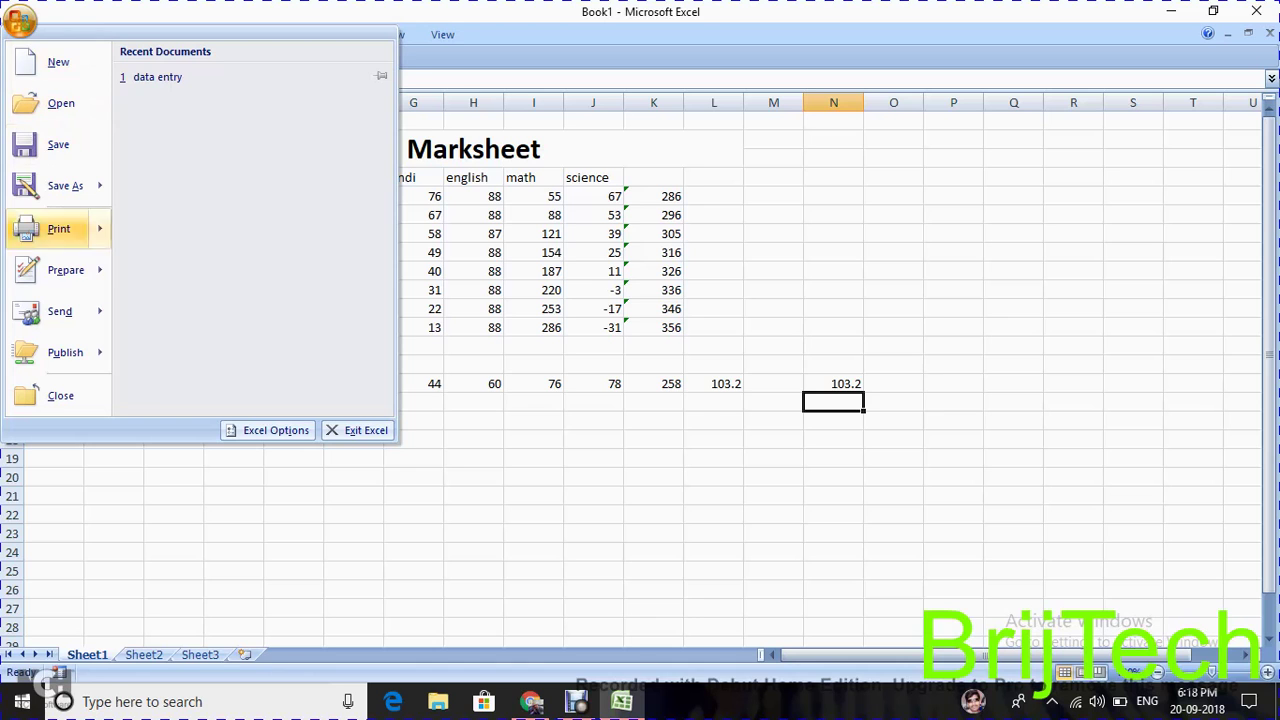
pyautogui.click(59, 228)
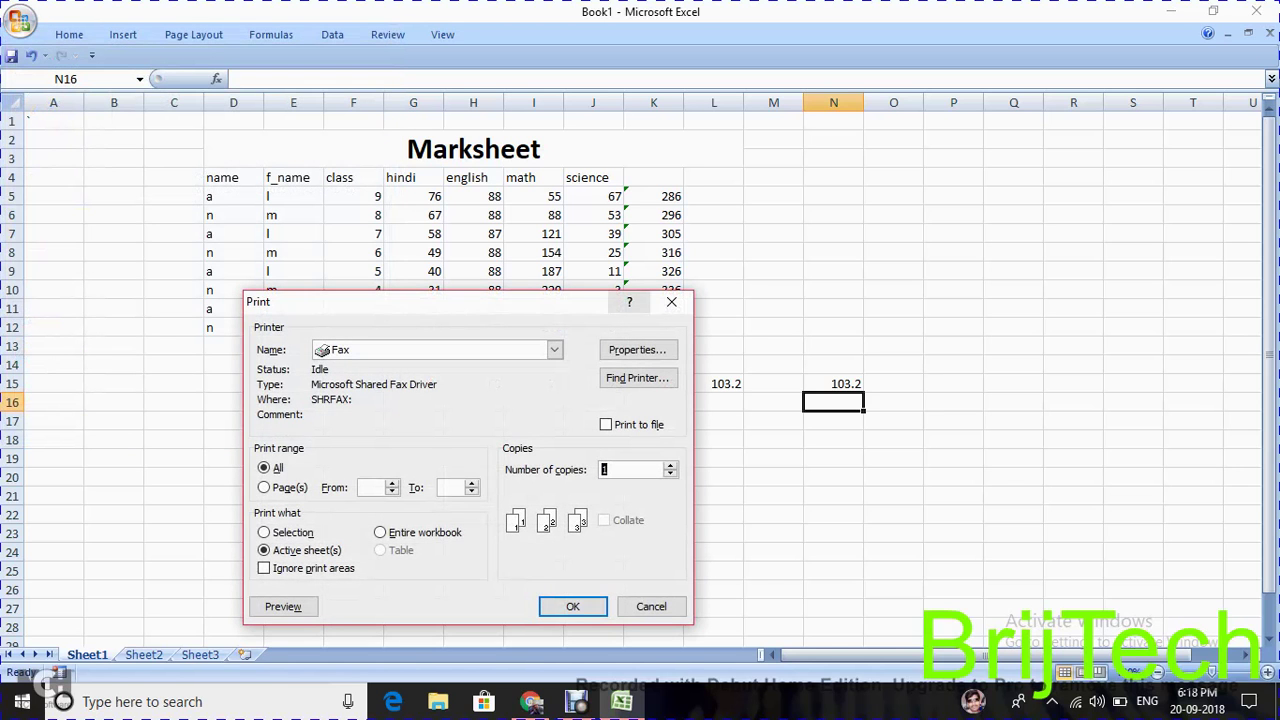
pyautogui.click(671, 301)
pyautogui.click(19, 20)
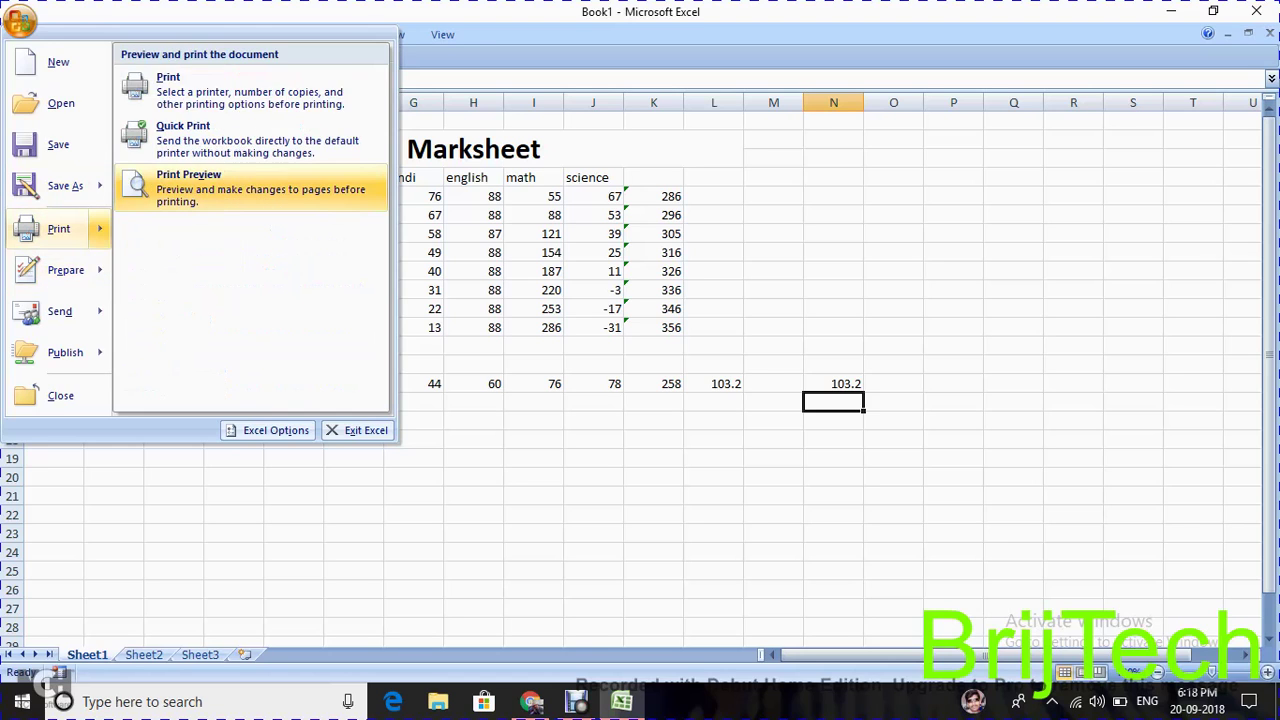
pyautogui.click(190, 187)
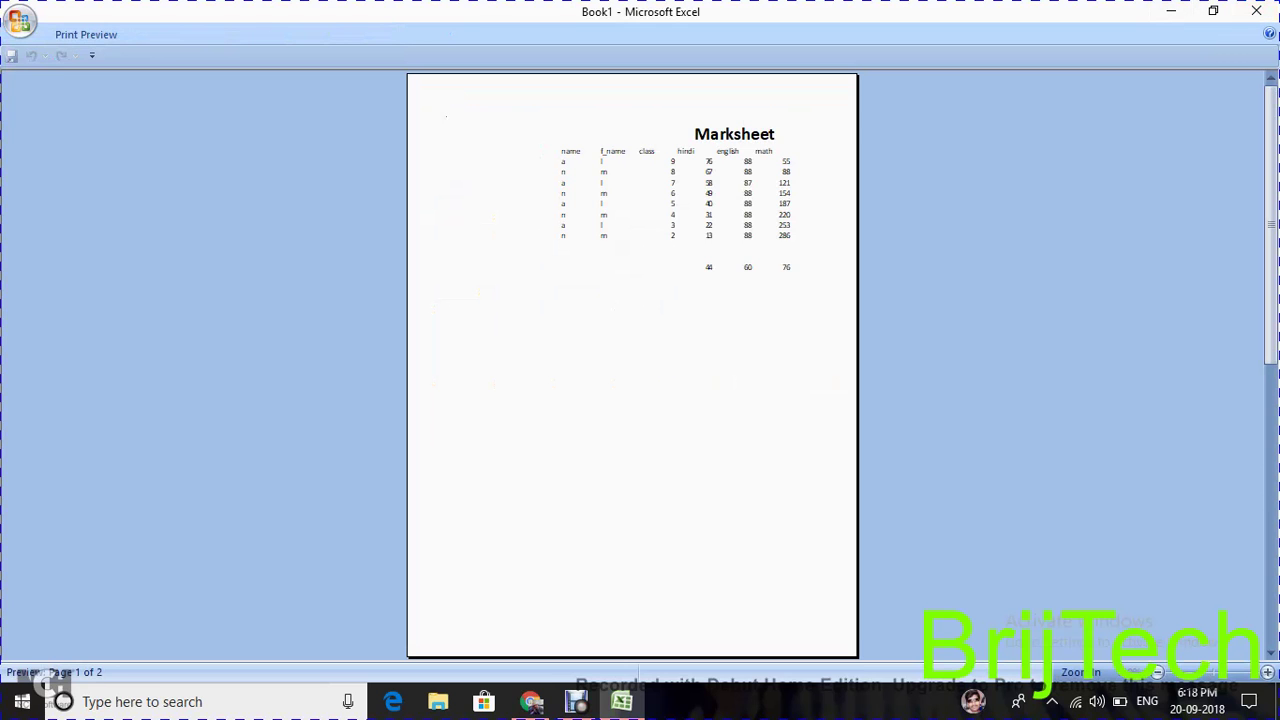
pyautogui.press('Escape')
# Step: Convert the Marksheet range C2:L16 into a table via Insert > Table
pyautogui.click(713, 233)
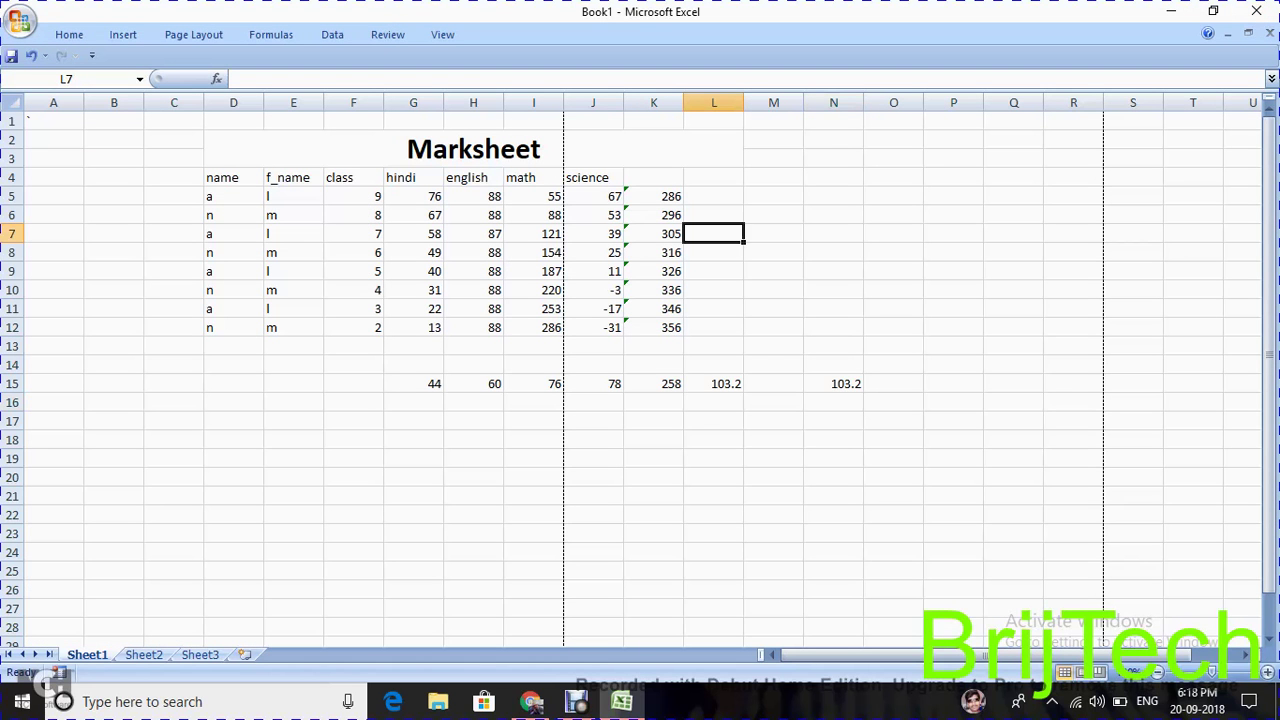
pyautogui.moveTo(174, 139)
pyautogui.mouseDown()
pyautogui.moveTo(714, 271)
pyautogui.moveTo(714, 402)
pyautogui.mouseUp()
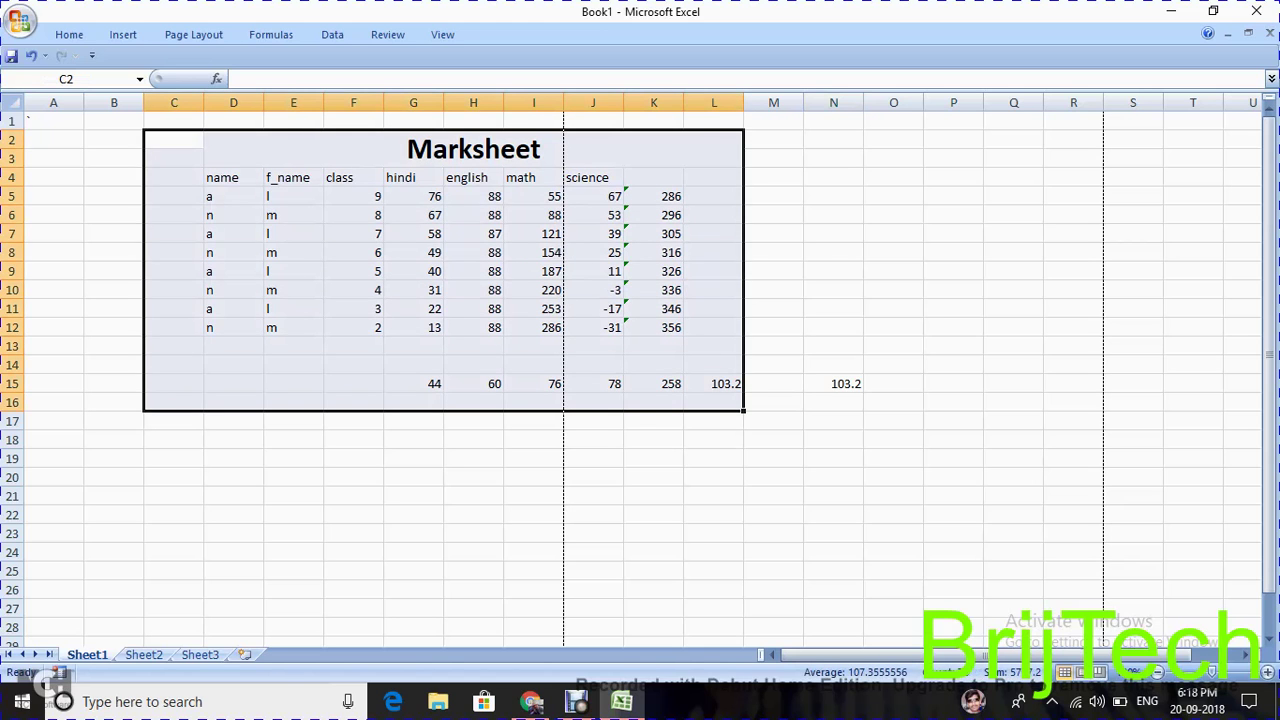
pyautogui.click(69, 34)
pyautogui.click(123, 34)
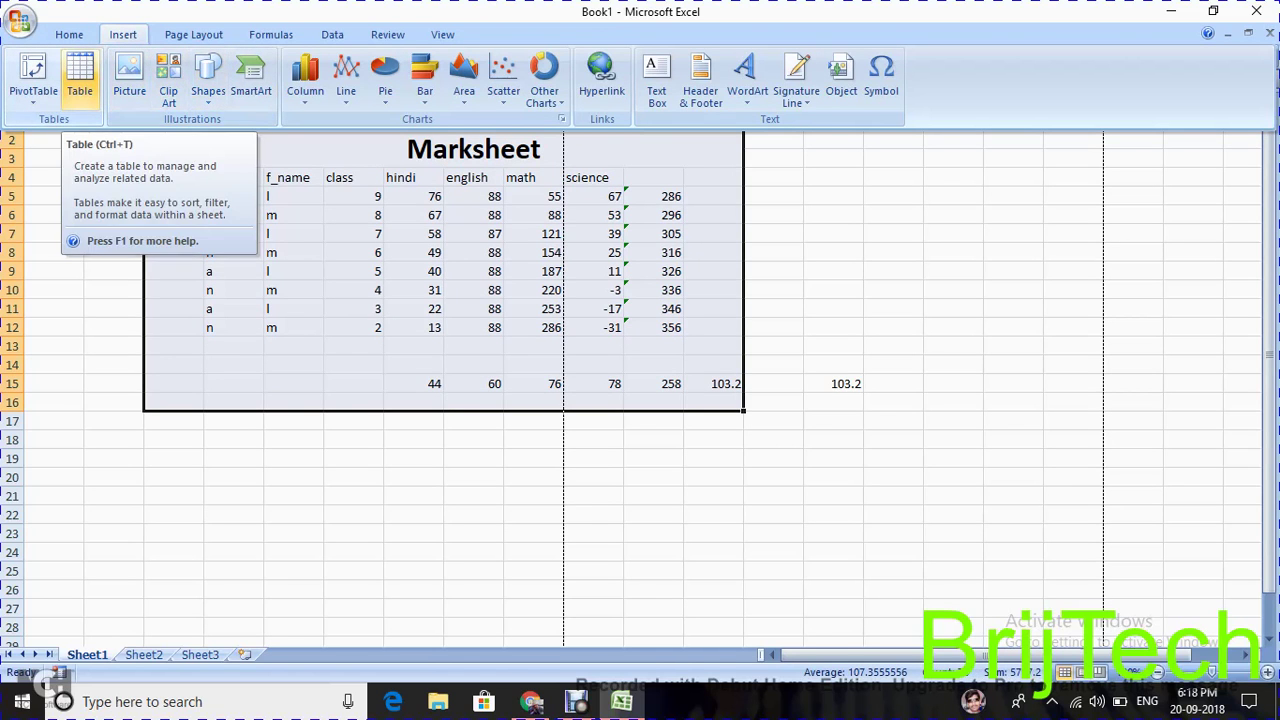
pyautogui.click(79, 80)
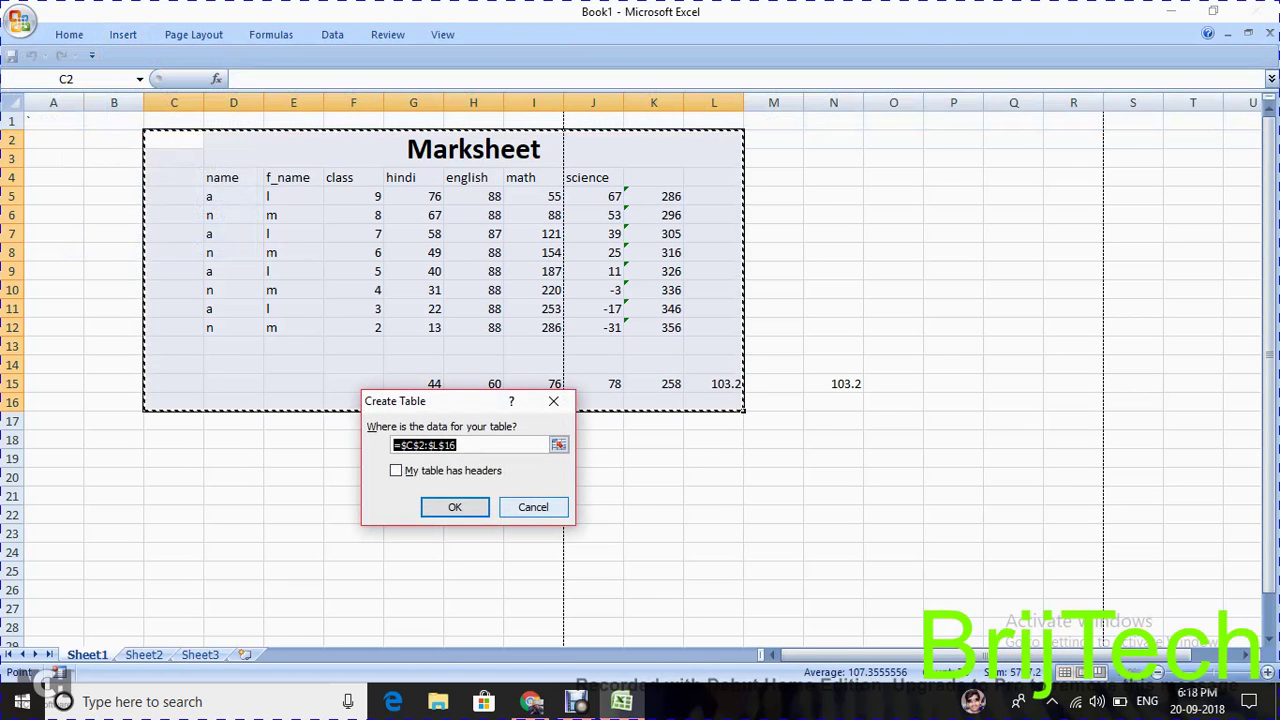
pyautogui.press('Return')
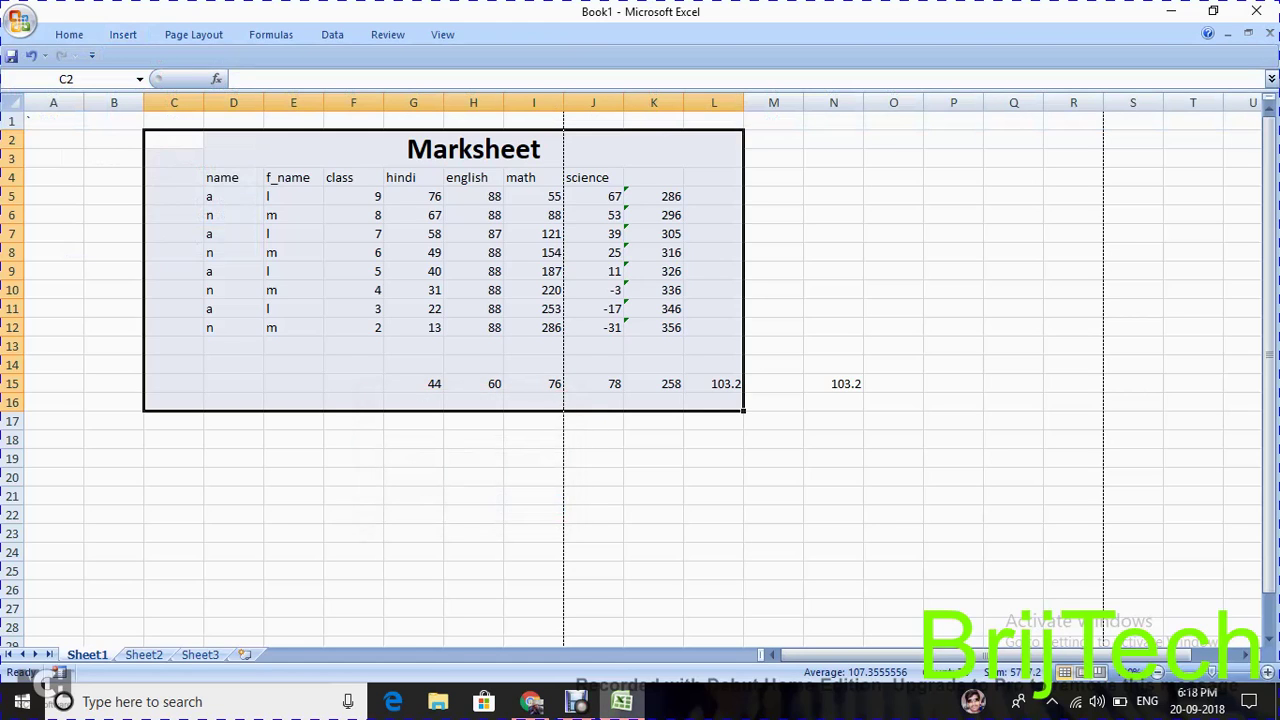